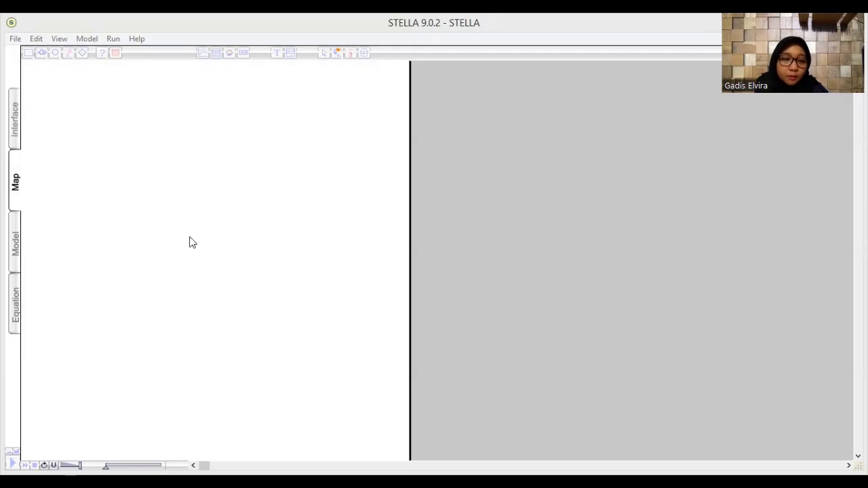
Step: Place three stocks one below another in the Model layer
click(17, 251)
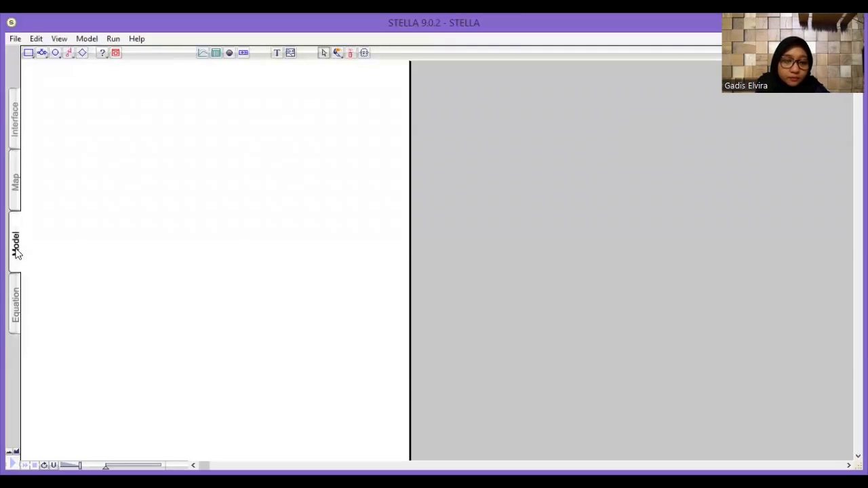
click(28, 54)
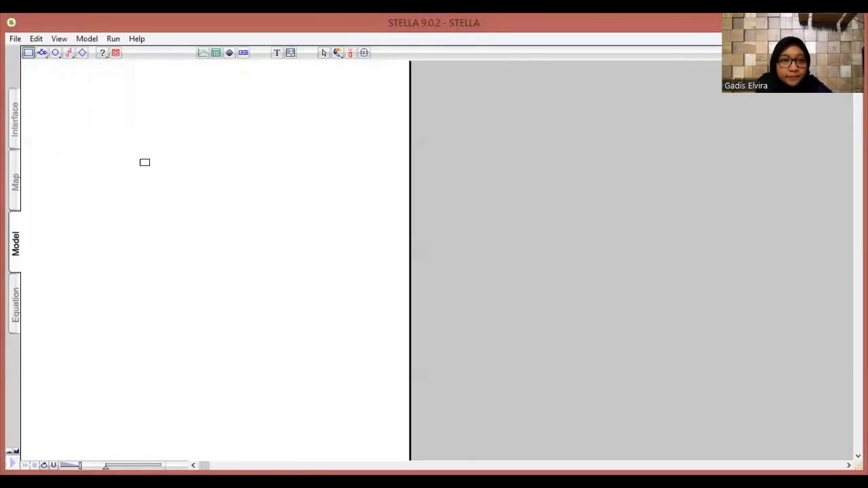
click(179, 154)
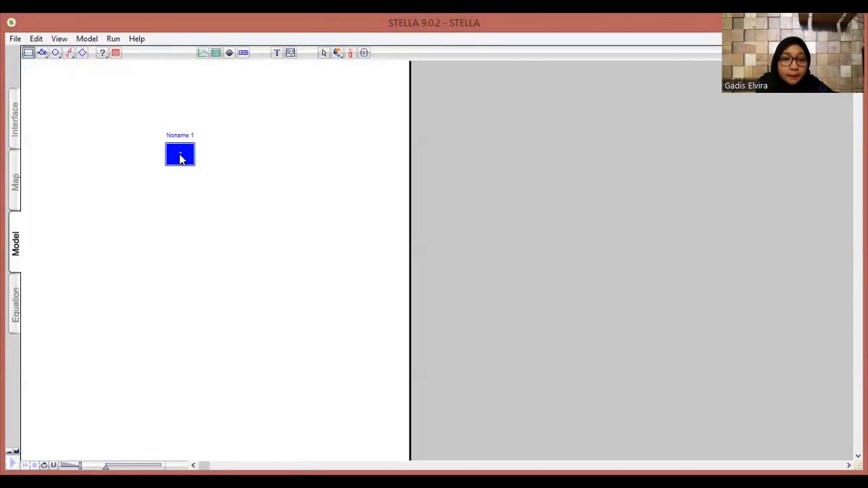
click(29, 54)
click(174, 257)
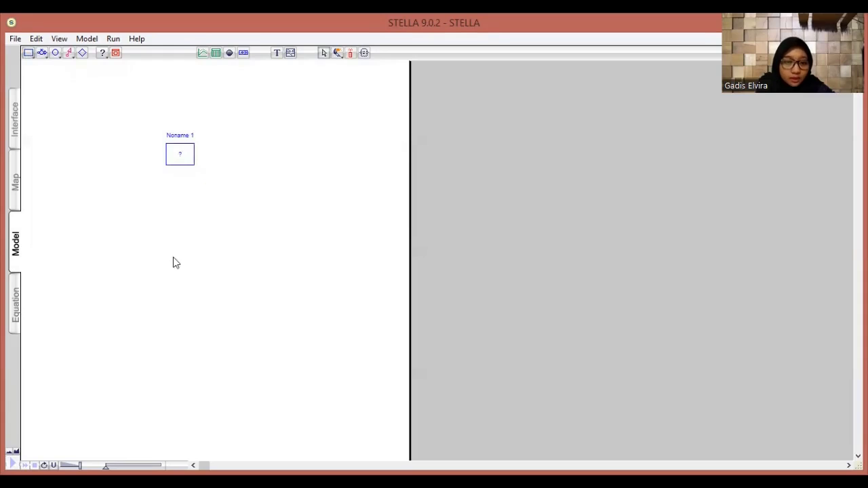
click(28, 55)
click(172, 347)
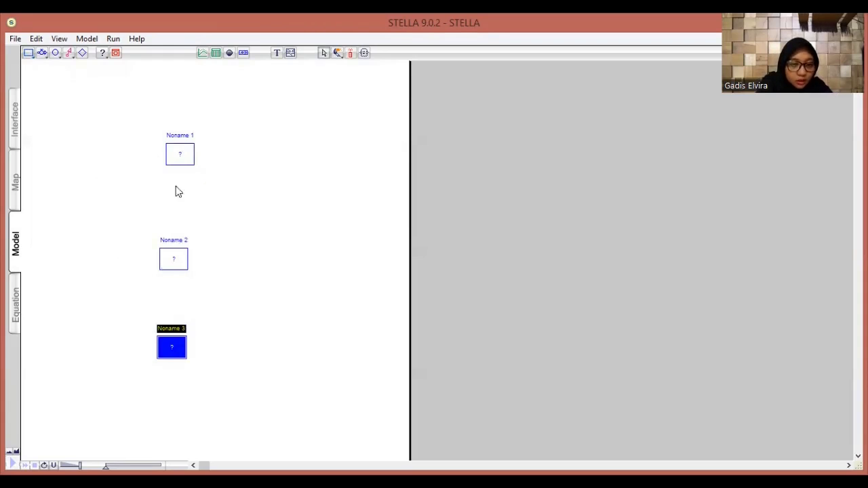
Step: Name the uppermost stock JUMLAH PERMINTAAN
click(179, 135)
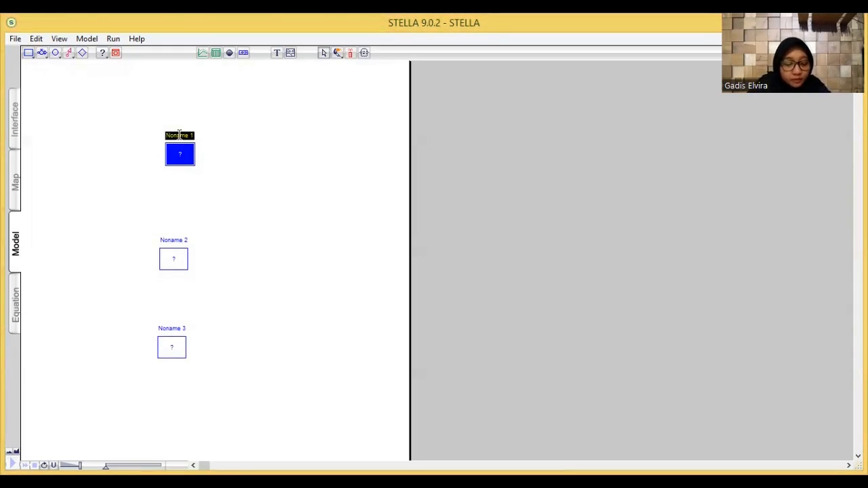
key(BackSpace)
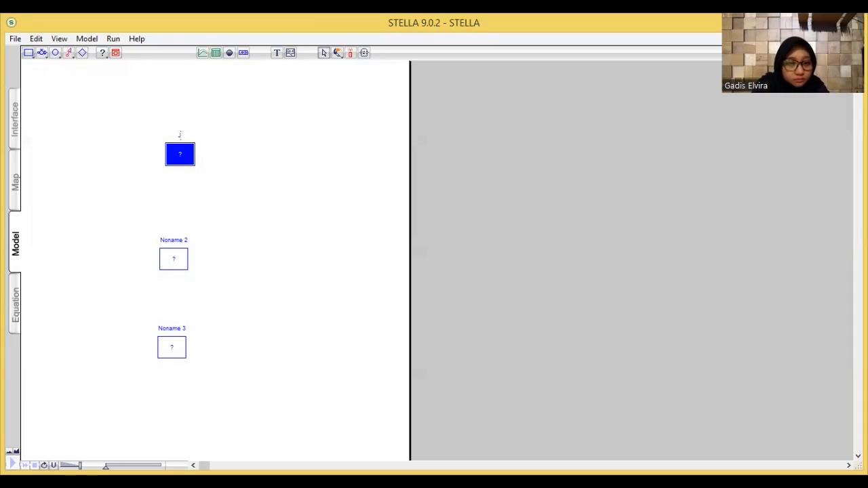
text(JUMLAH)
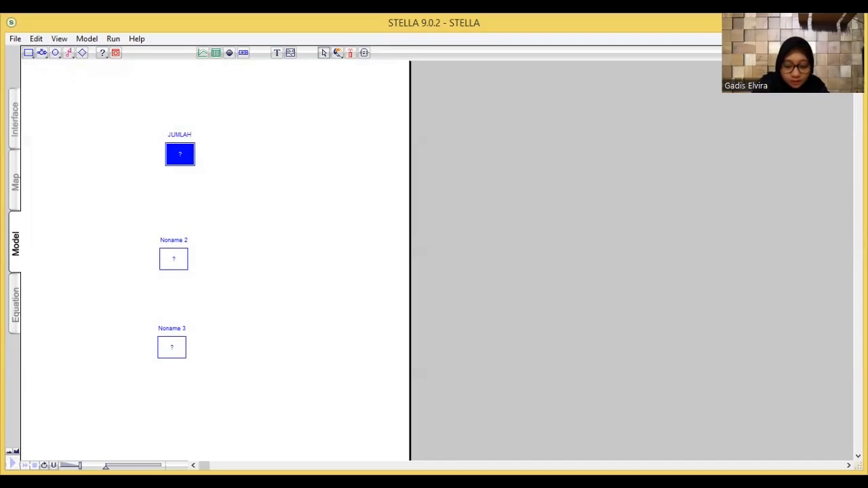
text( P)
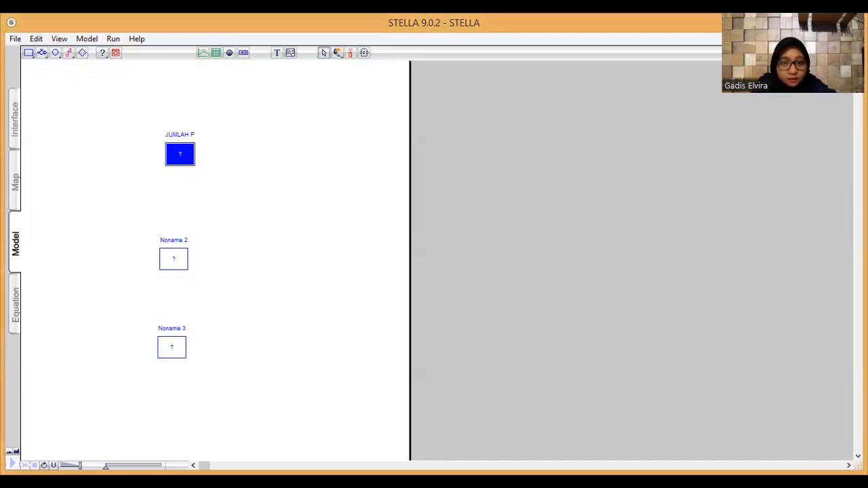
text(ERMI)
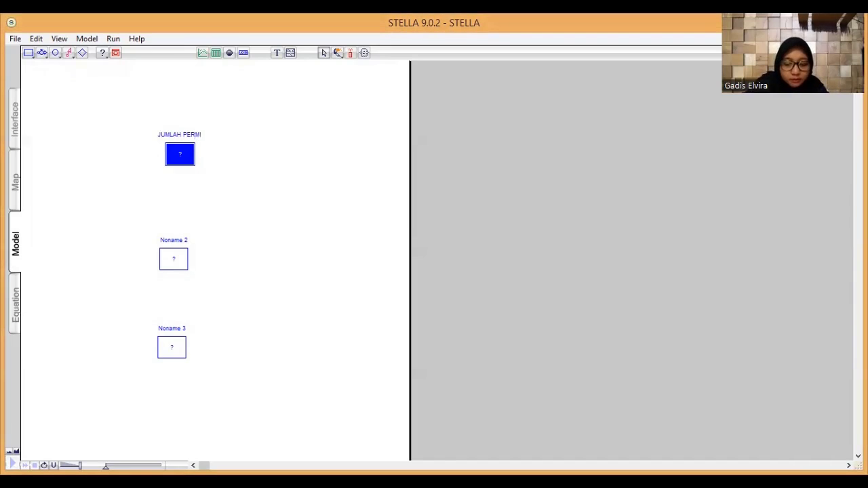
text(NTAAN)
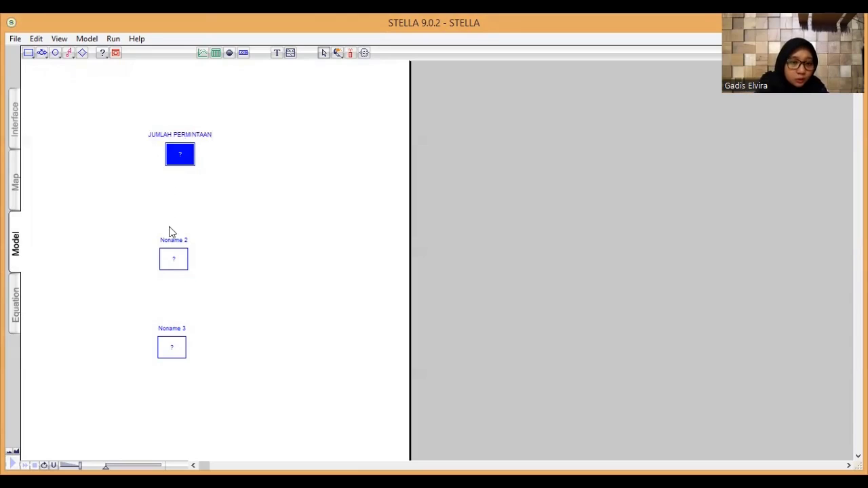
Step: Shift the middle stock slightly upward and name it STOK TAHU
click(178, 252)
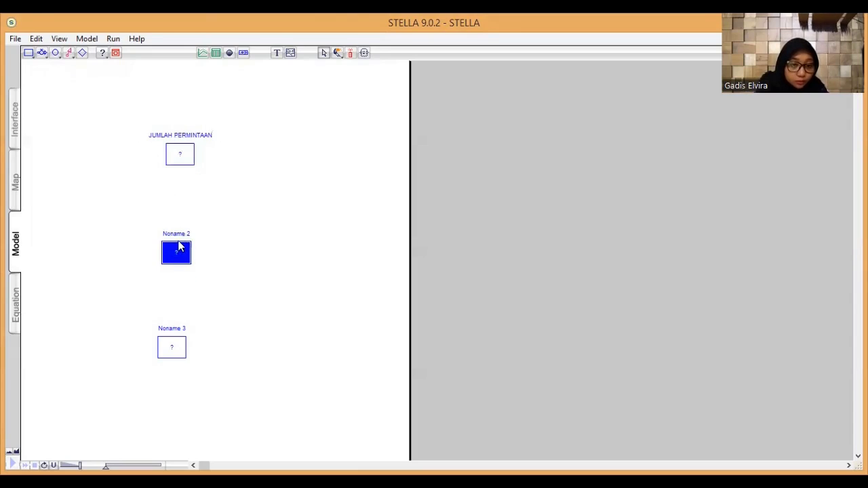
click(179, 234)
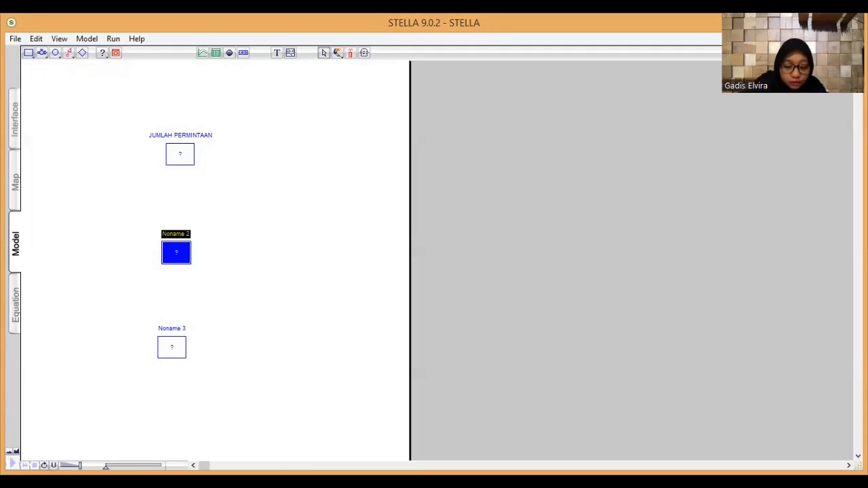
text(STOK TAHU)
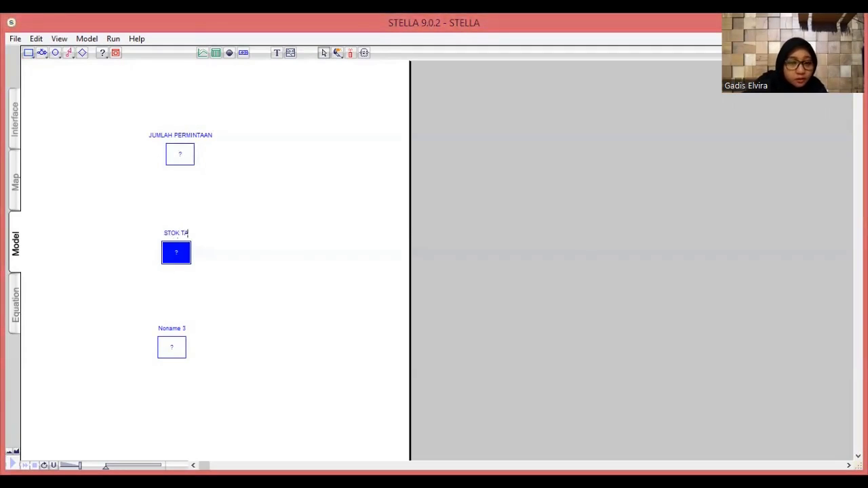
Step: Name the lowest stock STOK KEDELAI
click(181, 349)
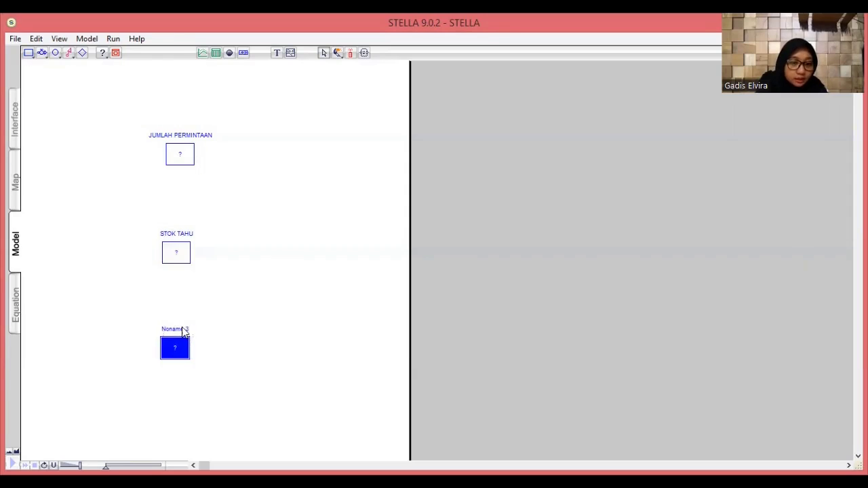
click(187, 331)
text(S)
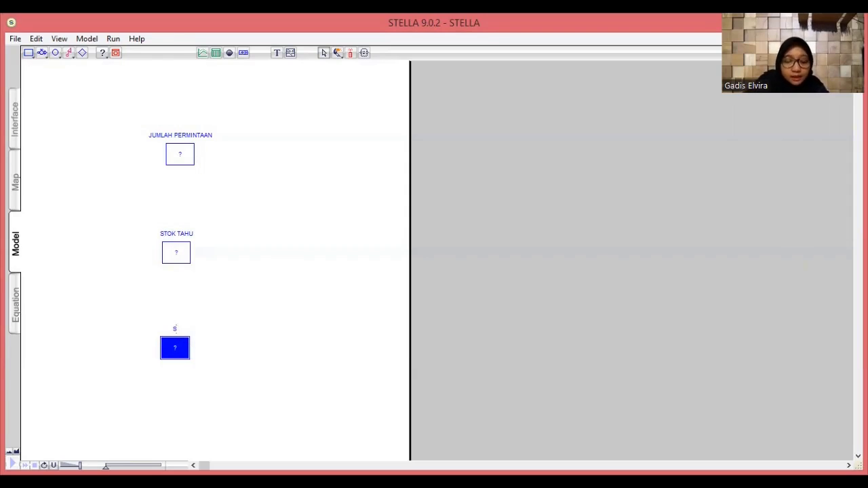
text(TOK KE)
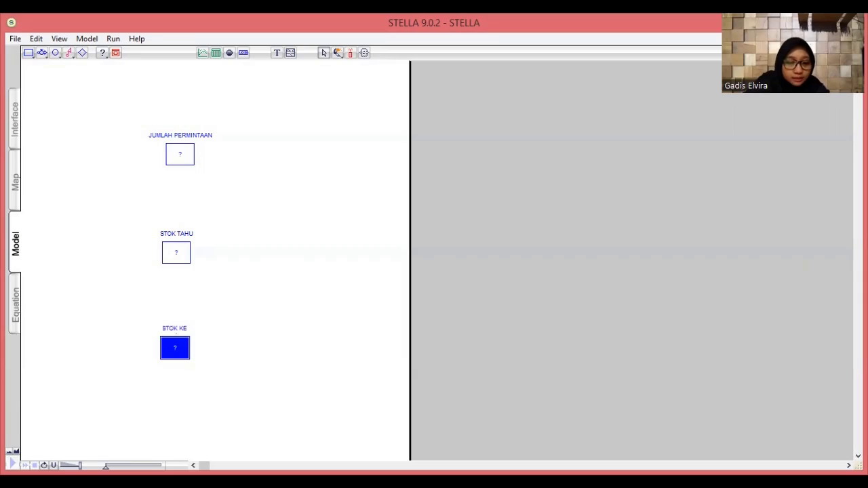
text(DELAI)
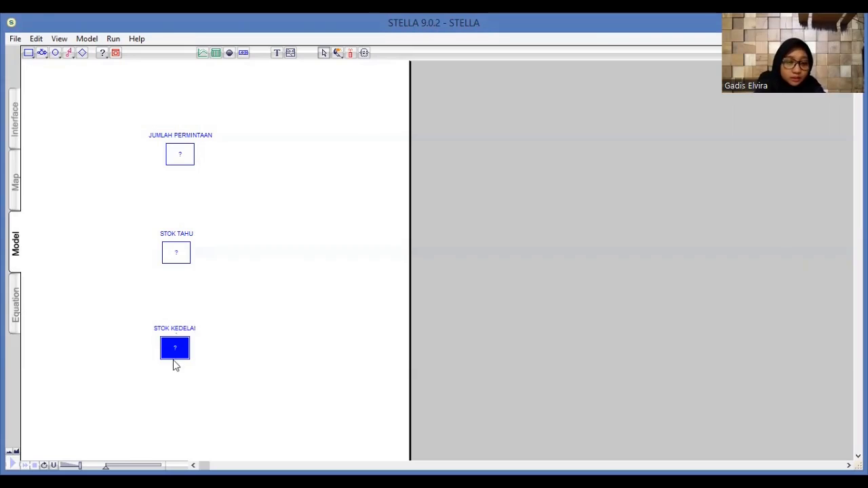
click(132, 79)
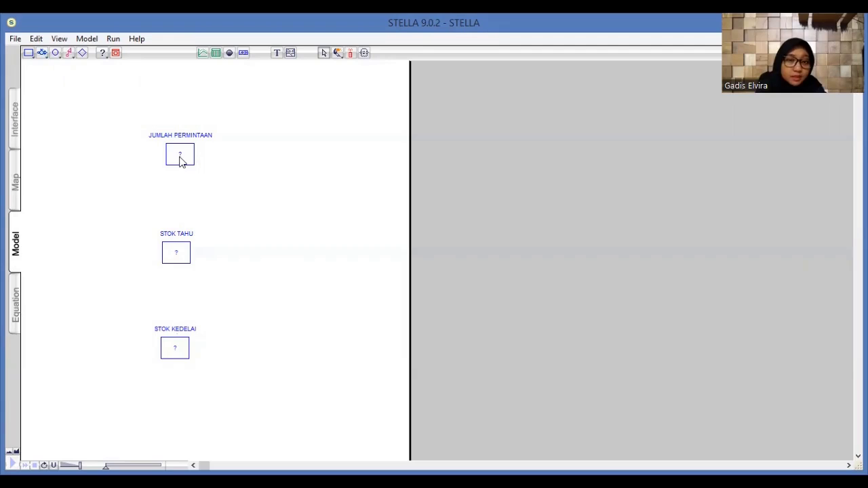
Step: Add an inflow from the right and an outflow to the left on both the JUMLAH PERMINTAAN and STOK TAHU stocks
click(41, 54)
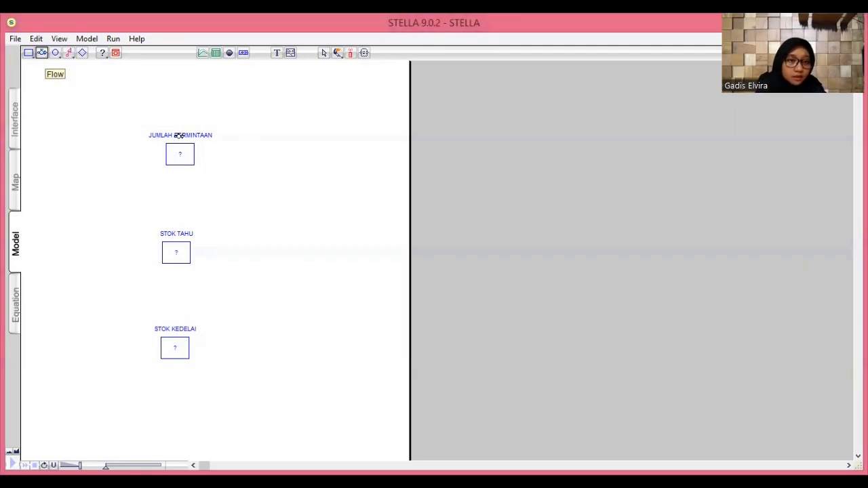
drag(280, 156, 68, 155)
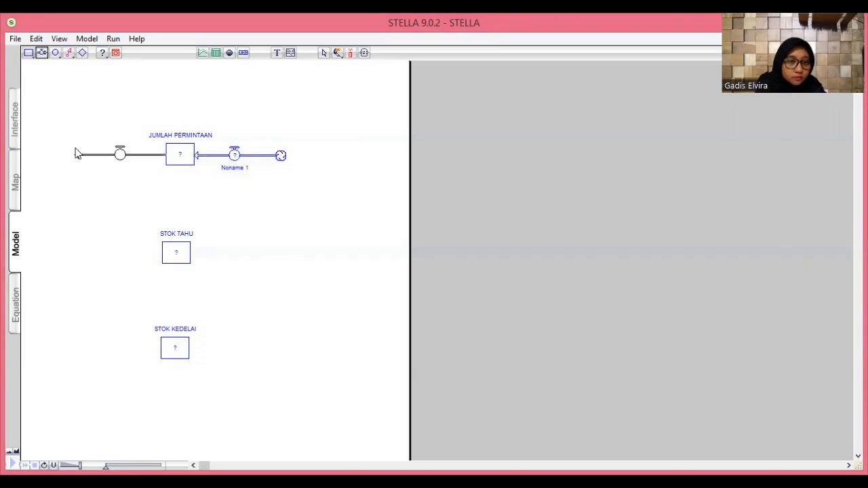
click(45, 55)
drag(292, 250, 59, 248)
Step: Add an inflow from the right and an outflow to the left on the STOK KEDELAI stock
click(43, 54)
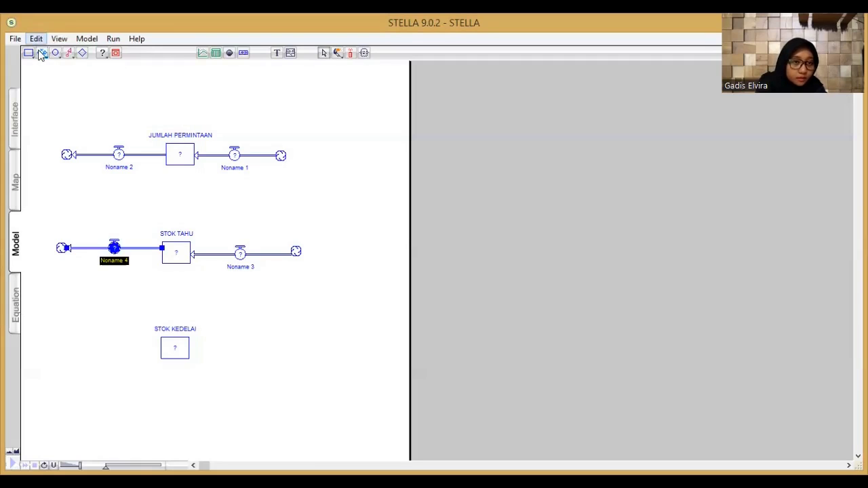
click(281, 339)
drag(293, 344, 185, 348)
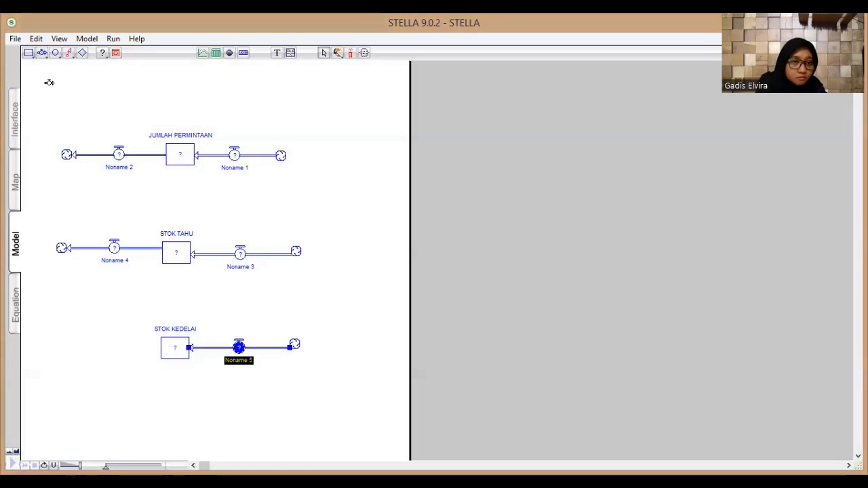
click(144, 334)
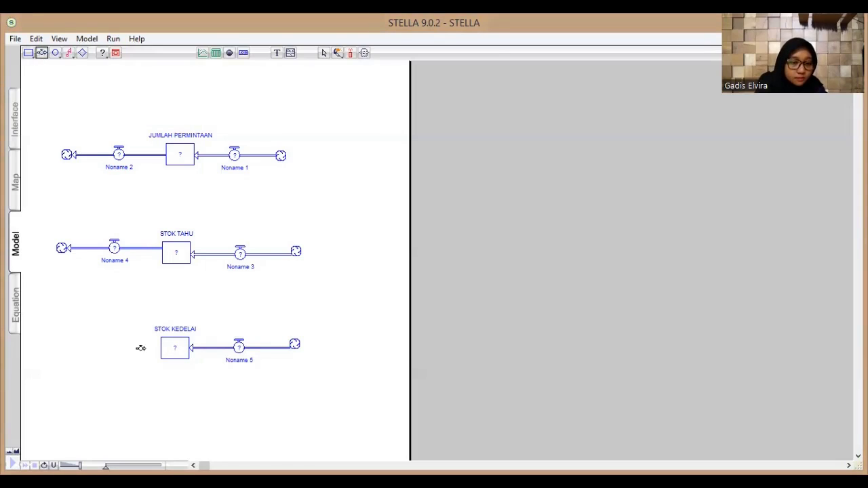
drag(141, 348, 51, 347)
click(245, 300)
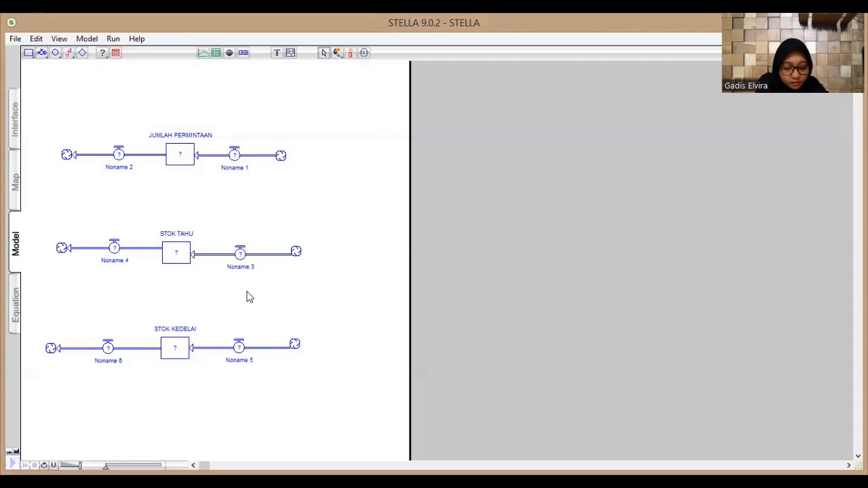
Step: Name the inflow of the JUMLAH PERMINTAAN stock PENINGKATAN PEMAKAIAN
click(238, 168)
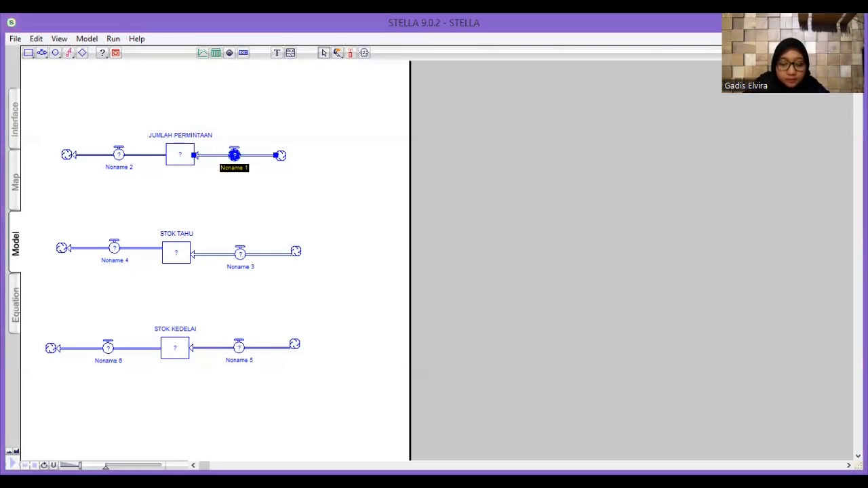
text(PENING)
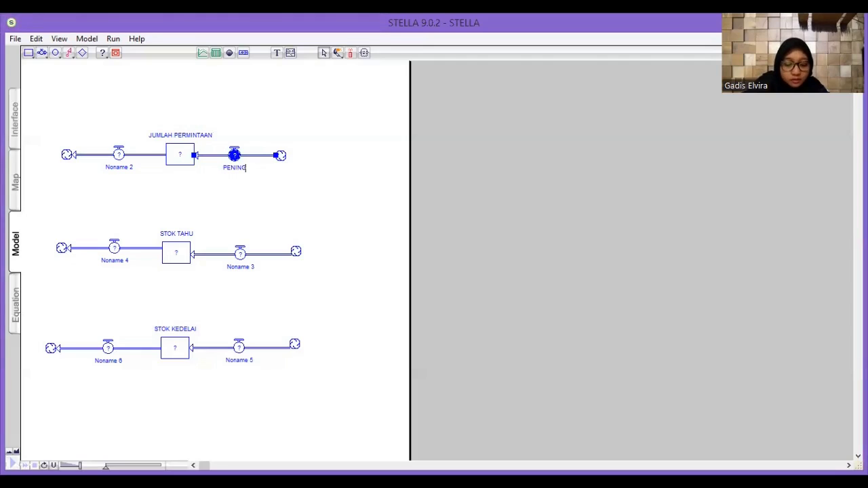
text(KATAN PEMA)
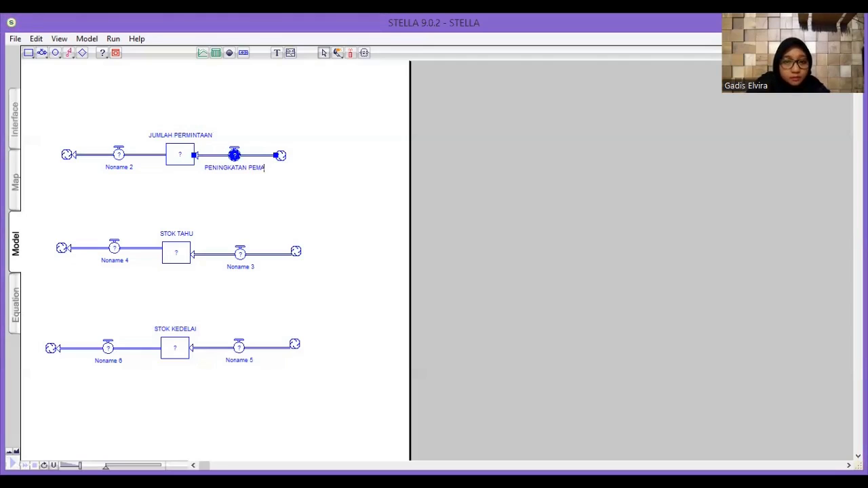
text(KAIAN)
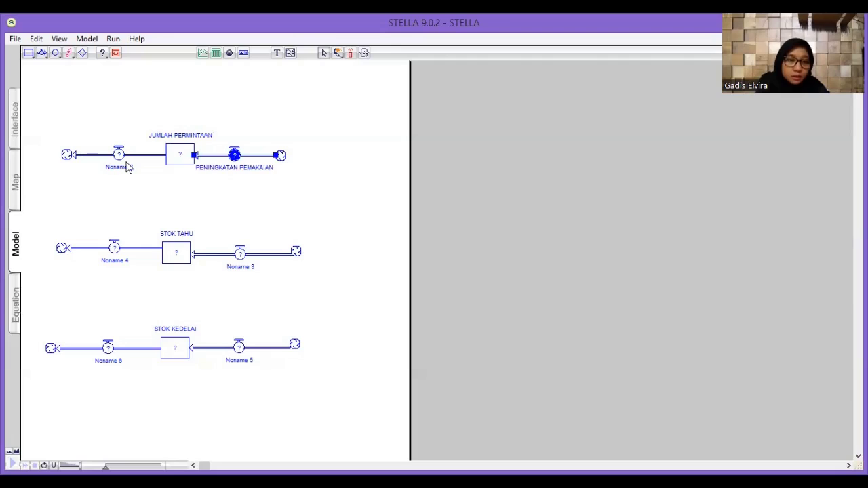
Step: Name the outflow of the JUMLAH PERMINTAAN stock PENURUNAN DAYA BELI
click(125, 167)
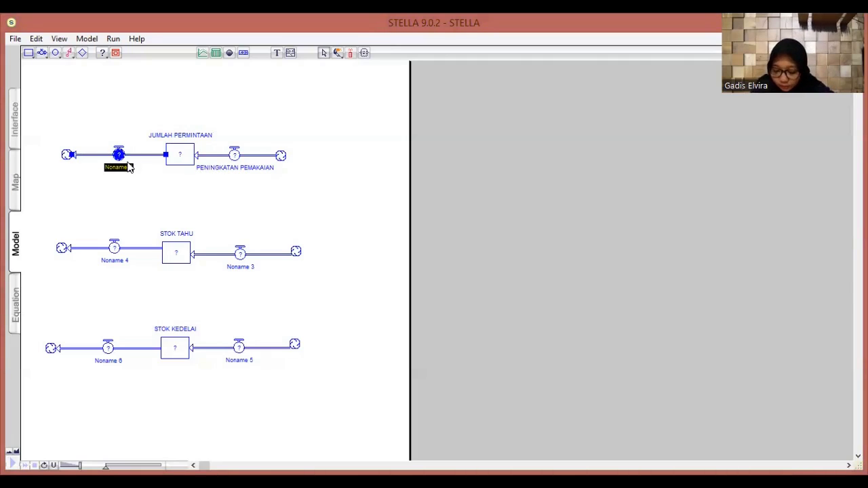
text(P)
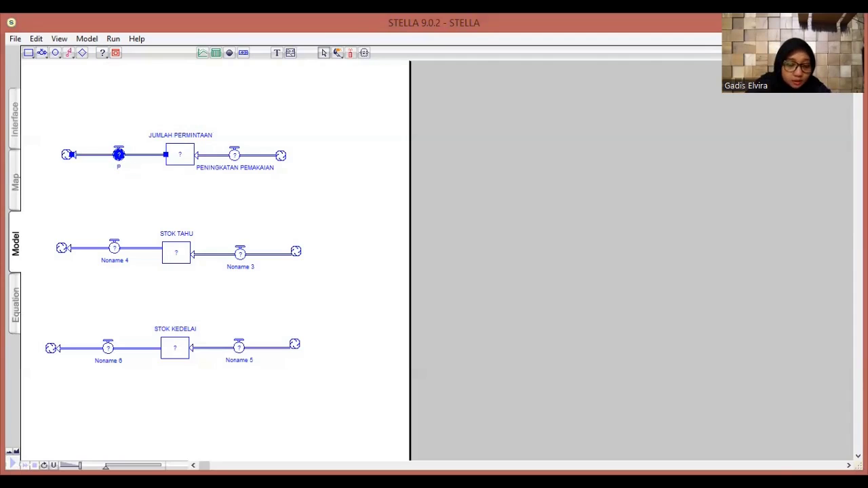
text(ENURUN)
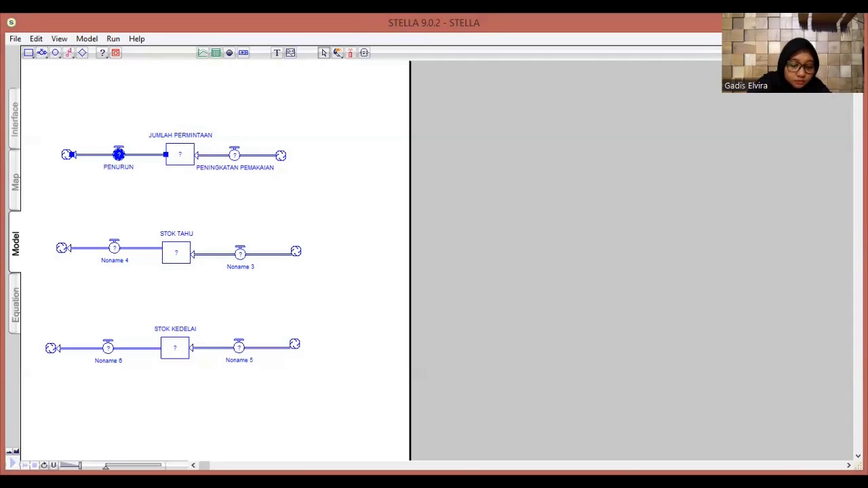
text(AN DAY)
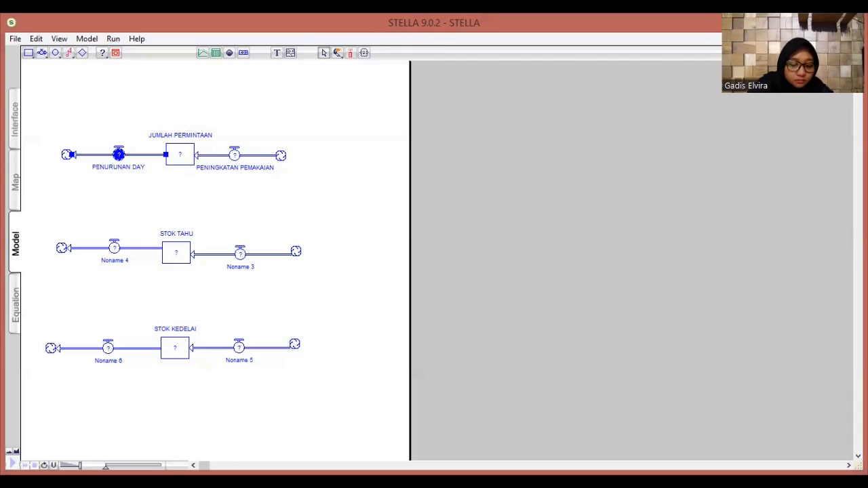
text(A BELI)
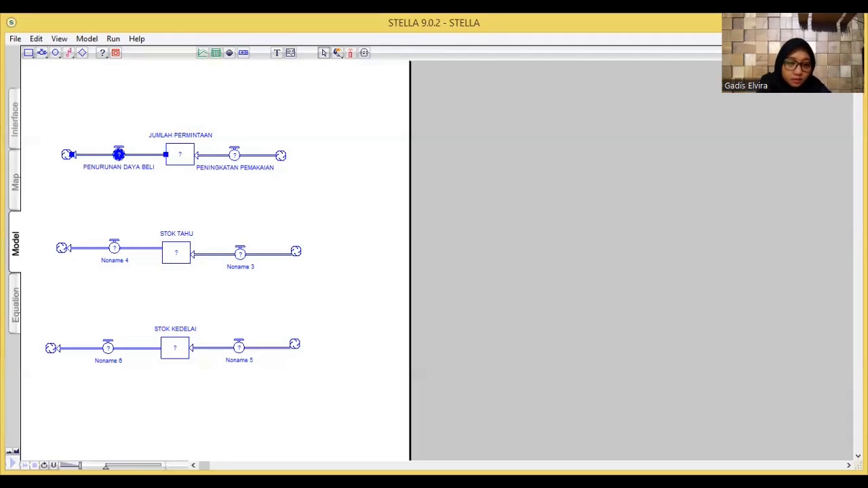
Step: Name the inflow of the STOK TAHU stock PRODUKSI TAHU and its outflow KONSUMSI TAHU
click(246, 268)
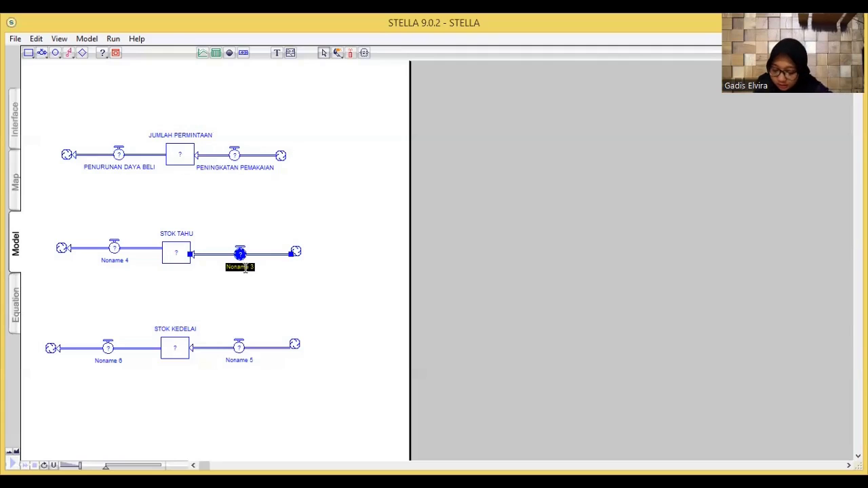
text(PRO)
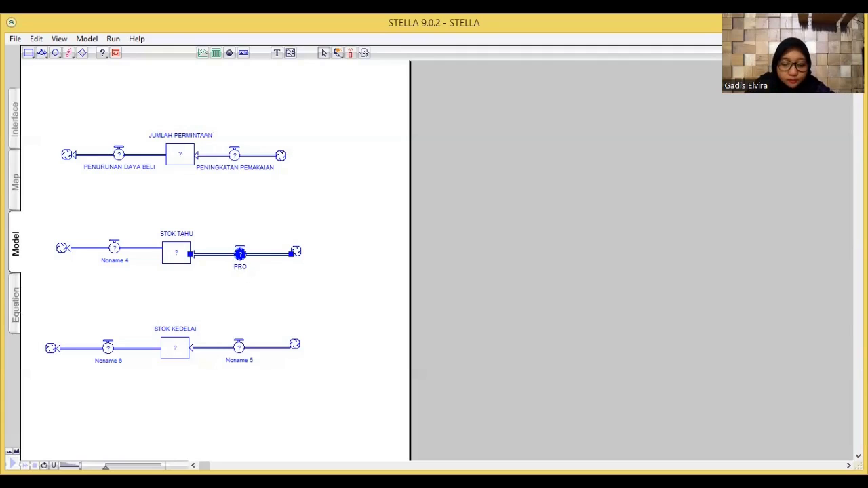
text(DUKSI TAHU)
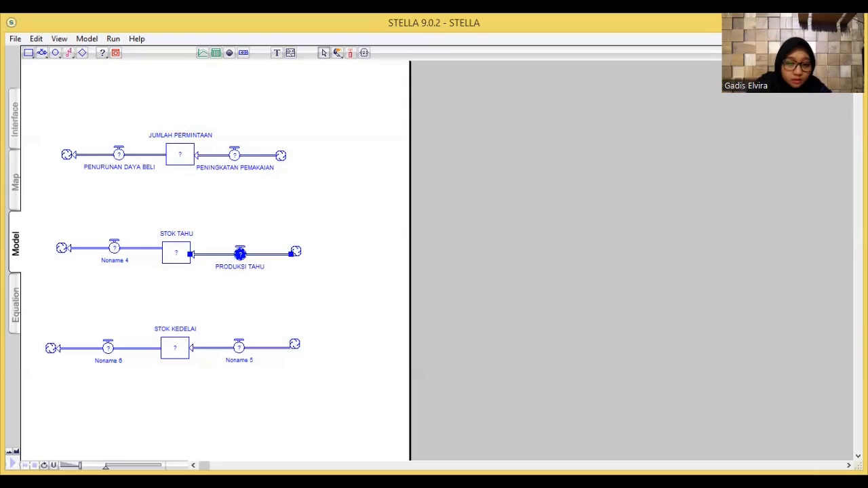
click(122, 261)
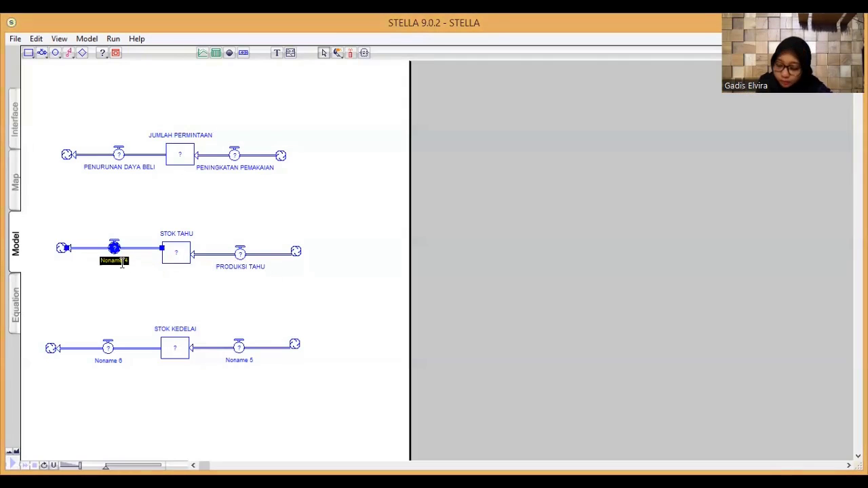
text(KON)
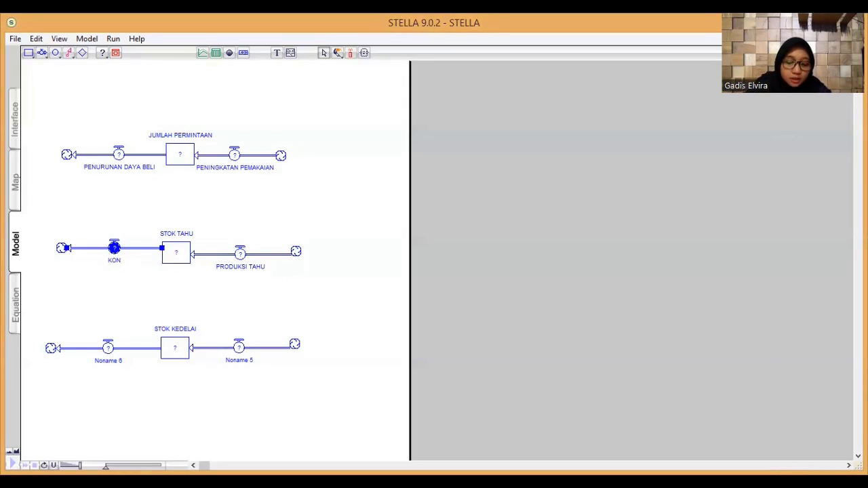
text(SUMSI TAHU)
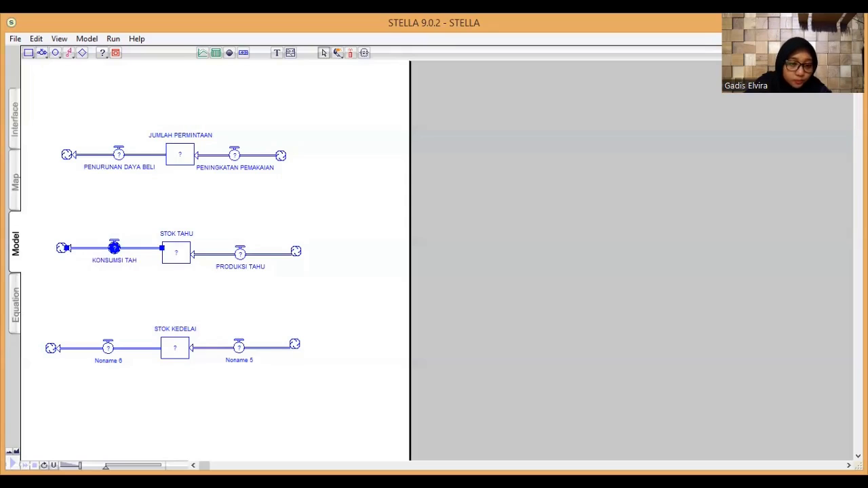
Step: Name the inflow of the STOK KEDELAI stock PRODUKSI KEDELAI and its outflow BAHAN BAKU RUSAK
click(244, 362)
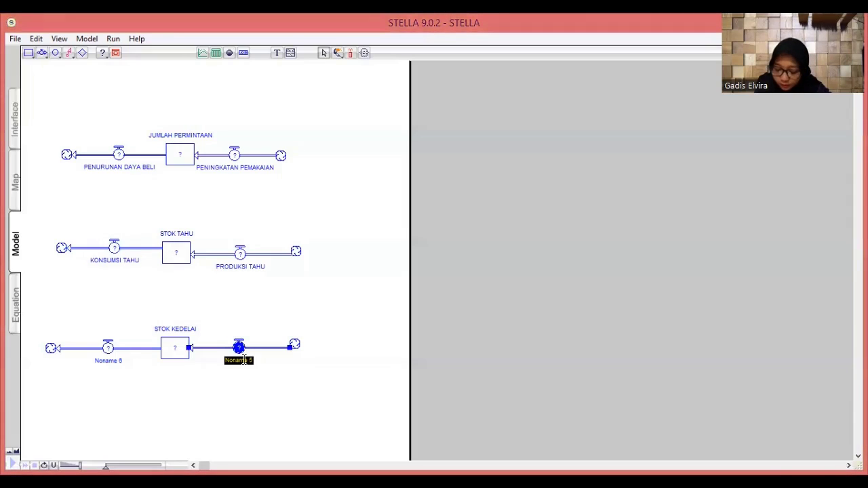
text(PRODU)
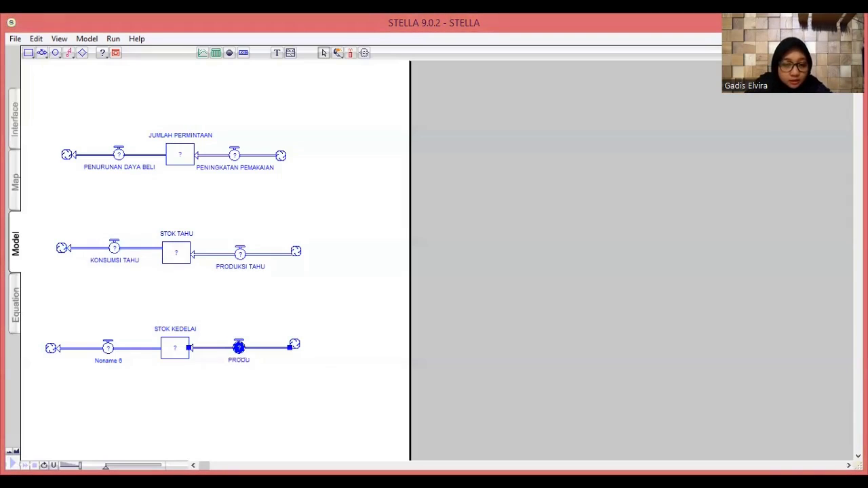
text(KSI KEDELAI)
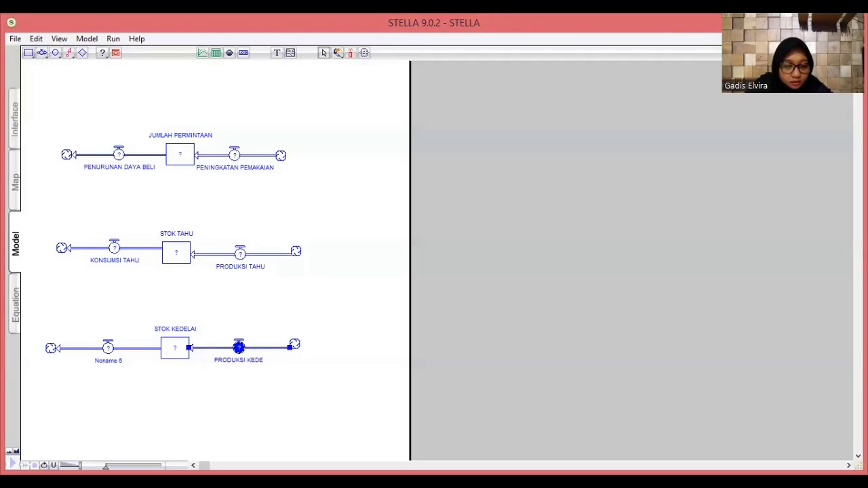
click(105, 360)
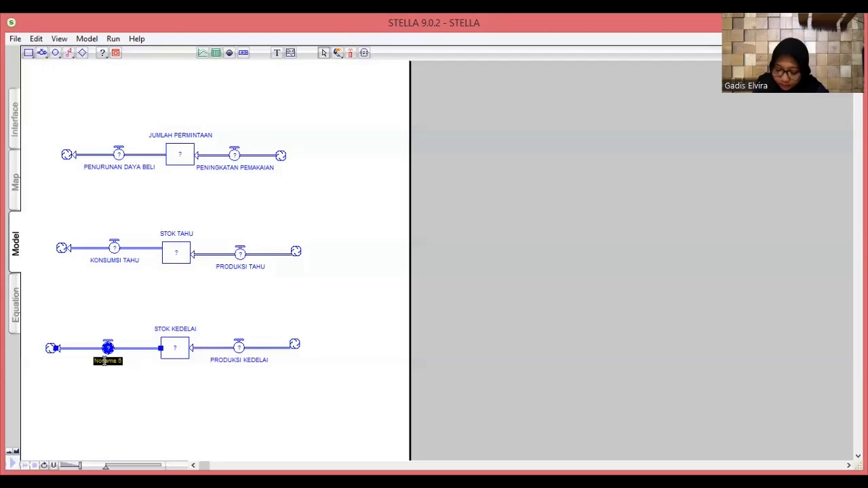
text(BAHAN)
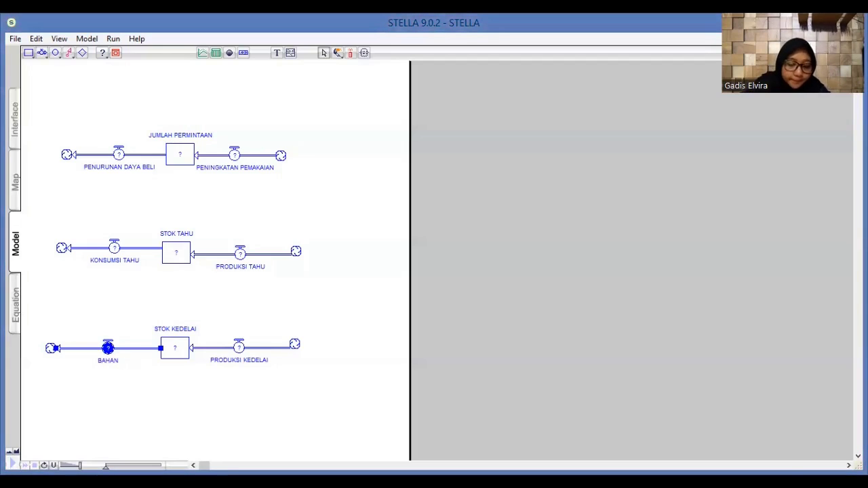
text( BAKU RUSAK)
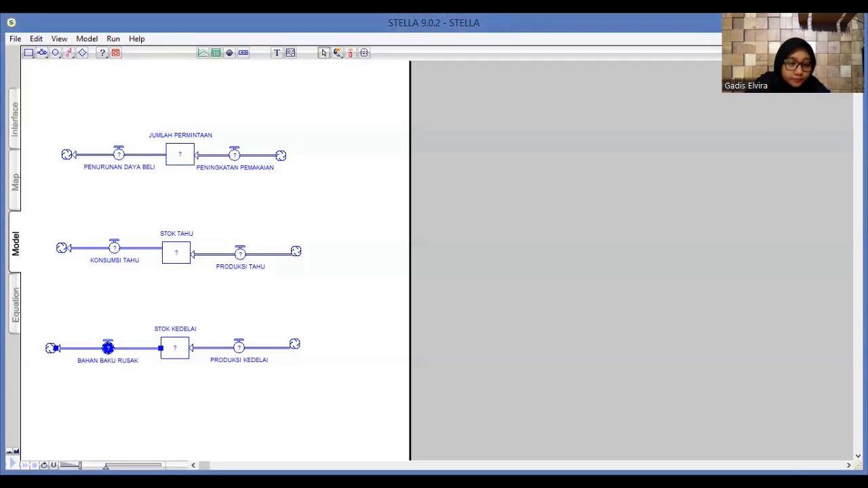
click(145, 400)
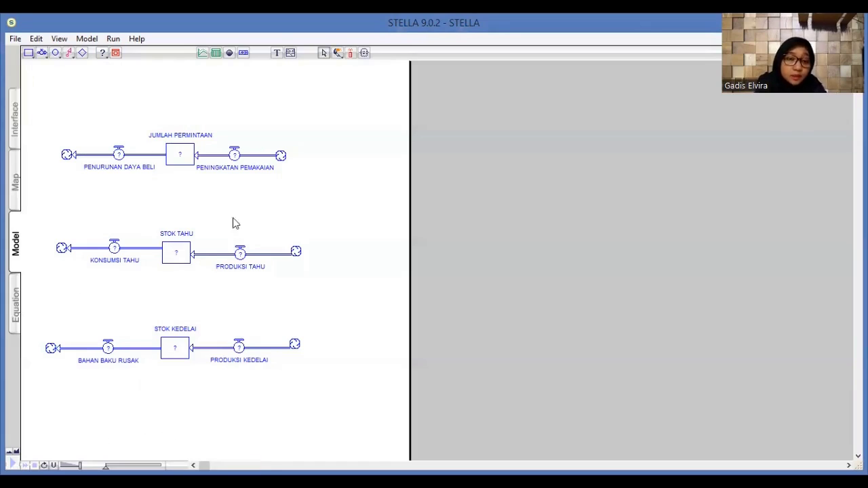
Step: Place two converters above the JUMLAH PERMINTAAN stock's flows, one near the outflow and one near the inflow
click(56, 54)
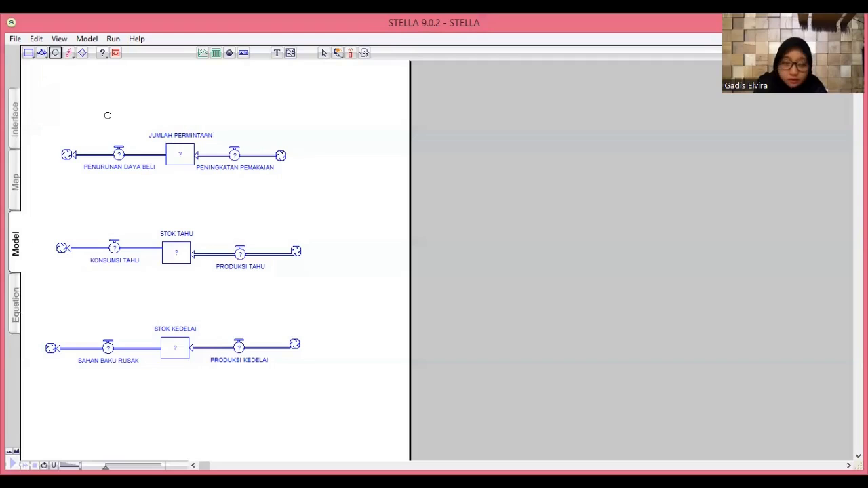
click(86, 109)
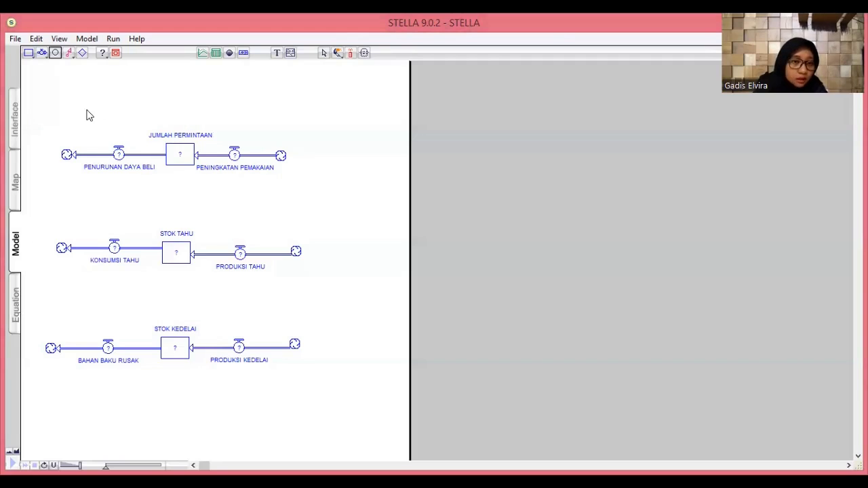
click(55, 52)
click(271, 111)
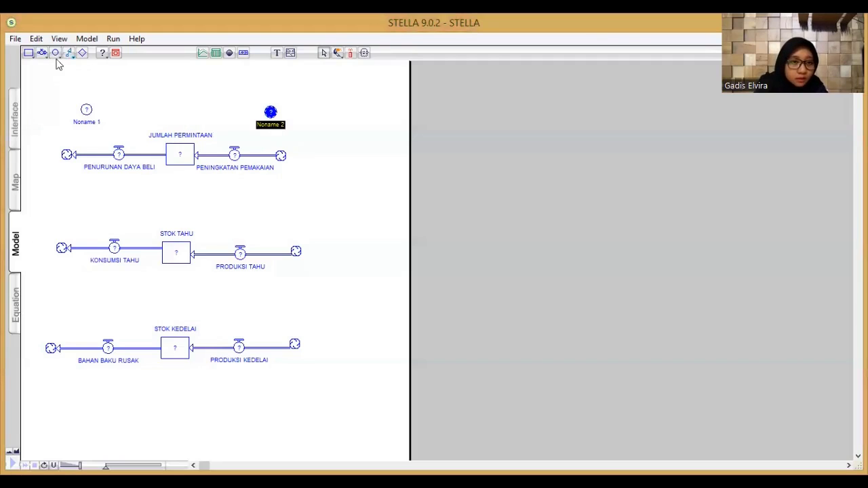
Step: Place one converter above the PRODUKSI TAHU inflow and one above each of the two STOK KEDELAI flows
click(55, 53)
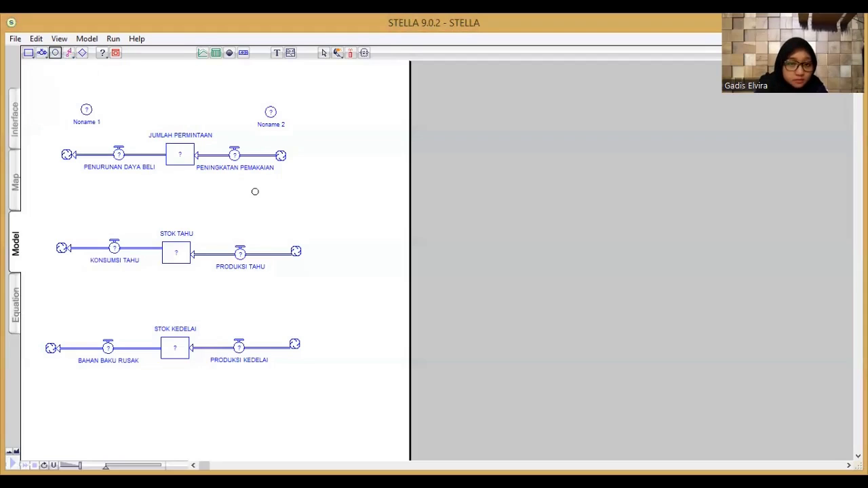
click(274, 215)
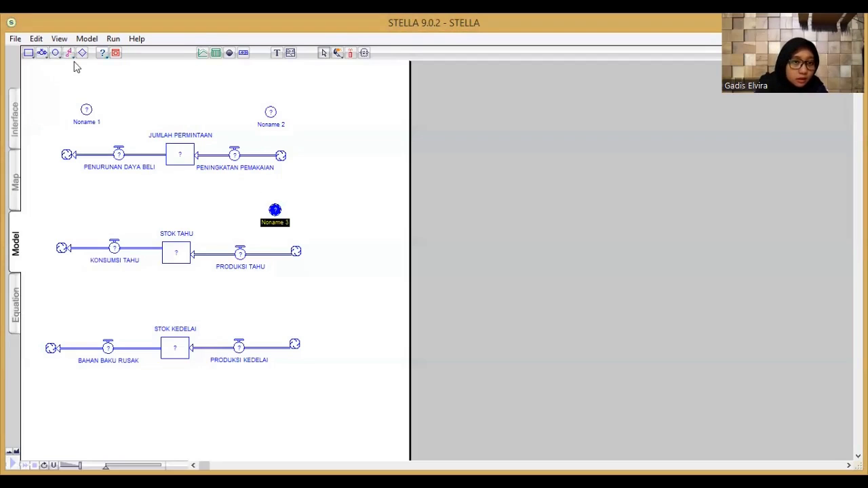
click(53, 57)
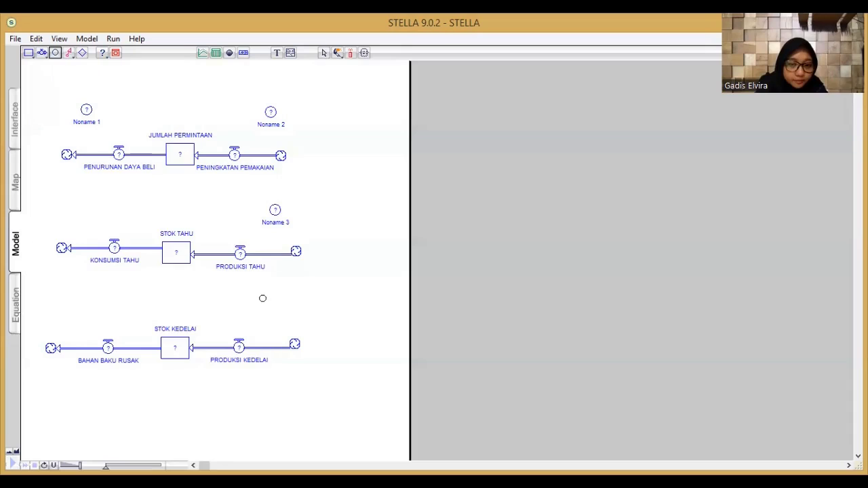
click(273, 310)
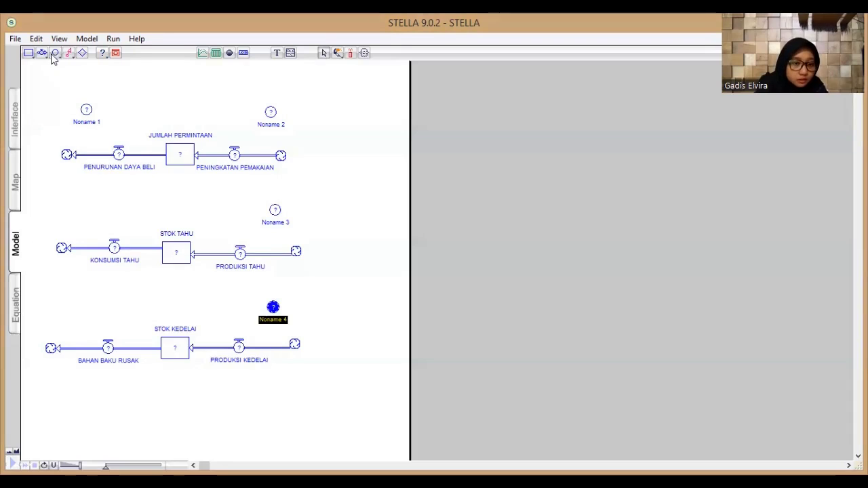
click(75, 309)
click(75, 308)
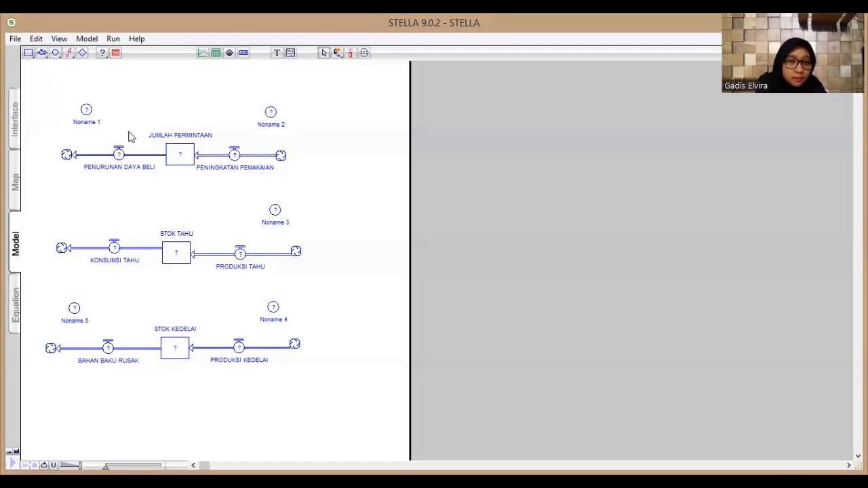
Step: Name the converter above the PENURUNAN DAYA BELI outflow PRESENTASE PENURUNAN
click(96, 121)
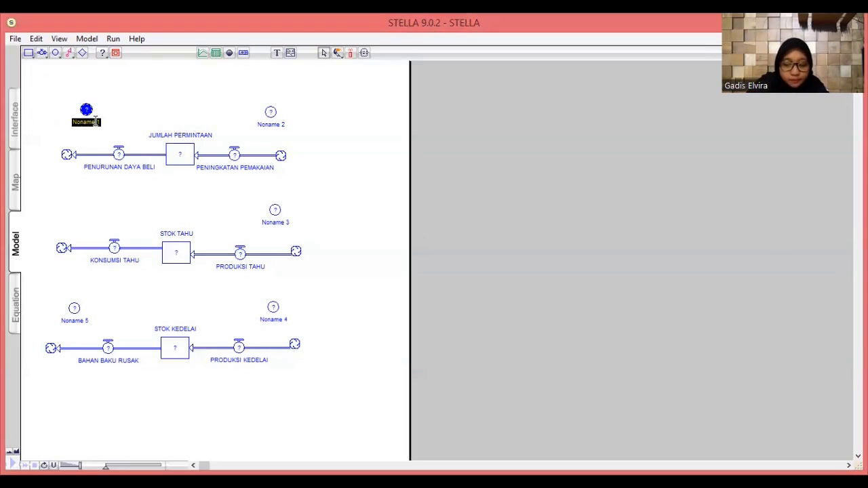
text(PRESE)
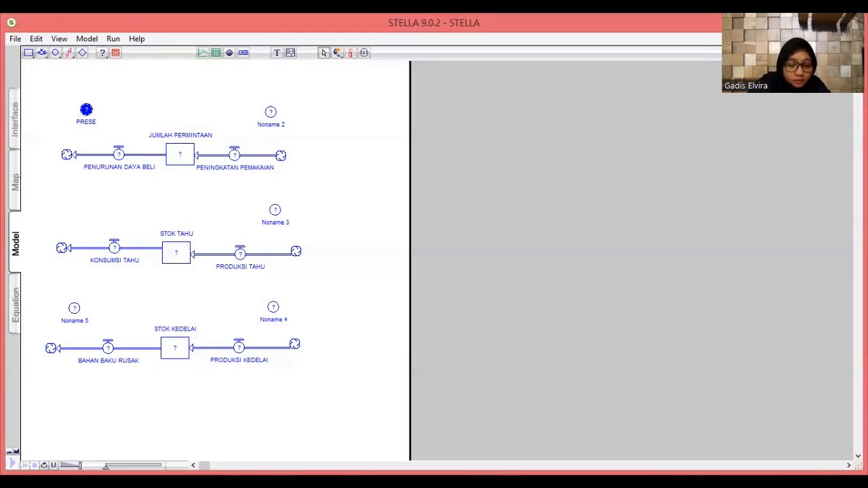
text(NTASE)
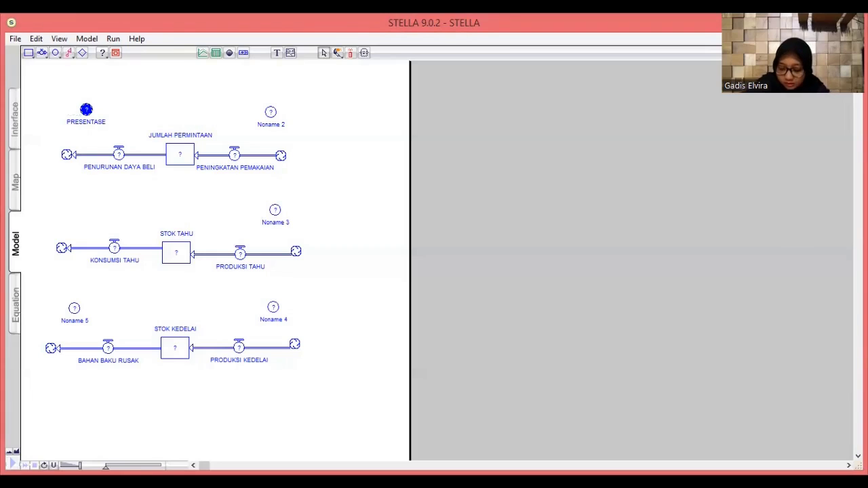
text( PEN)
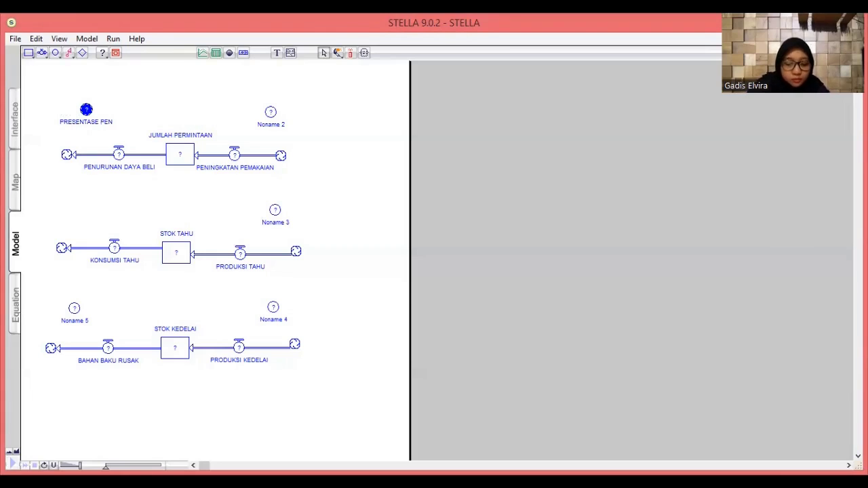
text(URUNAN)
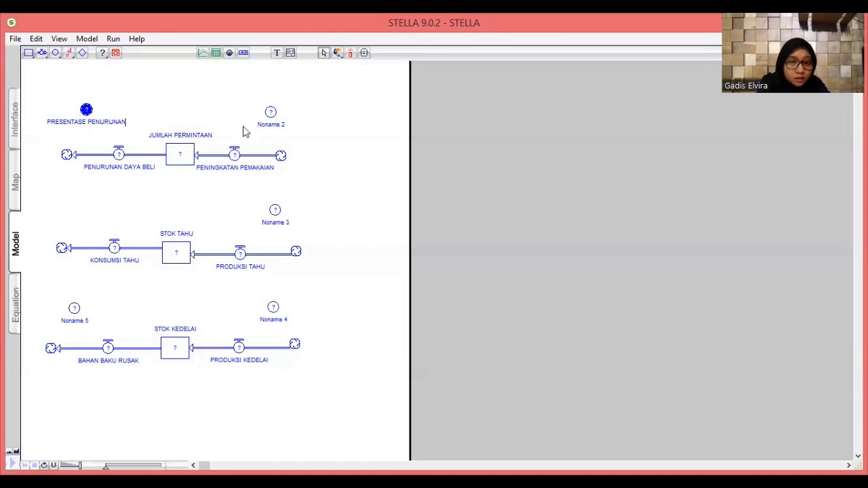
Step: Name the converter above the PENINGKATAN PEMAKAIAN inflow PRESENTASE PENINGKATAN PEMAKAIAN and shift it slightly to the right
click(267, 123)
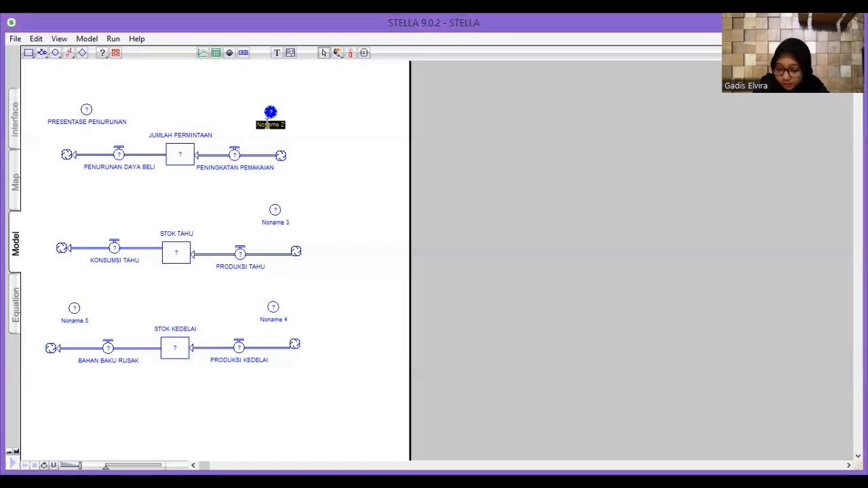
text(PRESE)
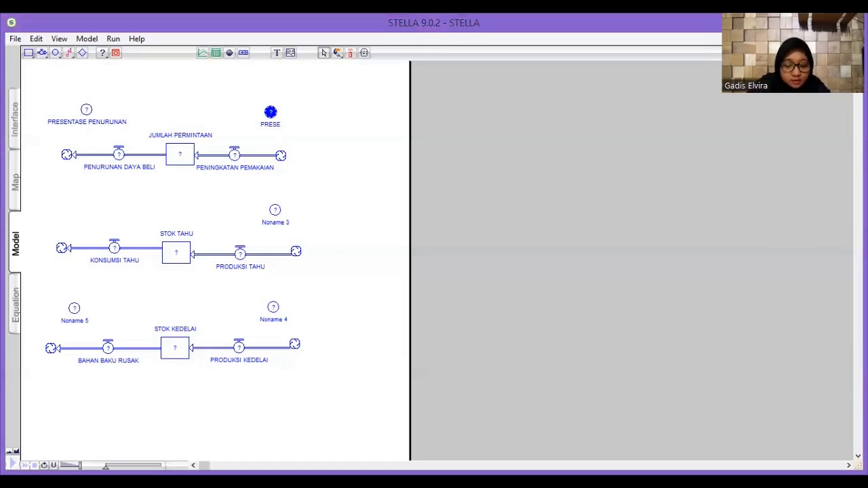
text(NTASE)
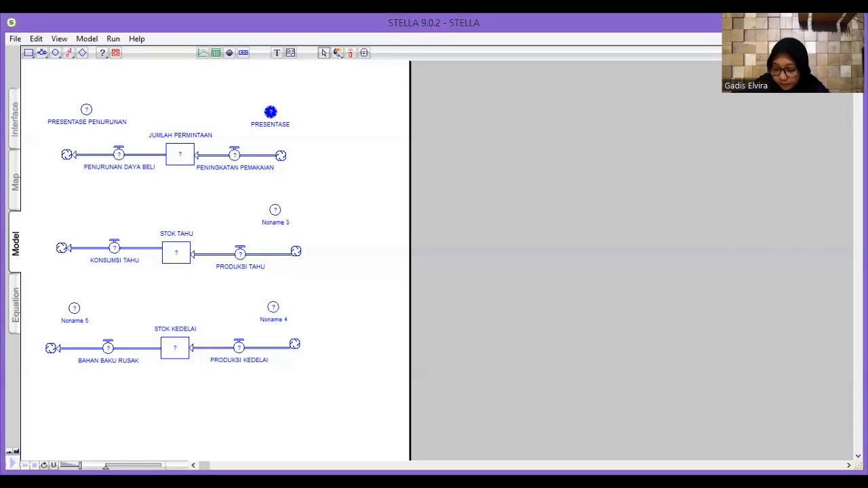
text( PENIN)
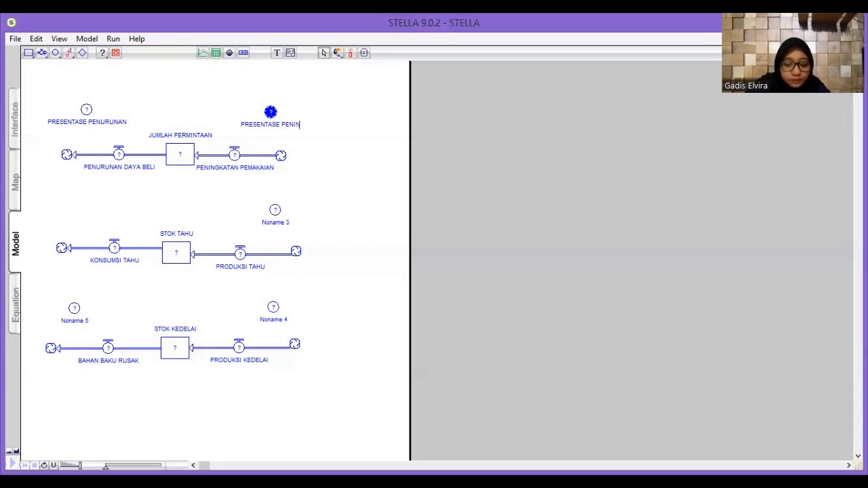
text(GKATAN)
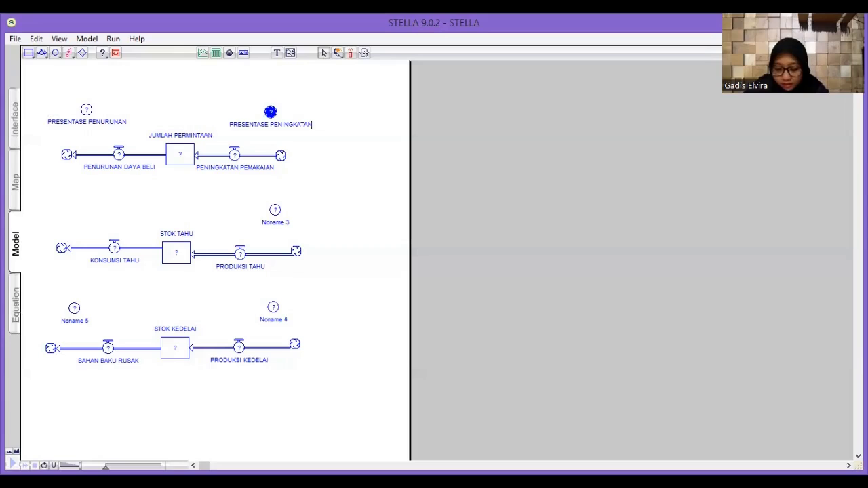
text( PEMAKA)
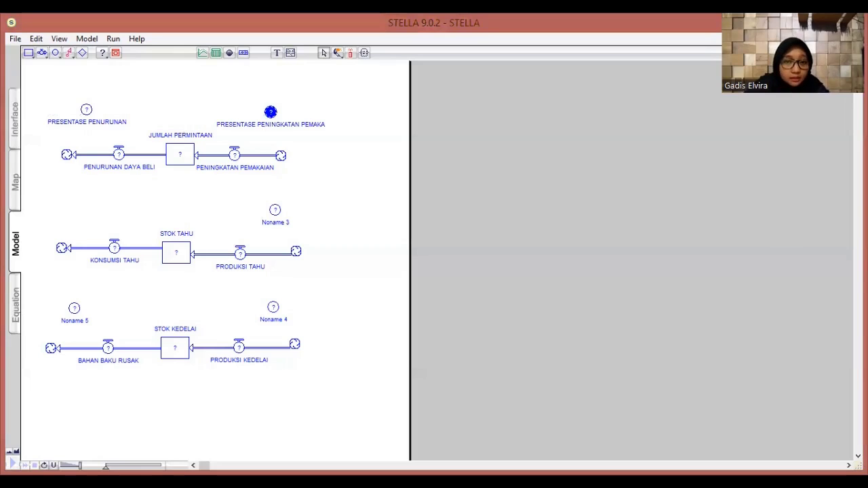
text(IAN)
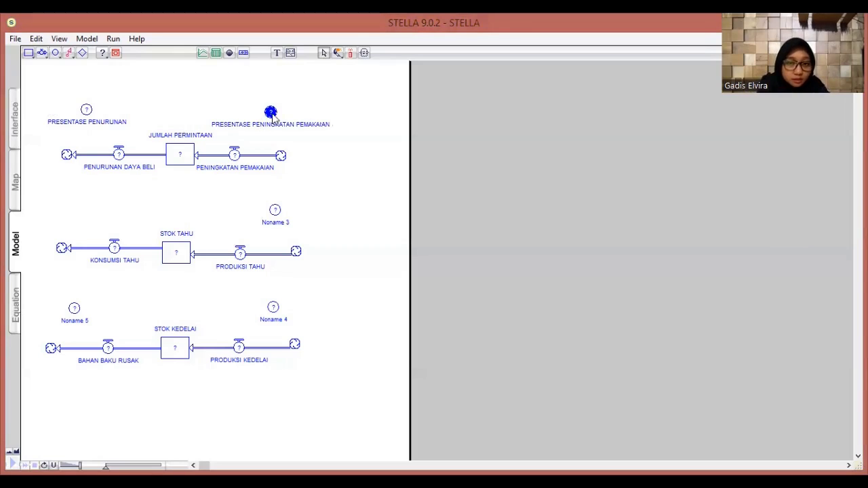
click(292, 212)
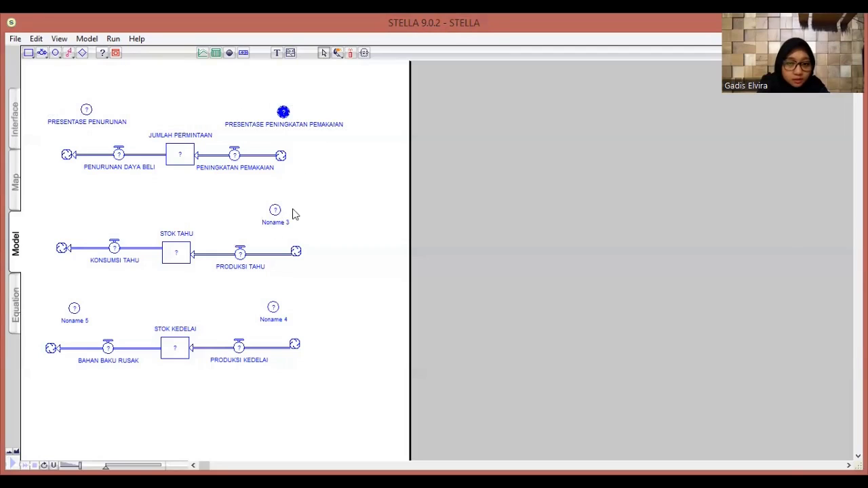
Step: Shift the converter above the PRODUKSI TAHU inflow slightly up and right, and name it KOMPOSISI PENGGUNAAN BAHAN BAKU
drag(277, 210, 285, 202)
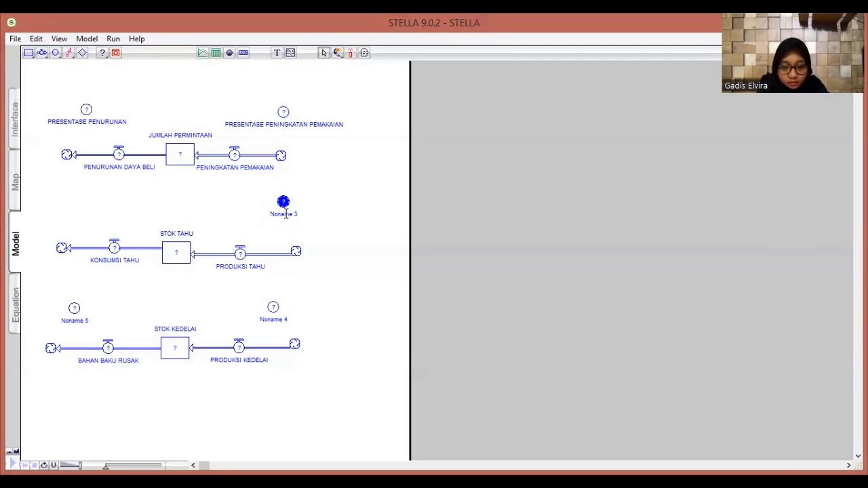
click(295, 214)
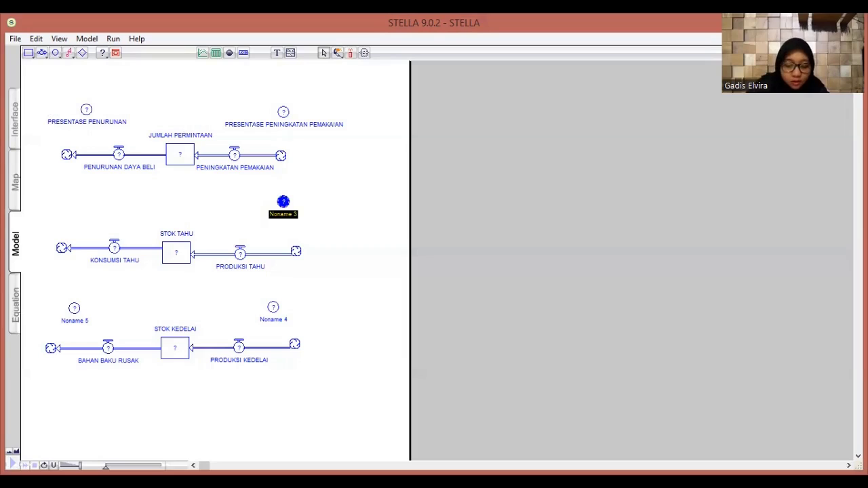
text(KOMPOSI)
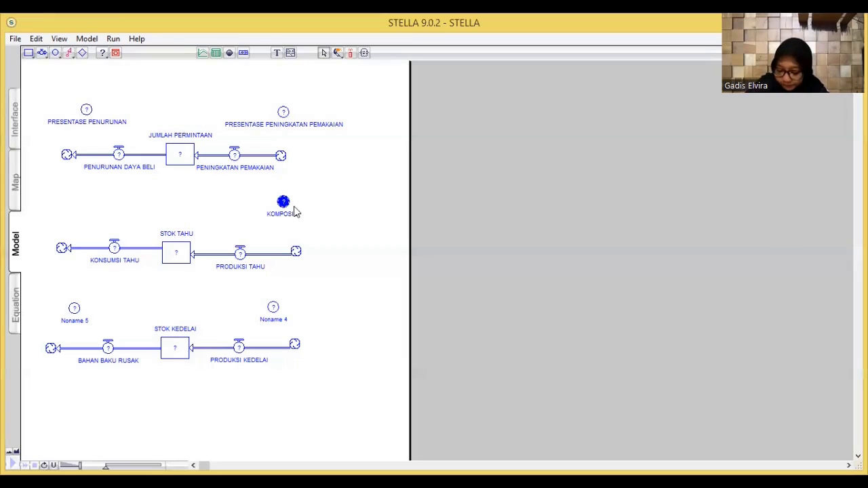
text(SI PEN)
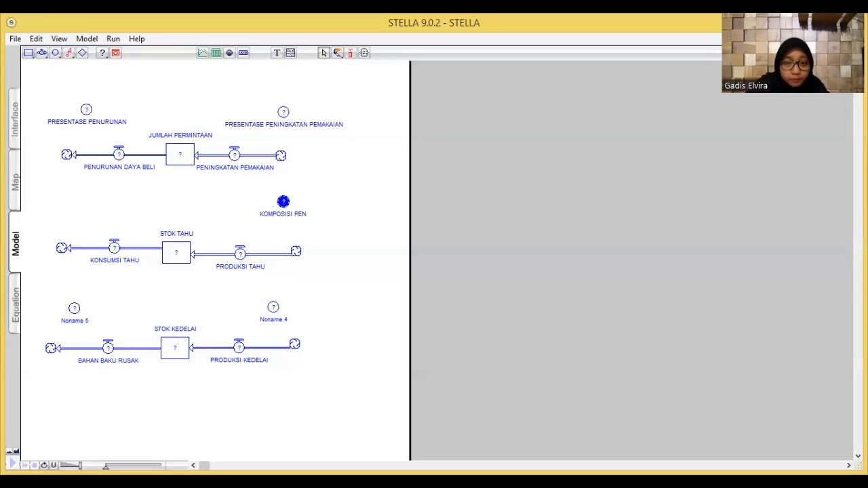
text(GGUNAAAN)
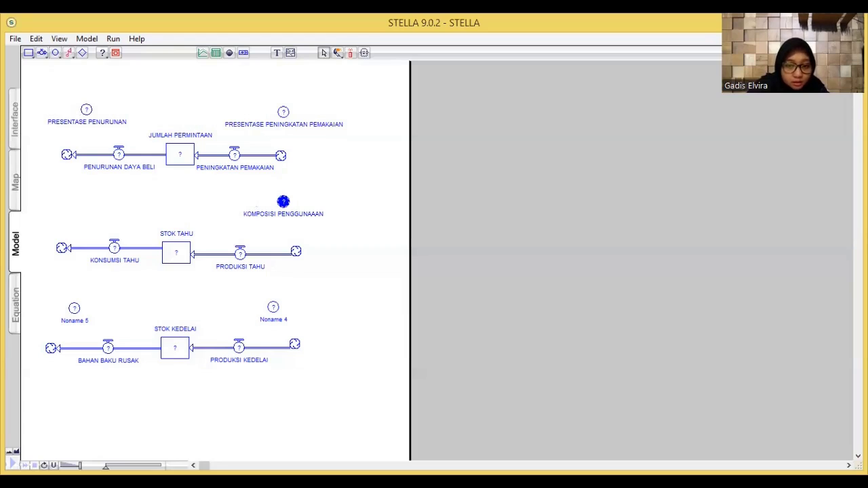
key(BackSpace)
key(BackSpace)
text(N BAH)
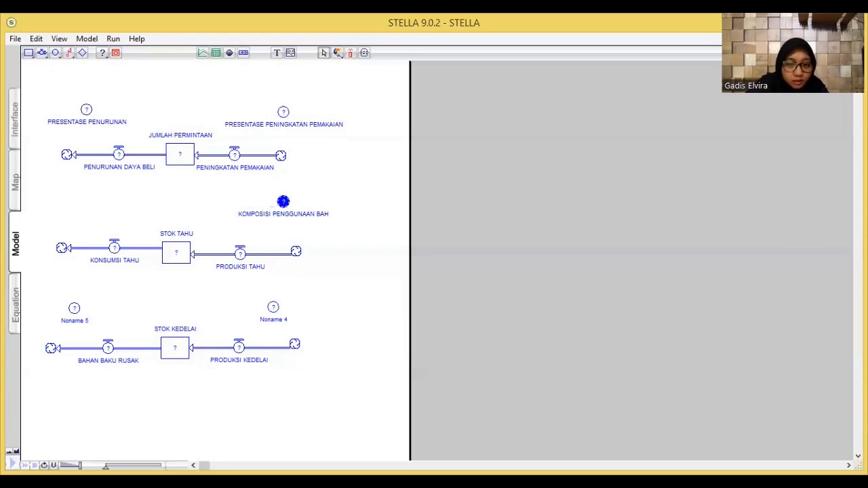
text(AN BAKU)
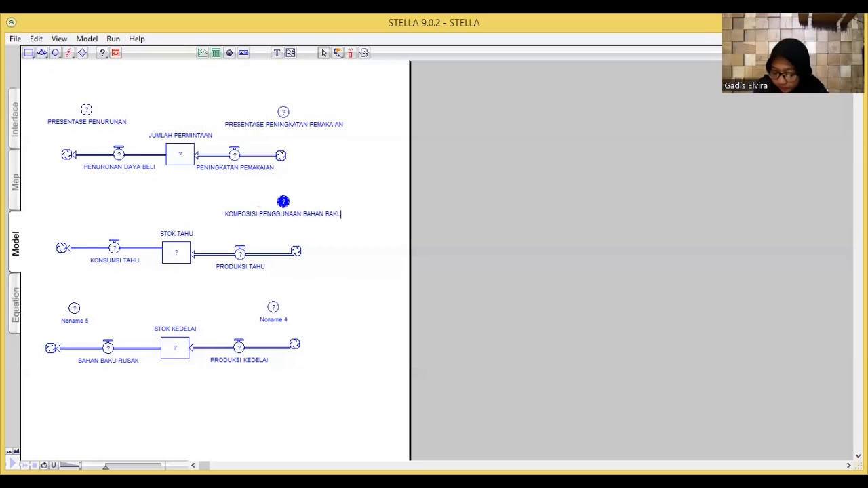
Step: Shift the converter above the PRODUKSI KEDELAI inflow slightly right and name it PRESENTASE PENINGKATAN PRODUKSI KEDELAI
click(286, 311)
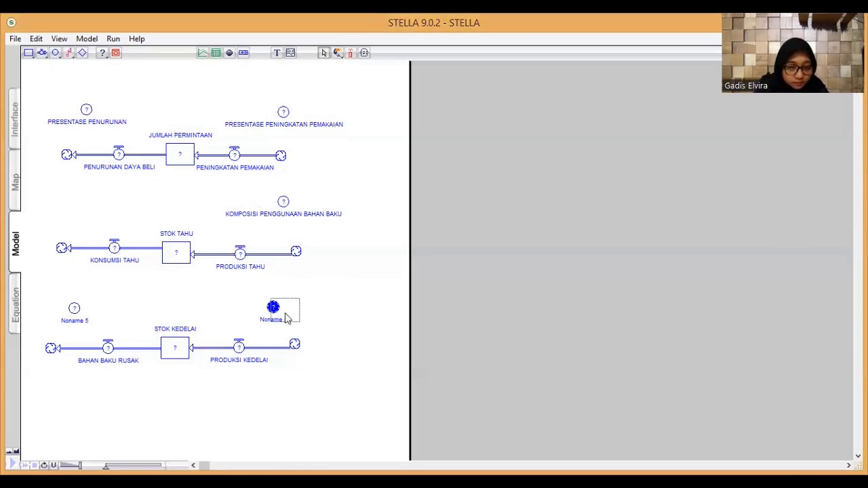
click(291, 317)
text(PRE)
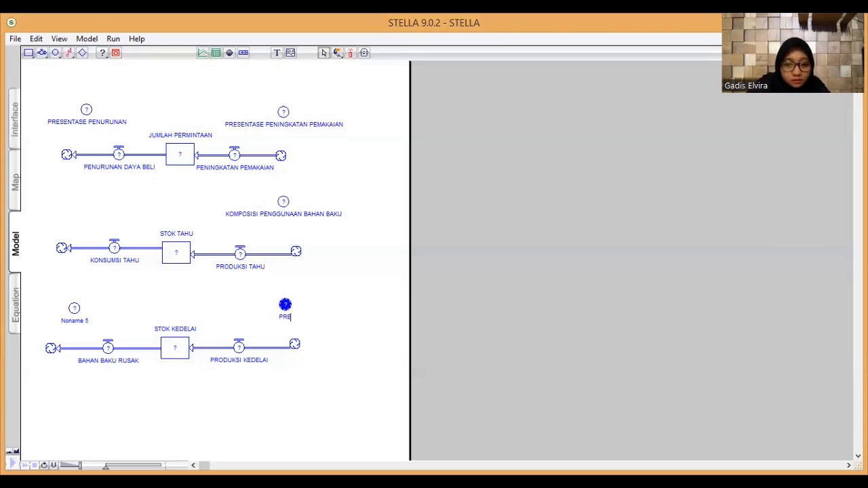
text(SENT)
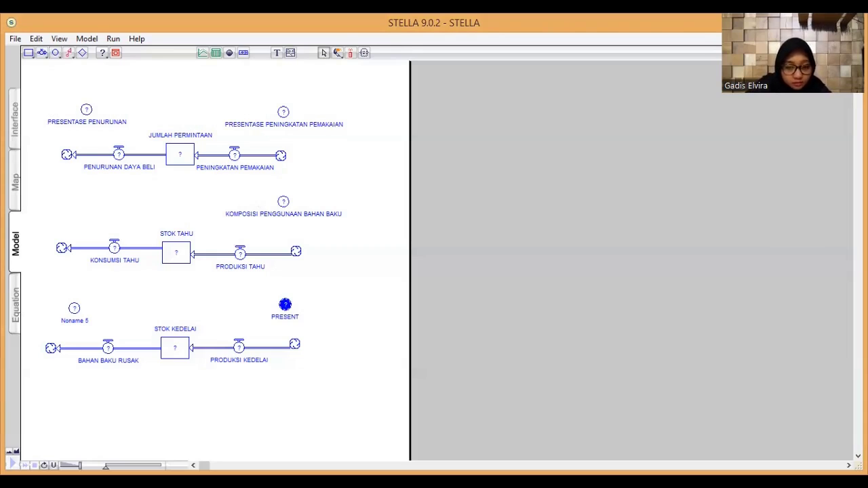
text(ASE)
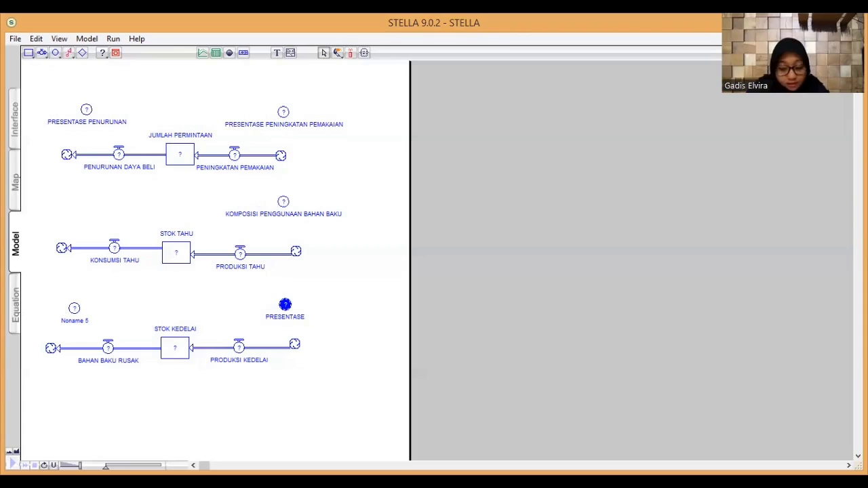
text( PENINGKA)
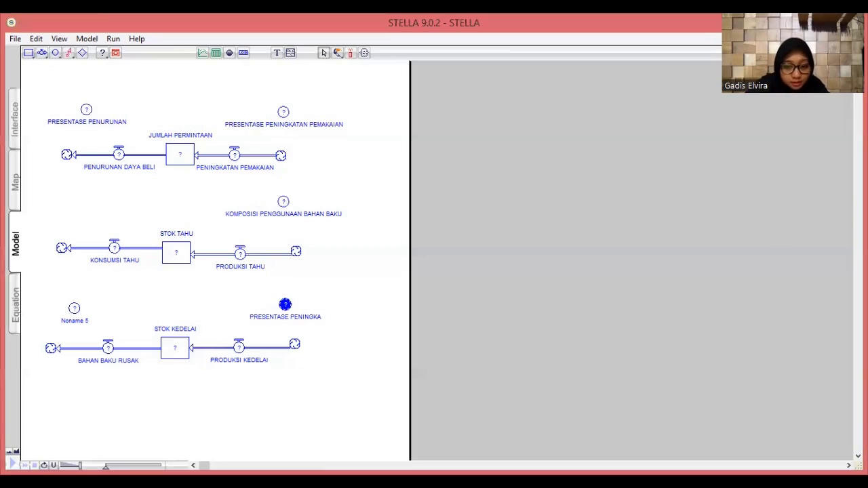
text(TAN PRODUKSI)
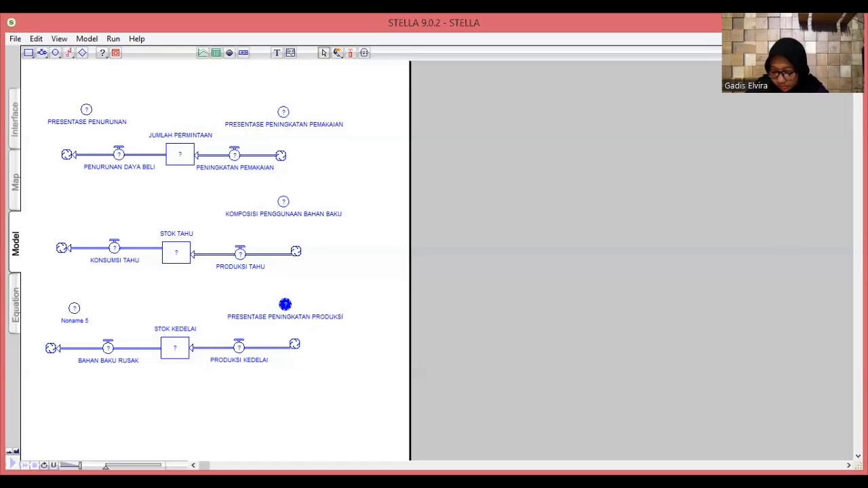
text( KEDELAI)
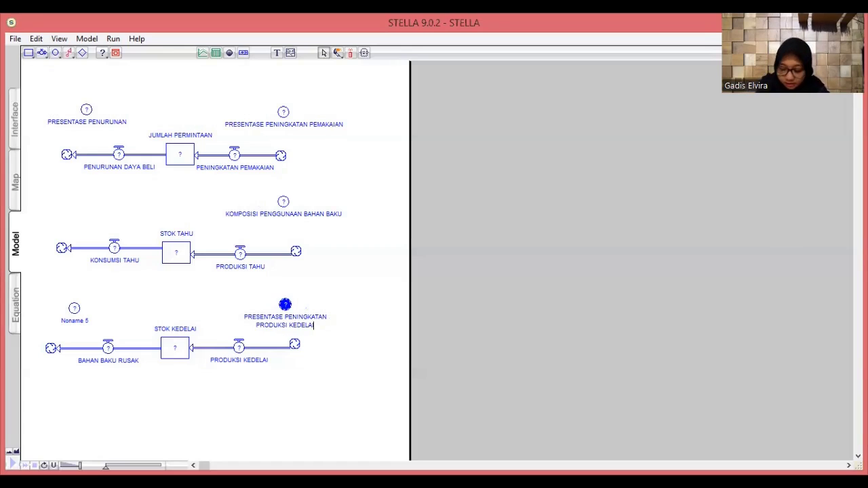
Step: Name the converter above the BAHAN BAKU RUSAK outflow PRESENTASE KERUSAKAN
click(66, 321)
text(PRES)
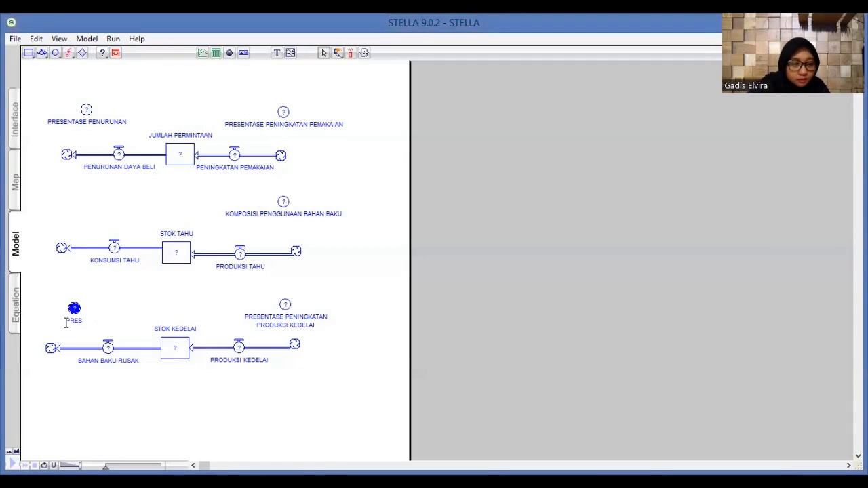
text(ENTASE)
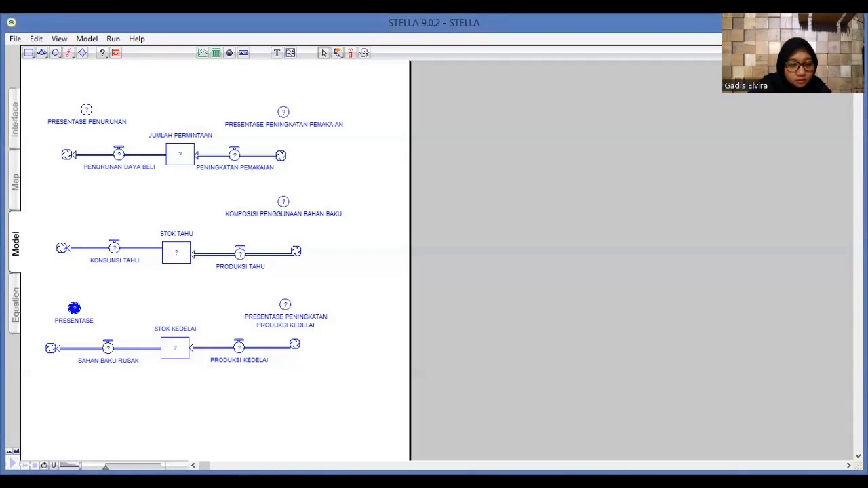
text( KERUSA)
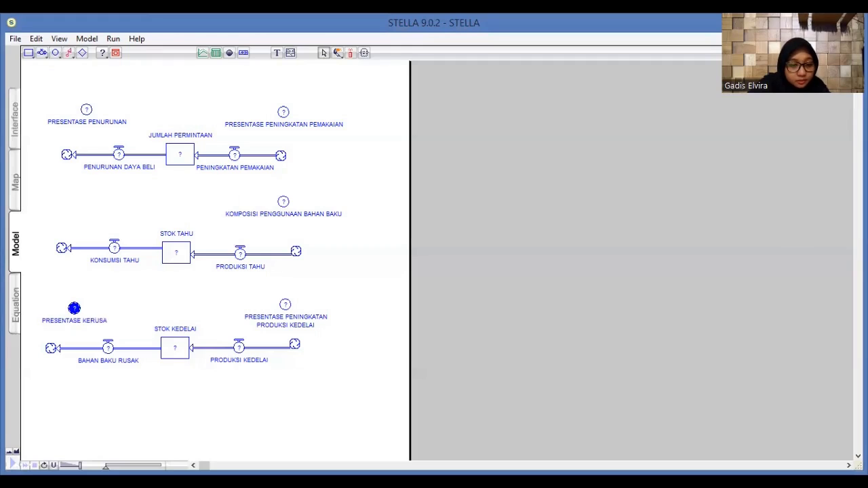
text(KAN)
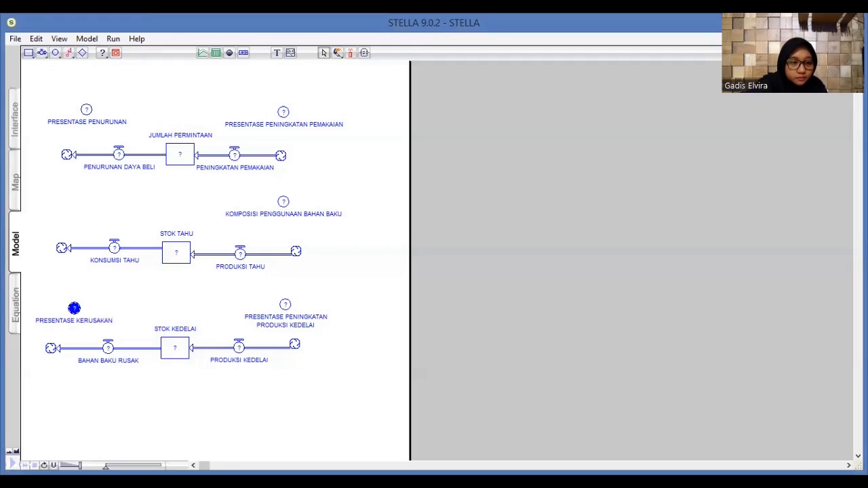
click(161, 304)
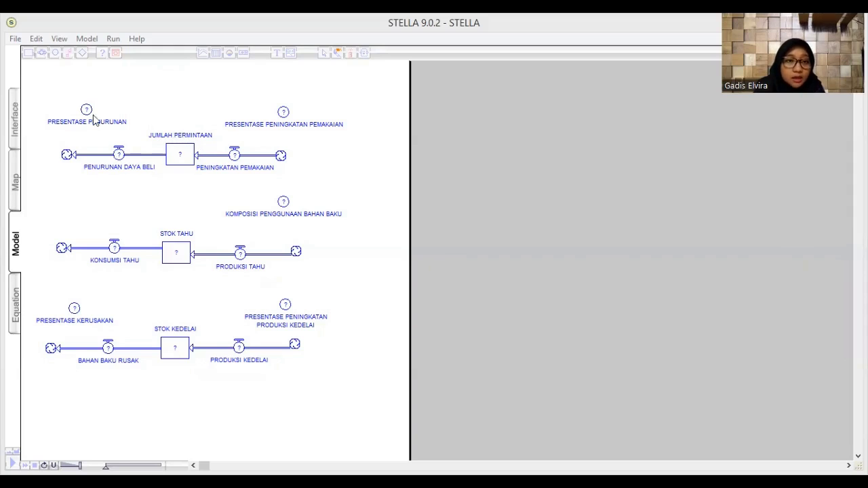
Step: Draw action connectors from the JUMLAH PERMINTAAN stock to its PENURUNAN DAYA BELI outflow and its PENINGKATAN PEMAKAIAN inflow
click(69, 53)
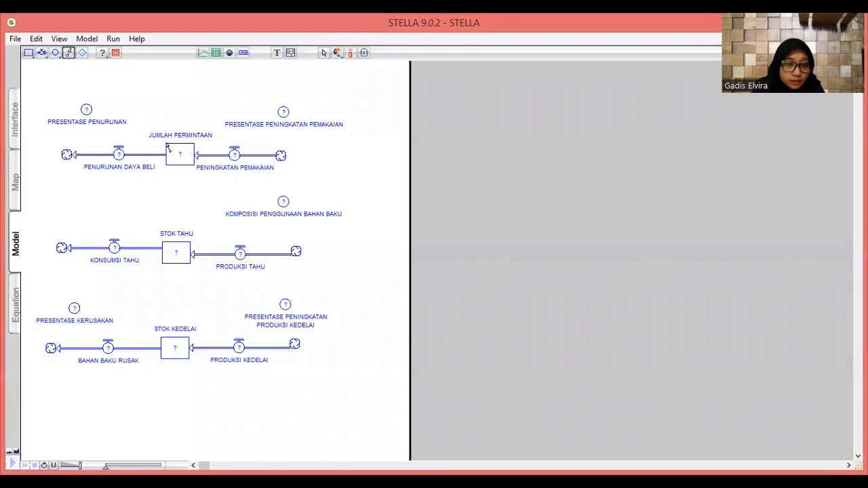
drag(168, 147, 119, 155)
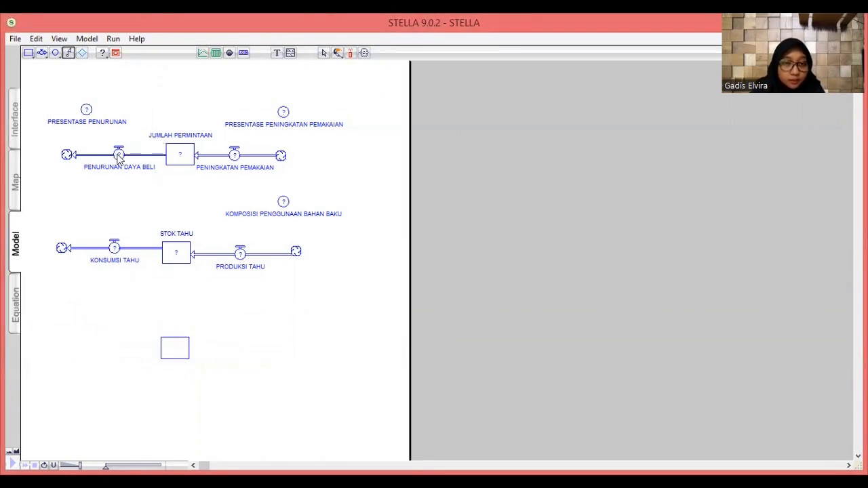
click(68, 56)
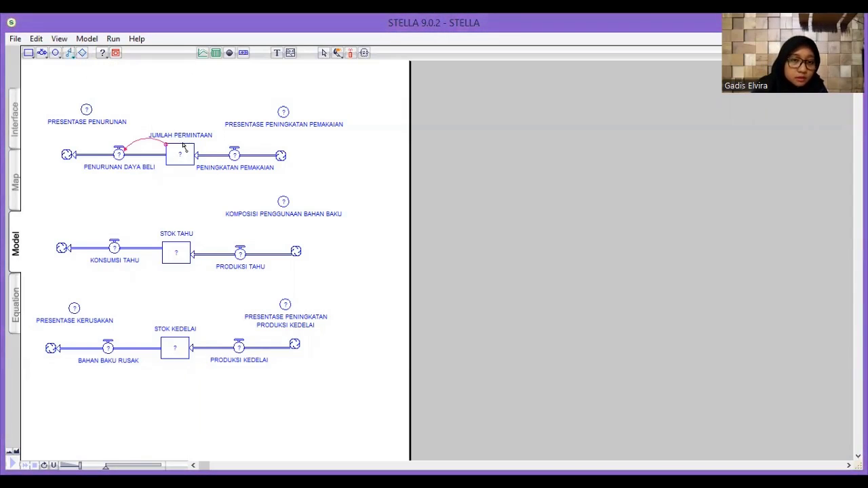
drag(184, 145, 234, 154)
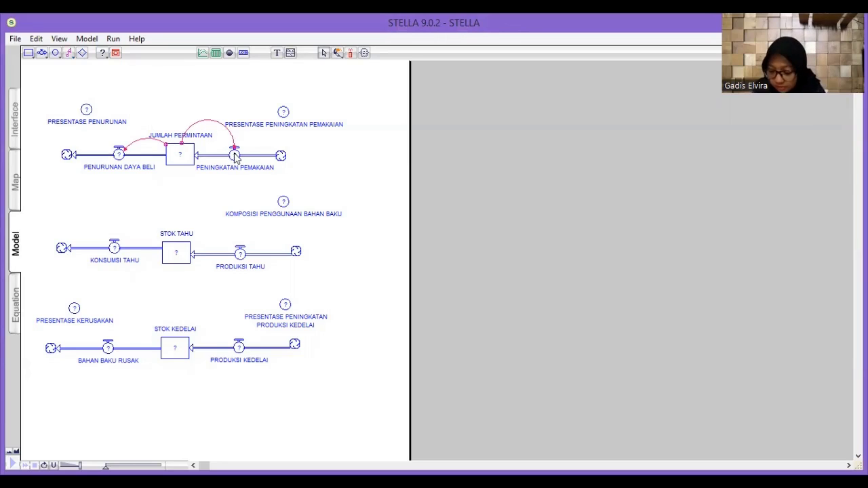
Step: Connect the PRESENTASE PENURUNAN converter to PENURUNAN DAYA BELI, and PRESENTASE PENINGKATAN PEMAKAIAN to PENINGKATAN PEMAKAIAN
click(68, 53)
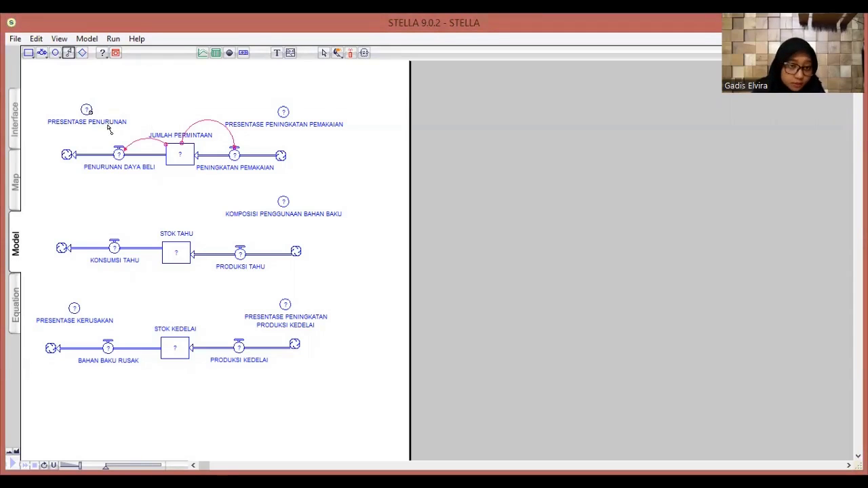
drag(87, 110, 119, 156)
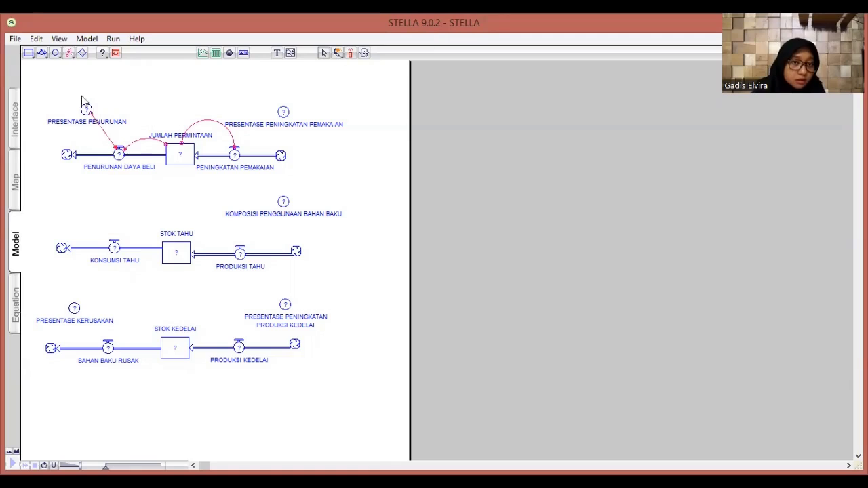
click(69, 55)
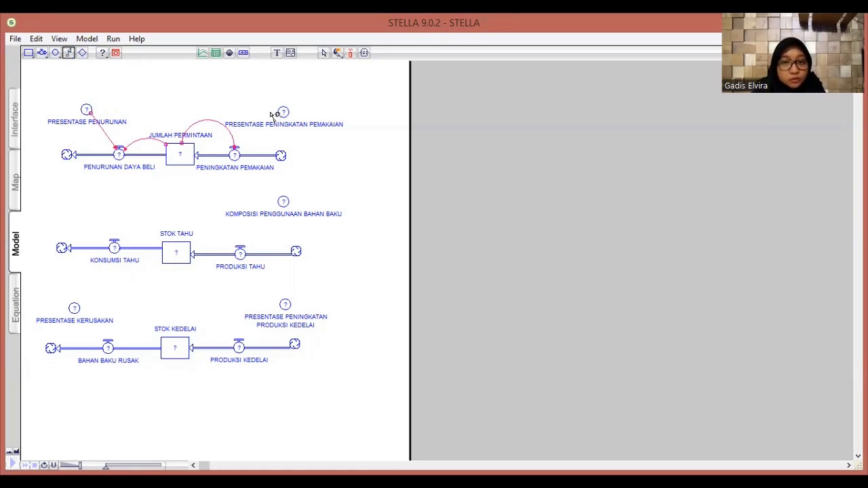
drag(278, 115, 239, 159)
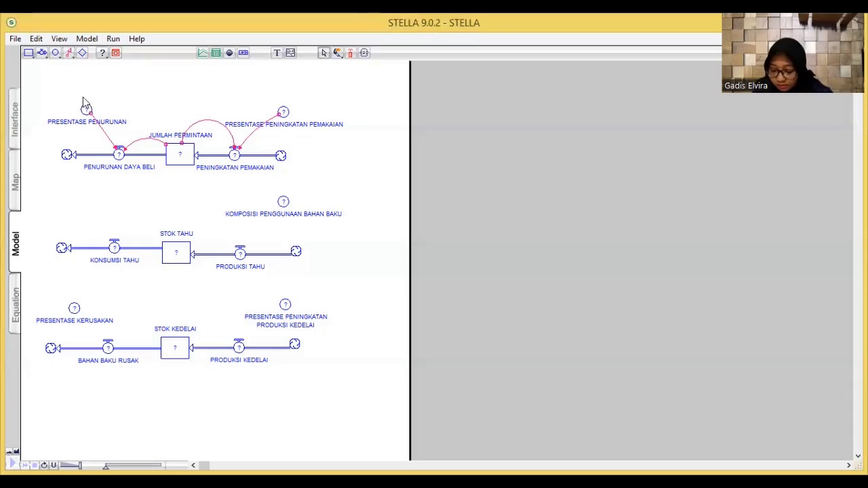
Step: Draw connectors from the JUMLAH PERMINTAAN and STOK TAHU stocks to the KONSUMSI TAHU outflow
click(69, 54)
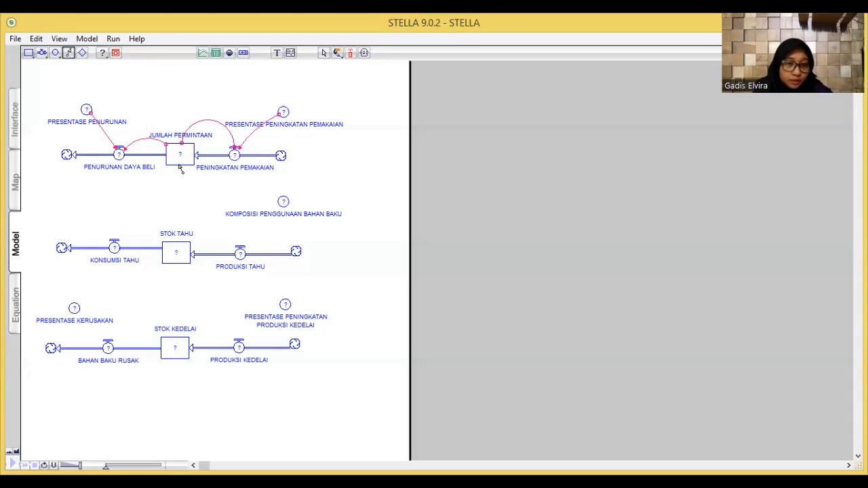
mouse_move(178, 163)
mouse_down()
mouse_move(122, 226)
mouse_move(121, 248)
mouse_up()
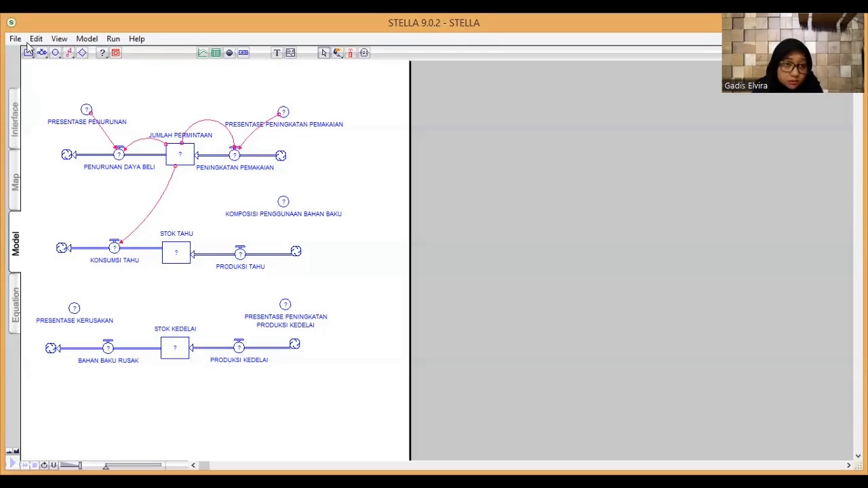
click(68, 52)
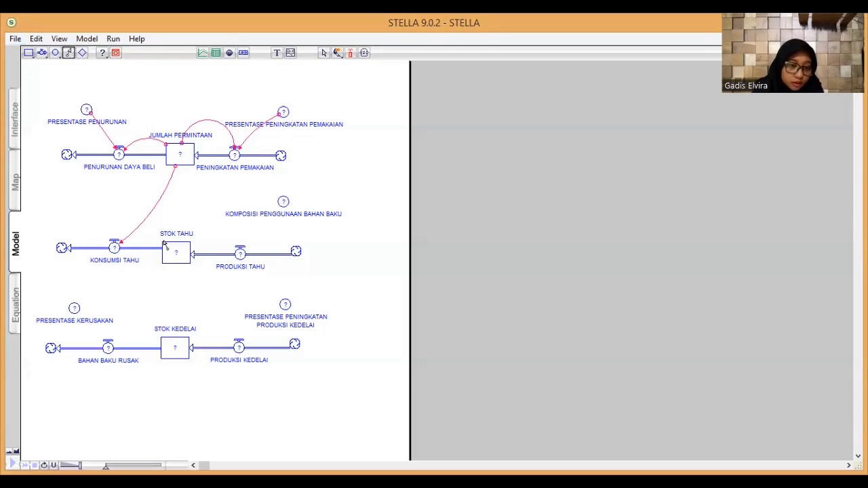
mouse_move(164, 242)
mouse_down()
mouse_move(145, 229)
mouse_move(121, 248)
mouse_up()
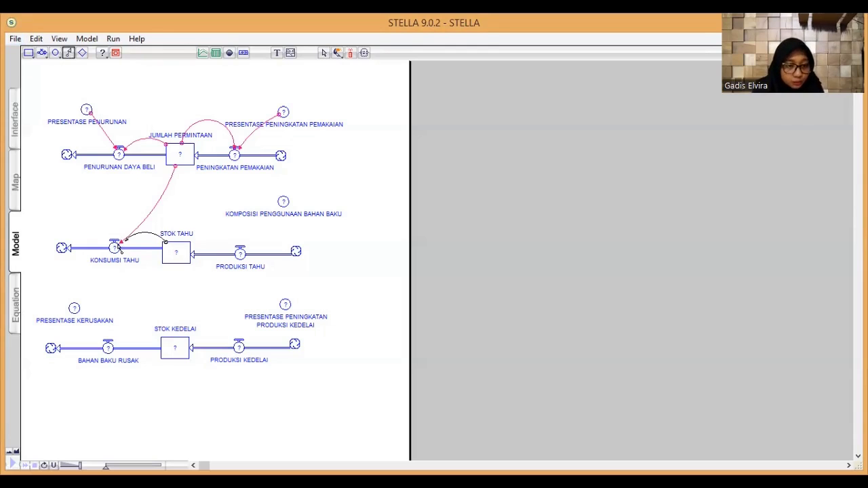
Step: Draw connectors from the KOMPOSISI PENGGUNAAN BAHAN BAKU converter and the STOK KEDELAI stock to the PRODUKSI TAHU inflow
click(68, 54)
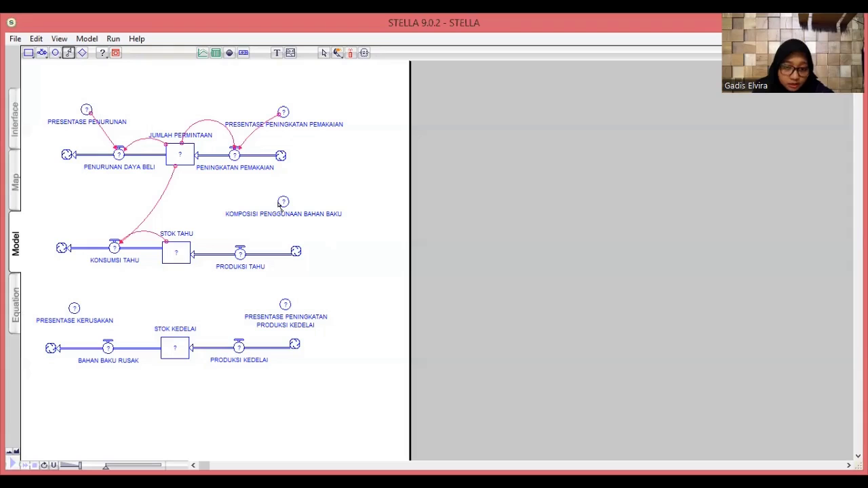
drag(278, 204, 246, 254)
click(69, 54)
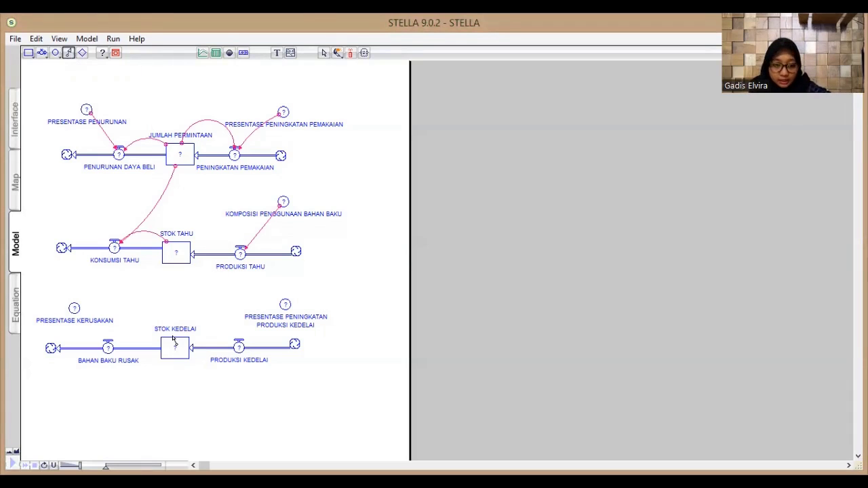
mouse_move(173, 340)
mouse_down()
mouse_move(237, 252)
mouse_move(238, 269)
mouse_up()
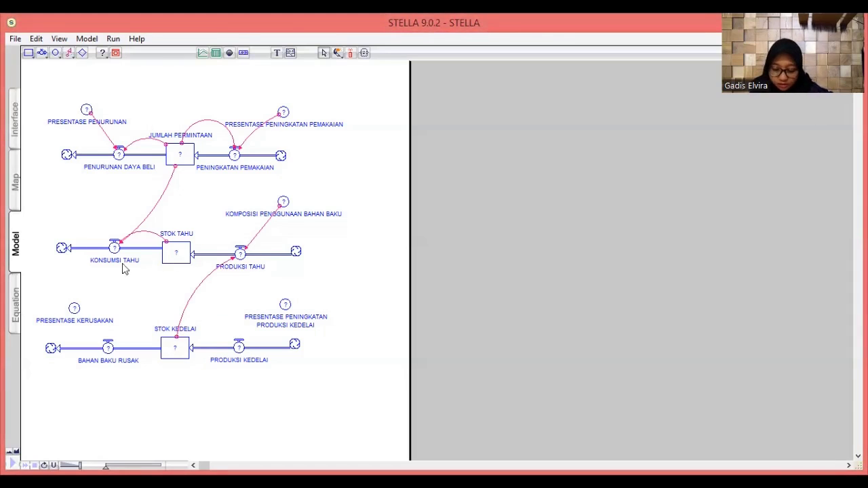
Step: Draw connectors from the PRESENTASE KERUSAKAN converter and the STOK KEDELAI stock to the BAHAN BAKU RUSAK outflow
click(69, 53)
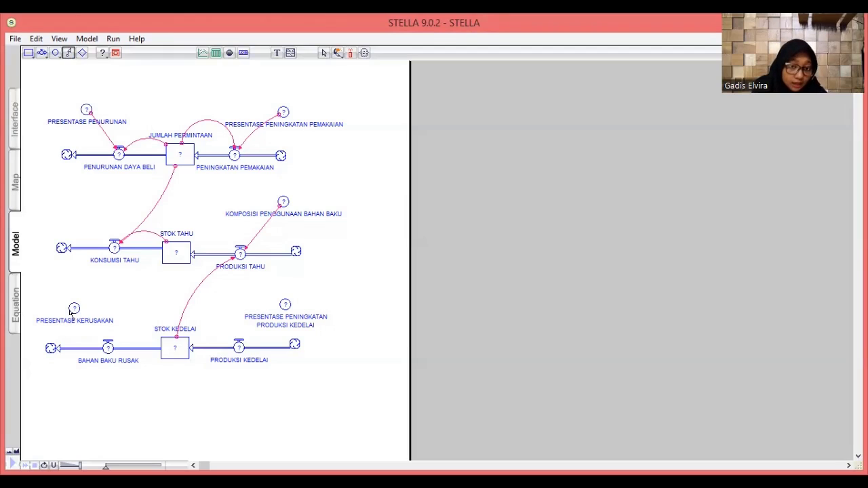
drag(71, 313, 112, 351)
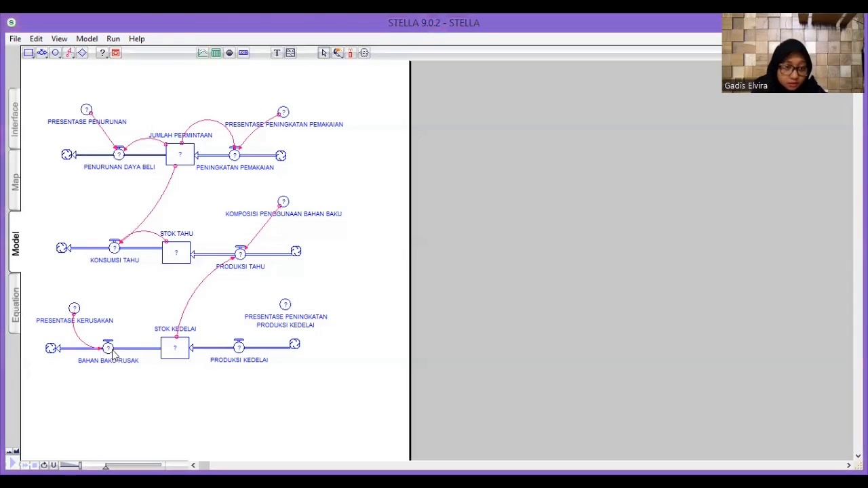
click(68, 53)
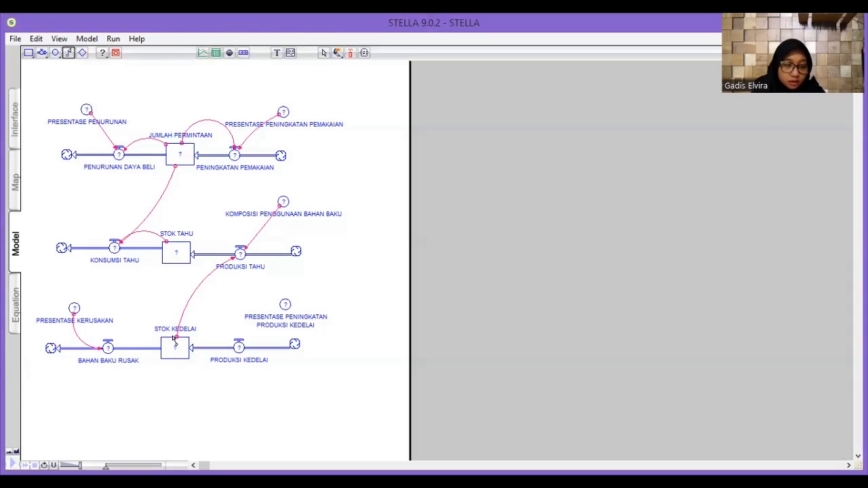
mouse_move(173, 339)
mouse_down()
mouse_move(167, 324)
mouse_move(143, 319)
mouse_move(111, 349)
mouse_up()
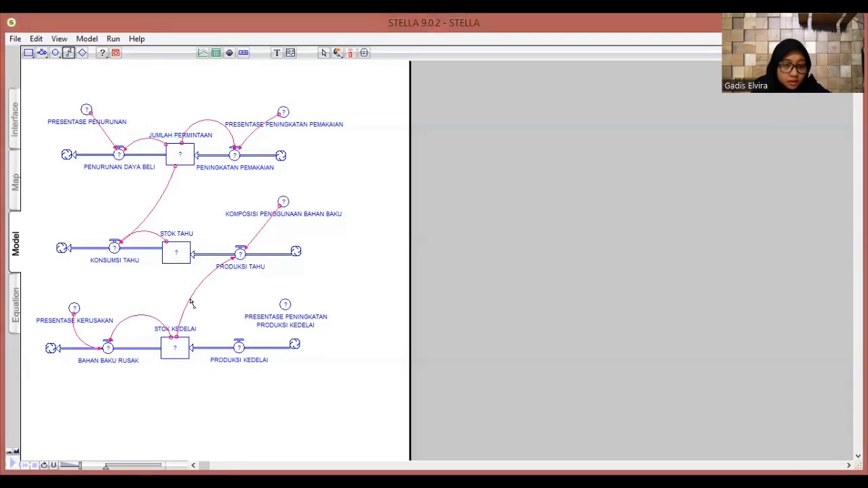
Step: Draw connectors from the STOK KEDELAI stock and the PRESENTASE PENINGKATAN PRODUKSI KEDELAI converter to the PRODUKSI KEDELAI inflow
drag(185, 341, 243, 349)
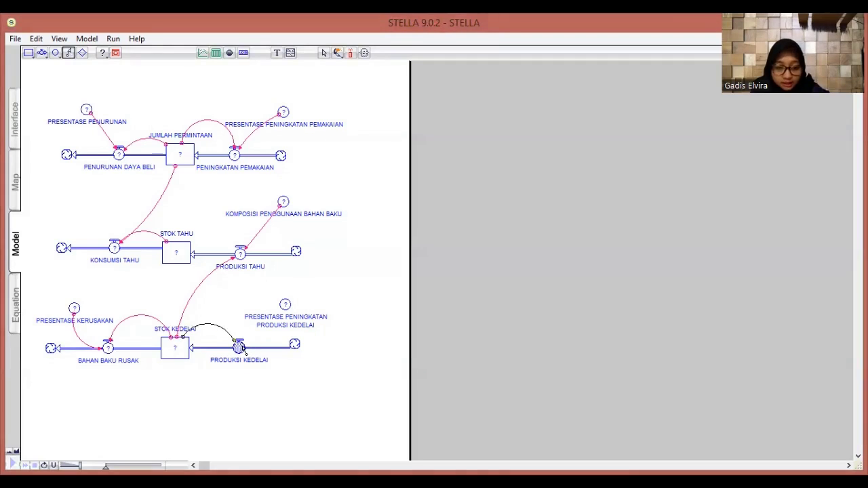
drag(242, 351, 239, 348)
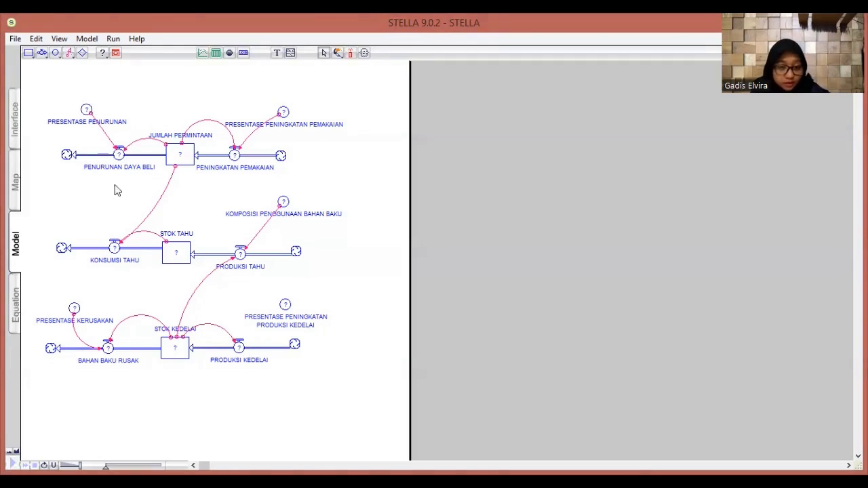
click(67, 53)
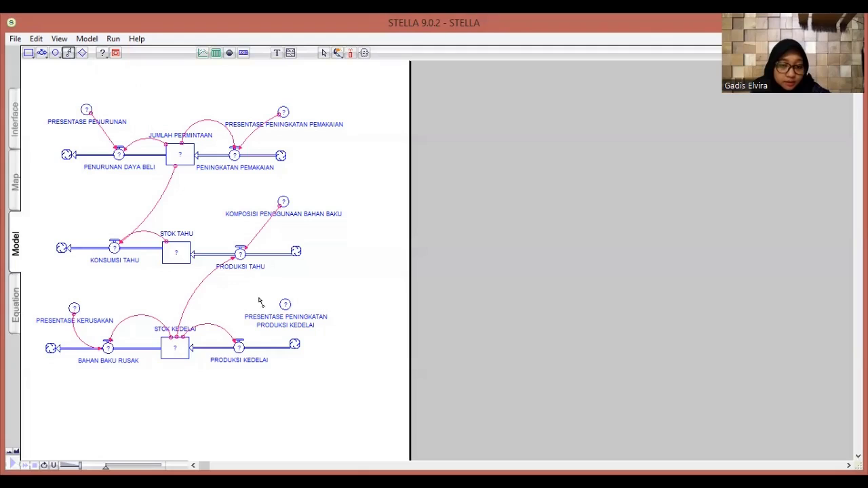
drag(280, 306, 245, 350)
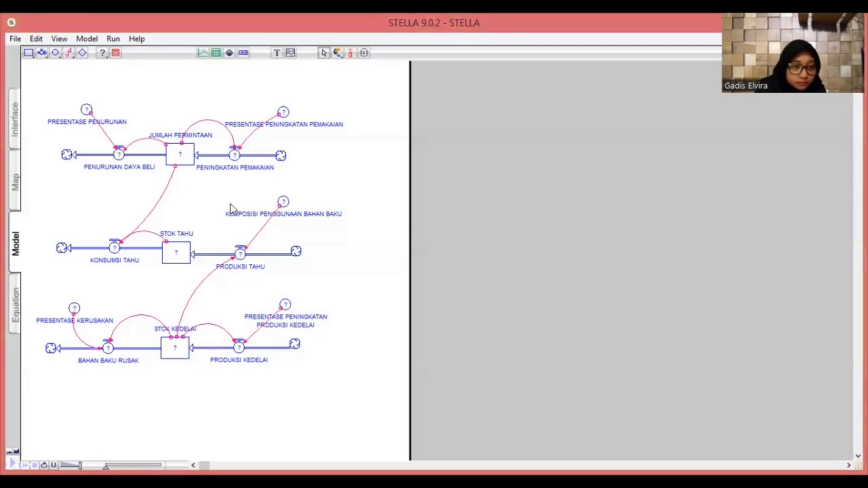
Step: Set the PRESENTASE PENURUNAN converter's equation to 0.03
click(88, 122)
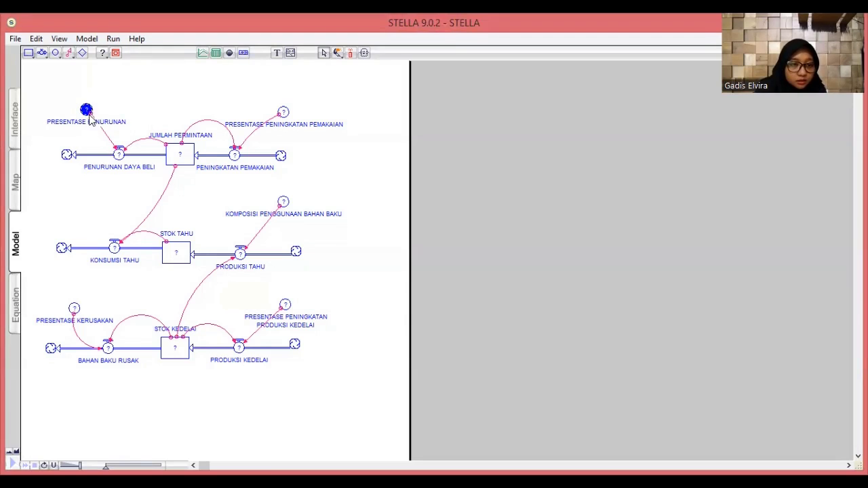
click(88, 116)
click(87, 111)
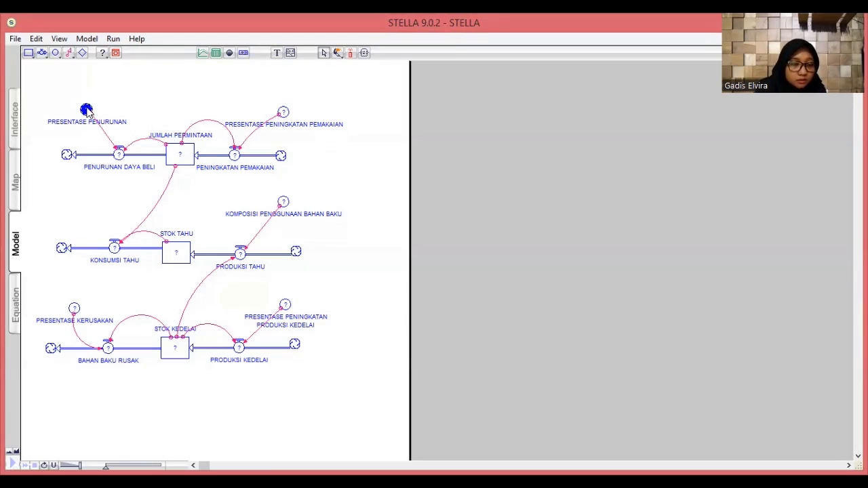
double_click(86, 111)
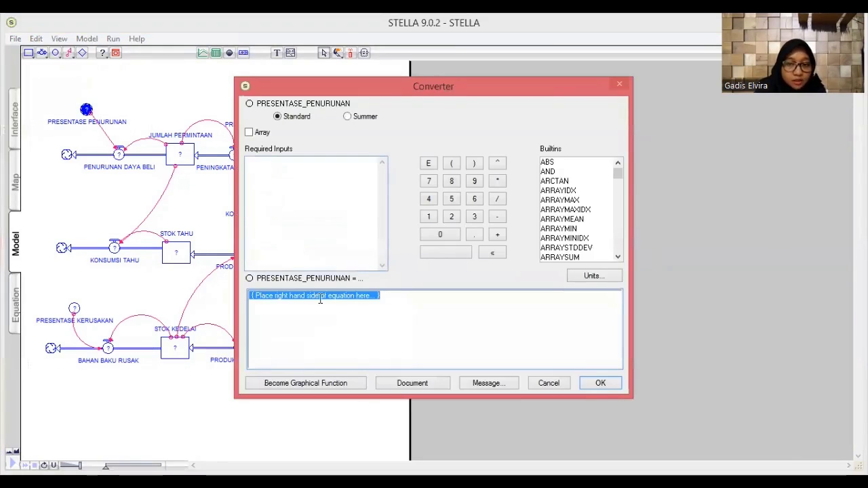
click(367, 308)
text(0)
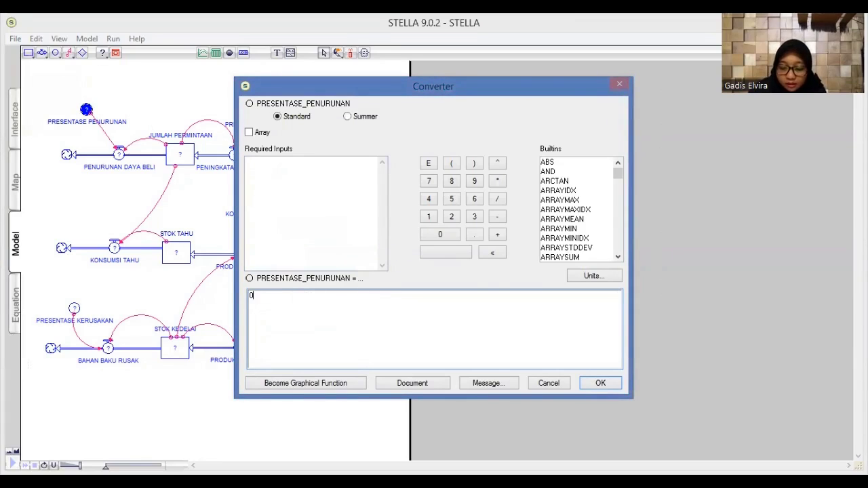
text(.03)
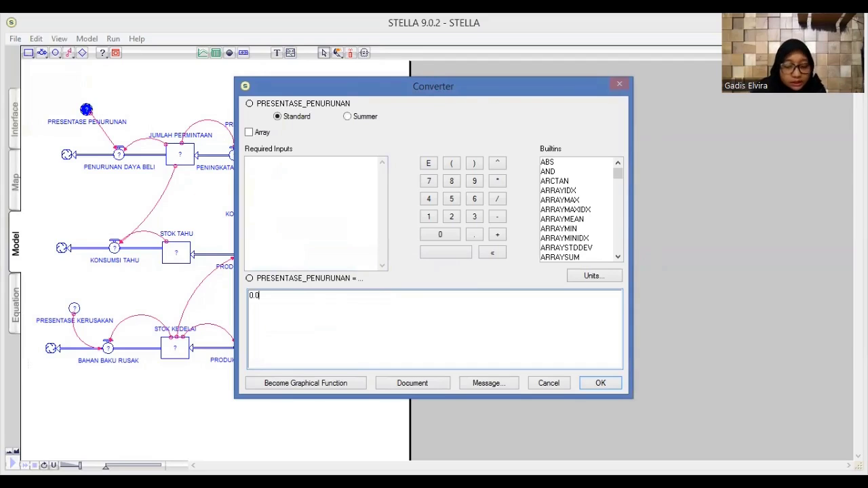
click(600, 383)
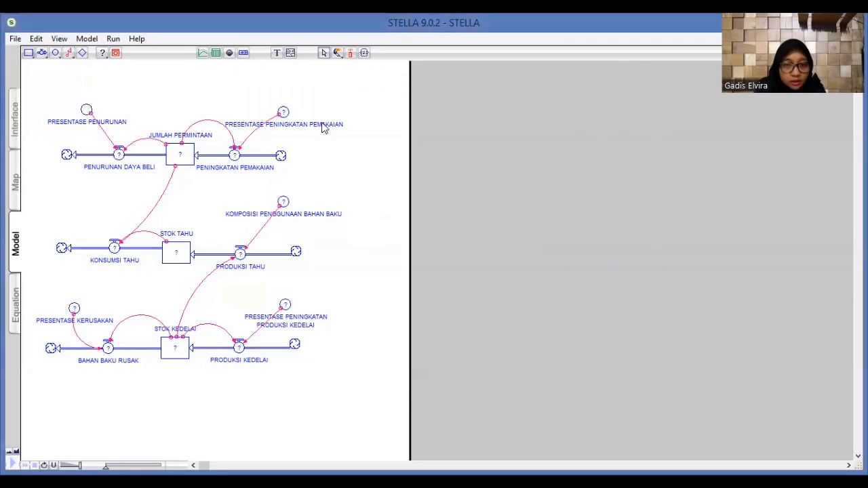
Step: Set the PRESENTASE PENINGKATAN PEMAKAIAN converter's equation to 0.07
double_click(283, 113)
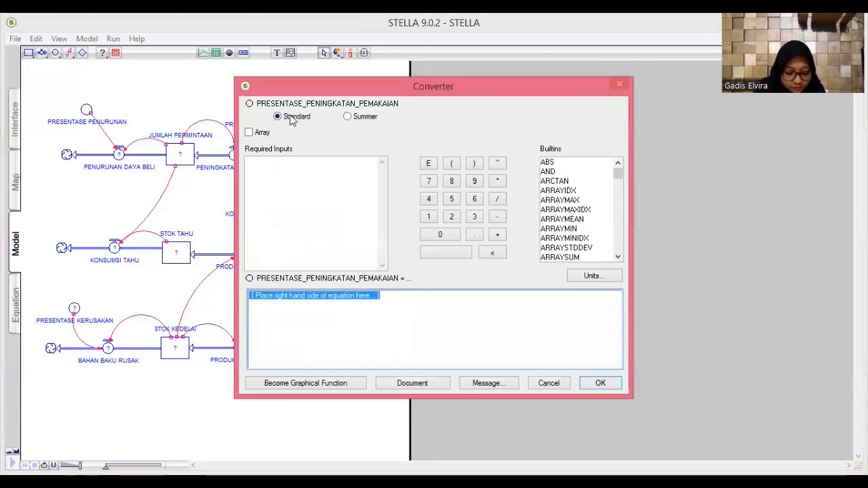
key(BackSpace)
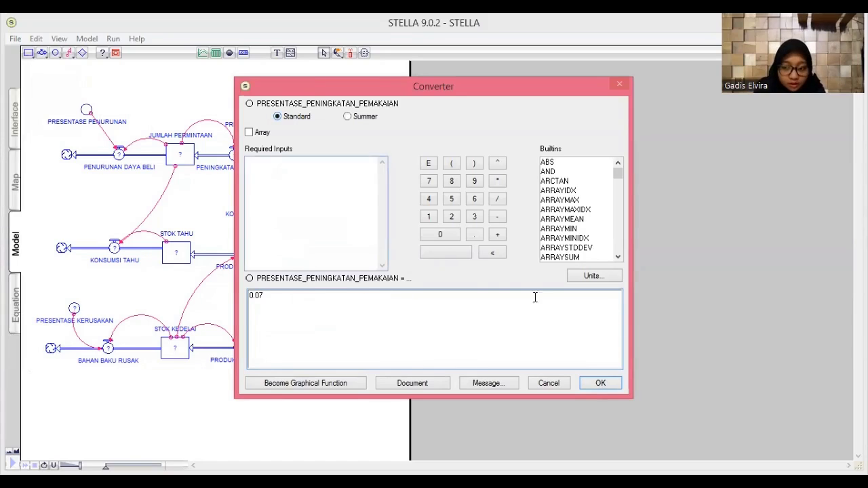
click(601, 383)
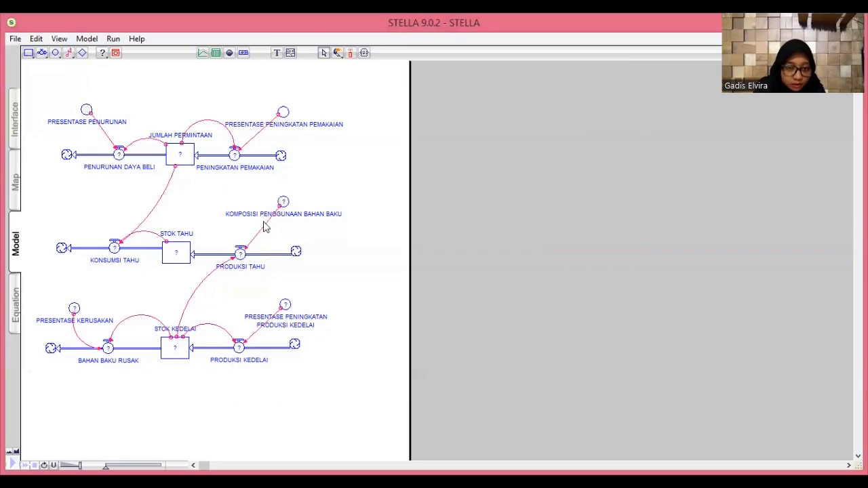
Step: Set the KOMPOSISI PENGGUNAAN BAHAN BAKU converter's equation to 1
click(283, 203)
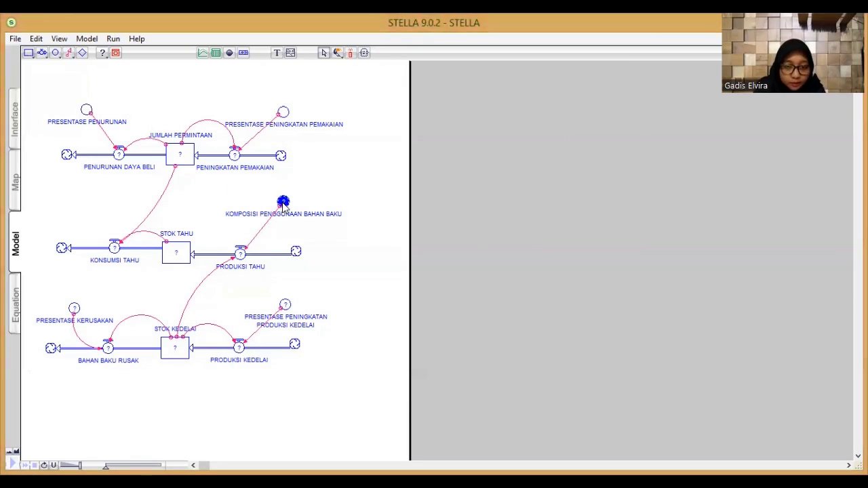
double_click(283, 203)
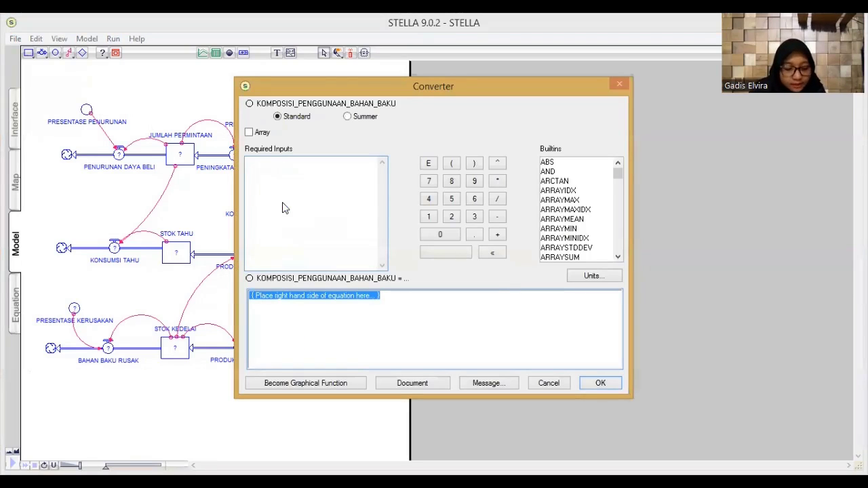
text(1)
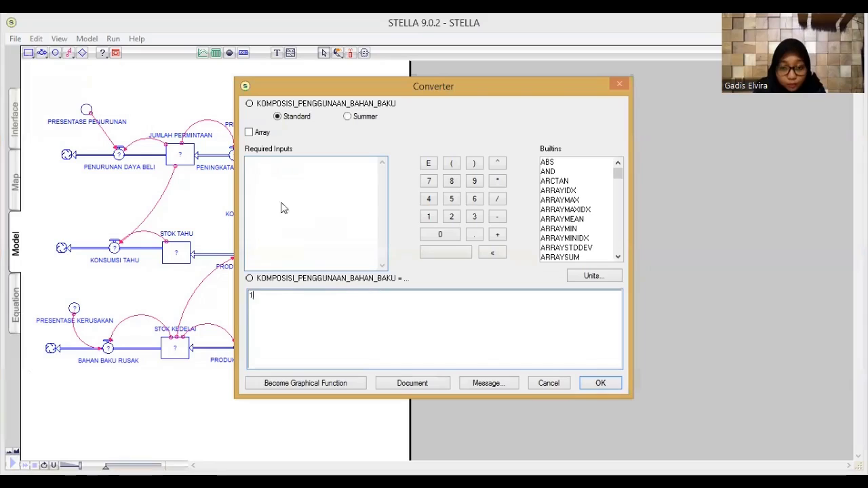
click(600, 383)
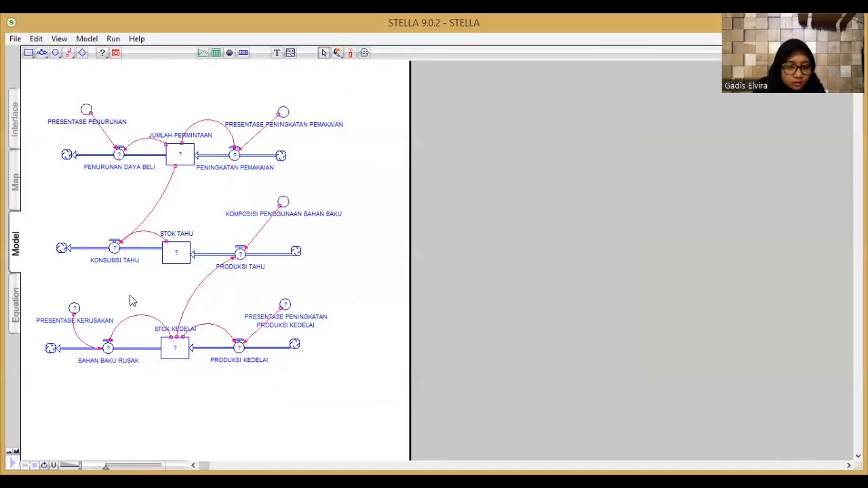
Step: Set the PRESENTASE PENINGKATAN PRODUKSI KEDELAI converter's equation to 0.3
click(285, 305)
double_click(286, 305)
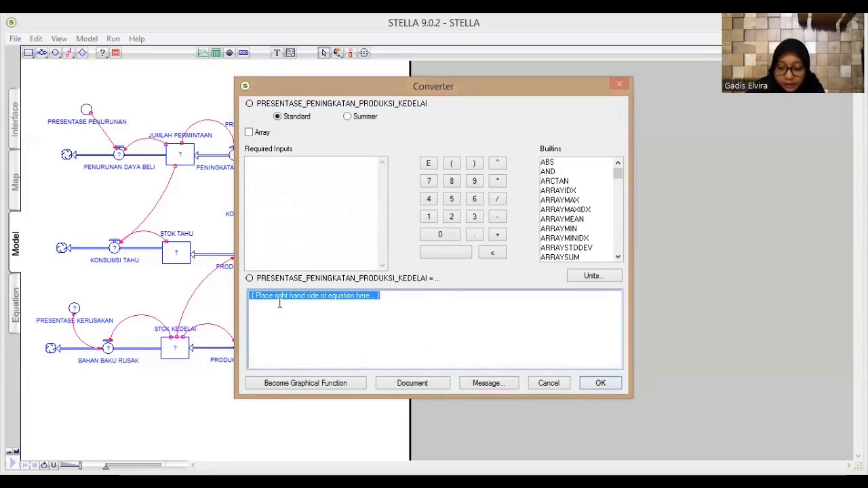
text(0.3)
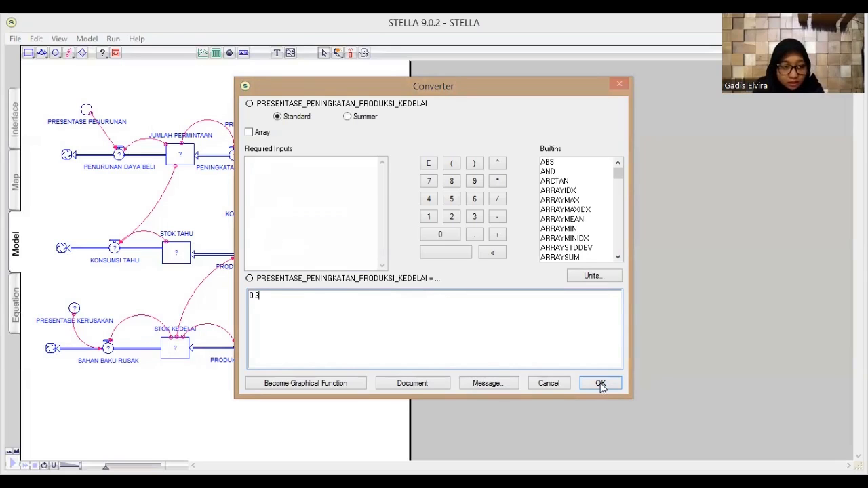
click(600, 383)
Step: Set the PRESENTASE KERUSAKAN converter's equation to 0.04
click(74, 310)
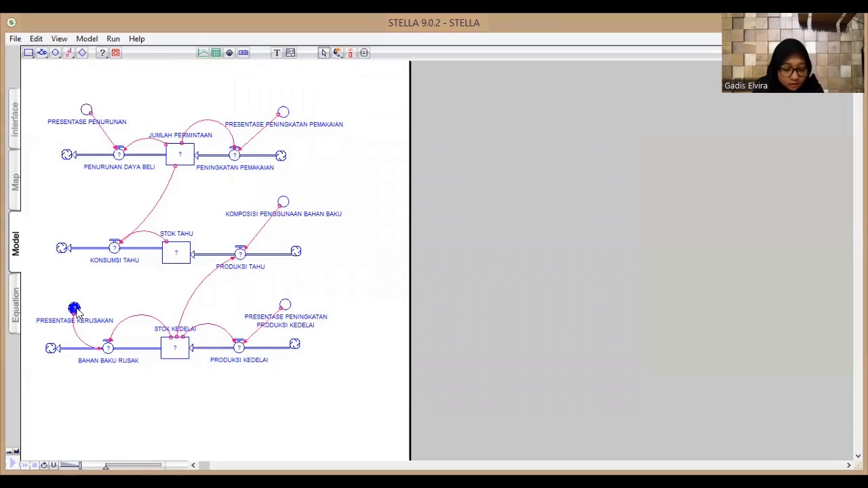
double_click(74, 310)
text(0)
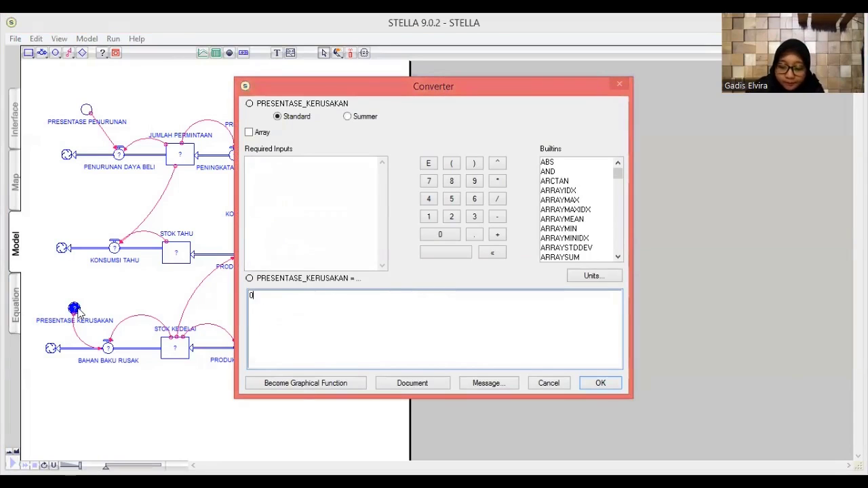
text(.04)
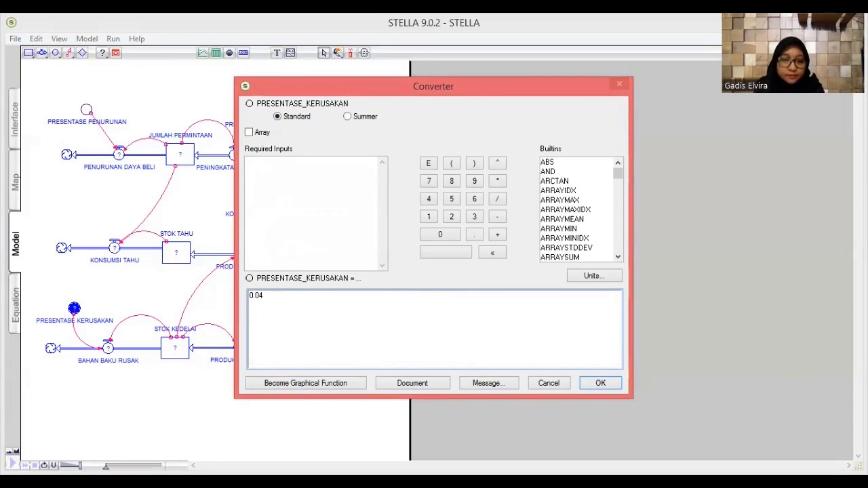
click(599, 384)
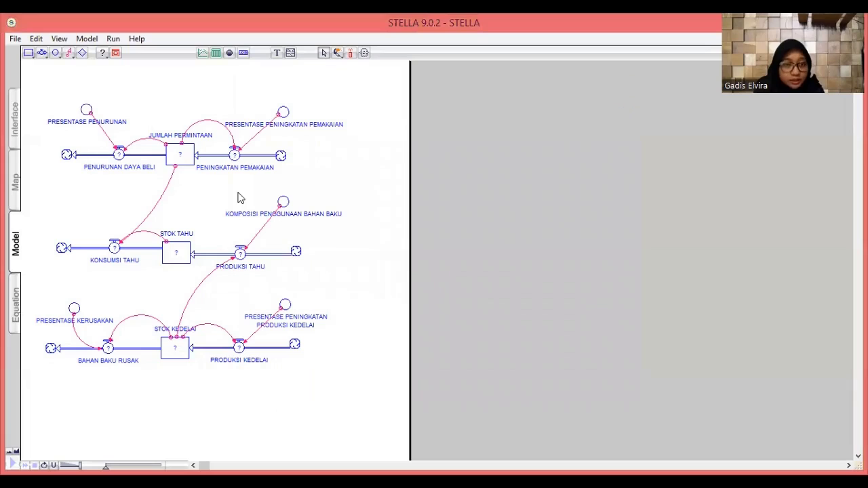
Step: Define the PENURUNAN DAYA BELI flow as PRESENTASE_PENURUNAN*JUMLAH_PERMINTAAN
double_click(136, 163)
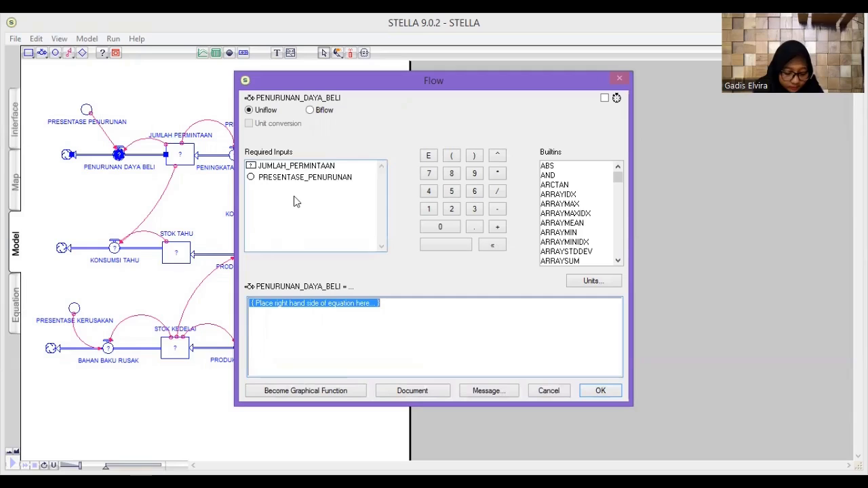
click(345, 178)
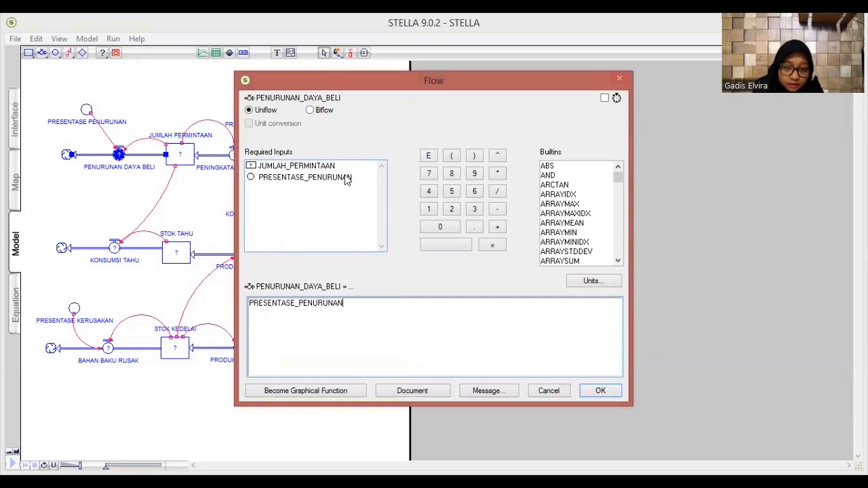
click(495, 174)
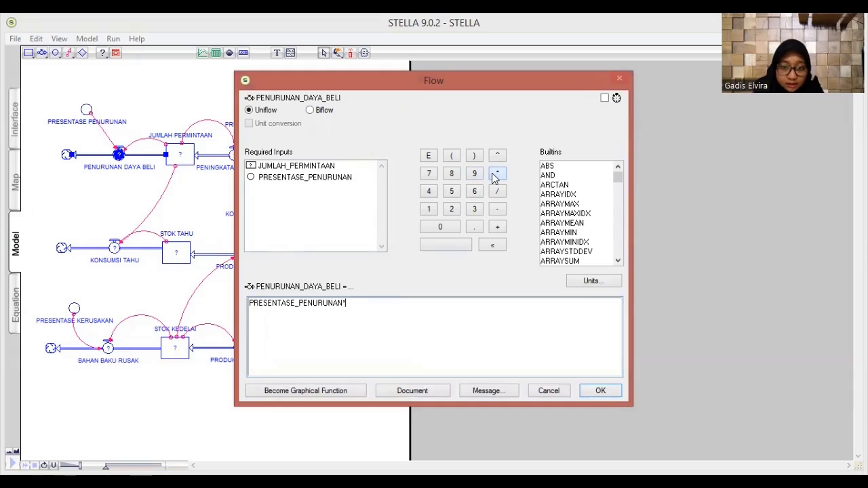
click(318, 166)
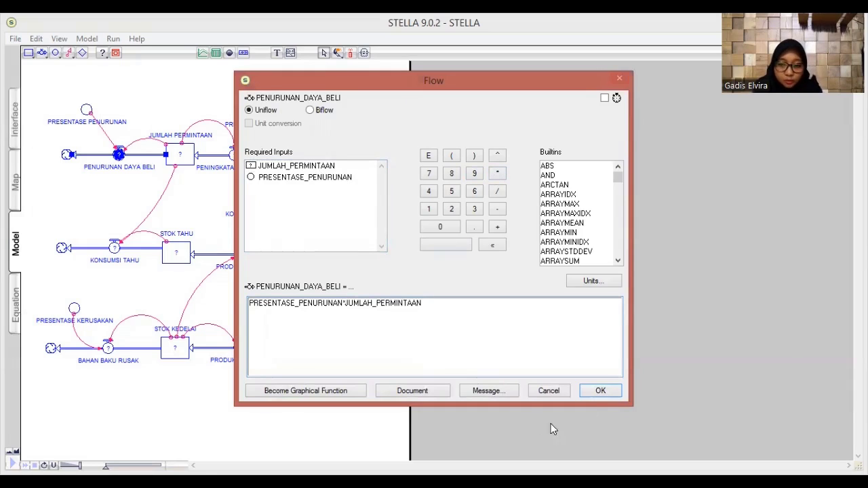
click(600, 391)
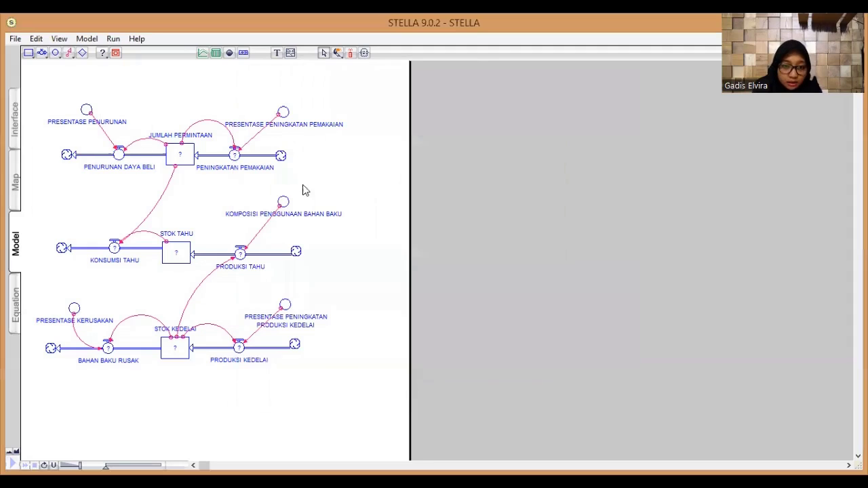
Step: Define the PENINGKATAN PEMAKAIAN flow as PRESENTASE_PENINGKATAN_PEMAKAIAN*JUMLAH_PERMINTAAN
double_click(235, 156)
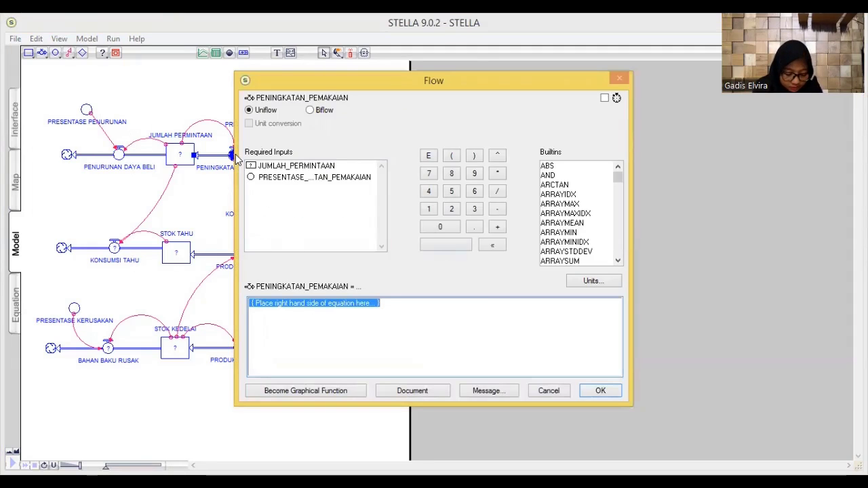
click(330, 179)
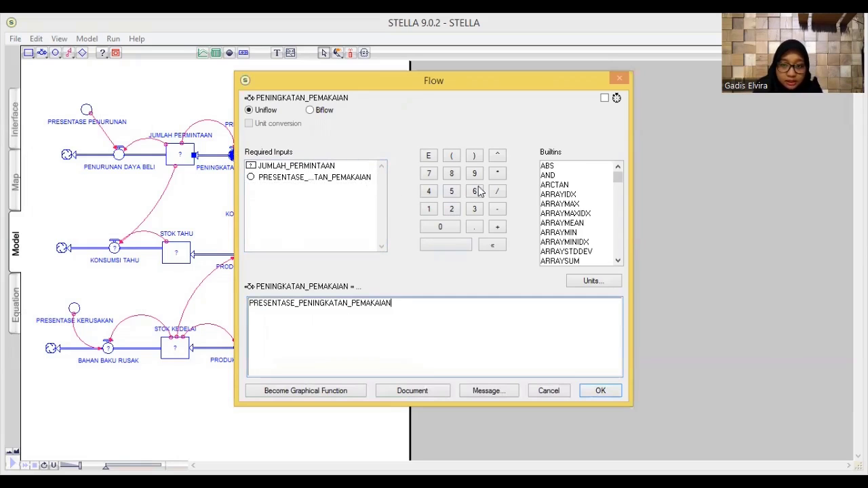
click(497, 173)
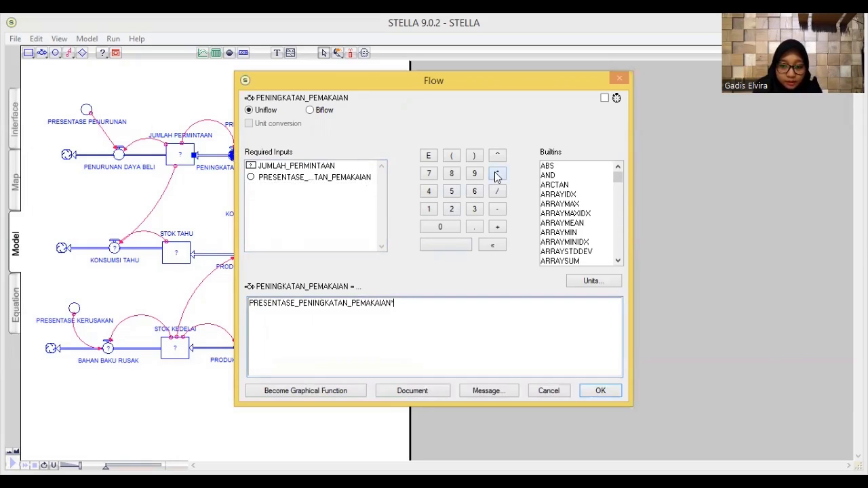
click(303, 171)
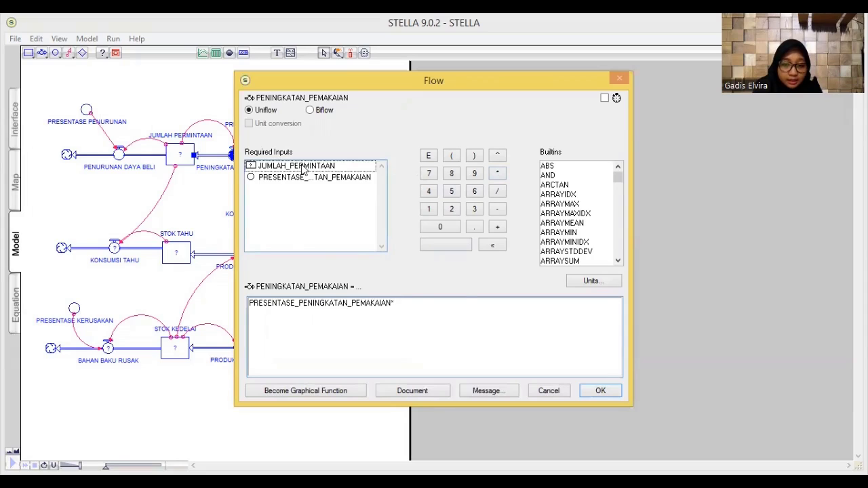
click(600, 391)
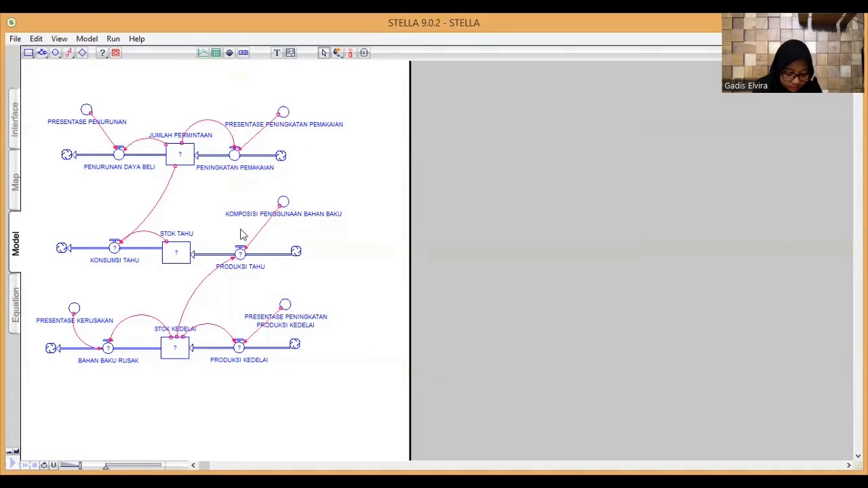
Step: Define the KONSUMSI TAHU flow as STOK_TAHU-JUMLAH_PERMINTAAN
click(115, 248)
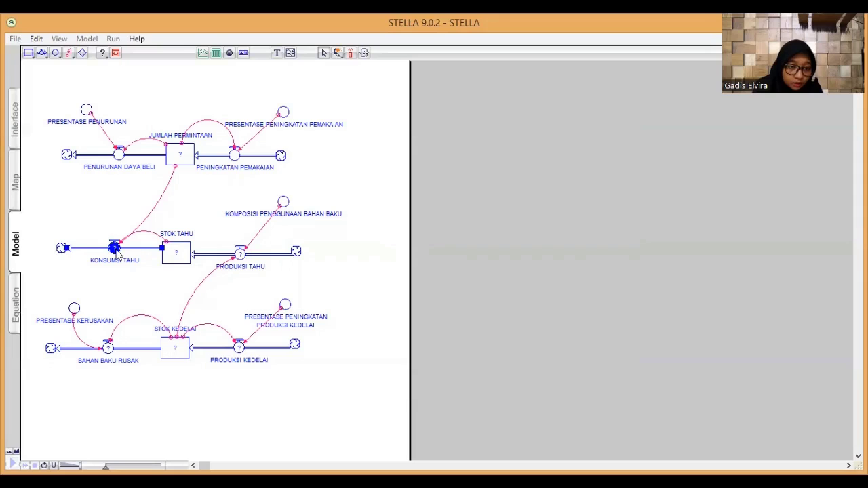
double_click(138, 260)
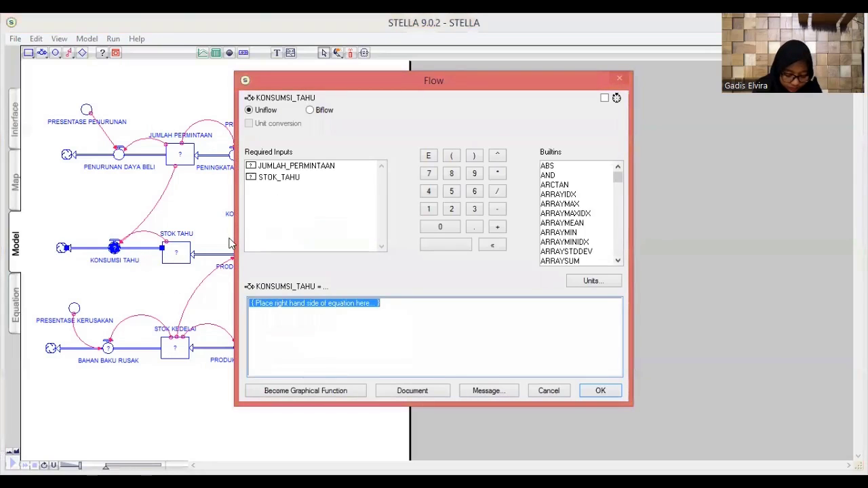
click(293, 180)
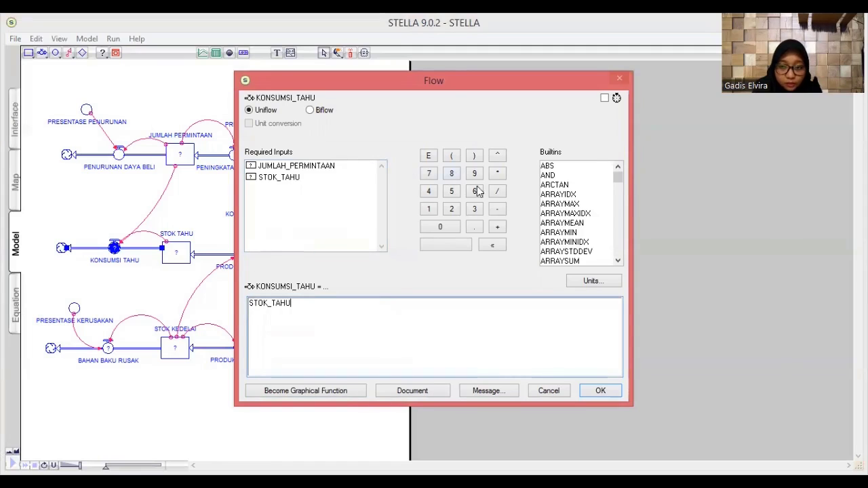
click(496, 210)
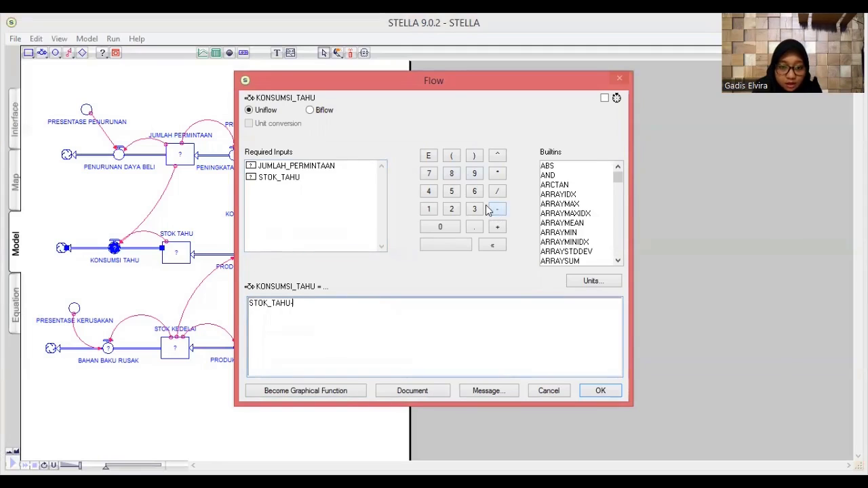
click(323, 169)
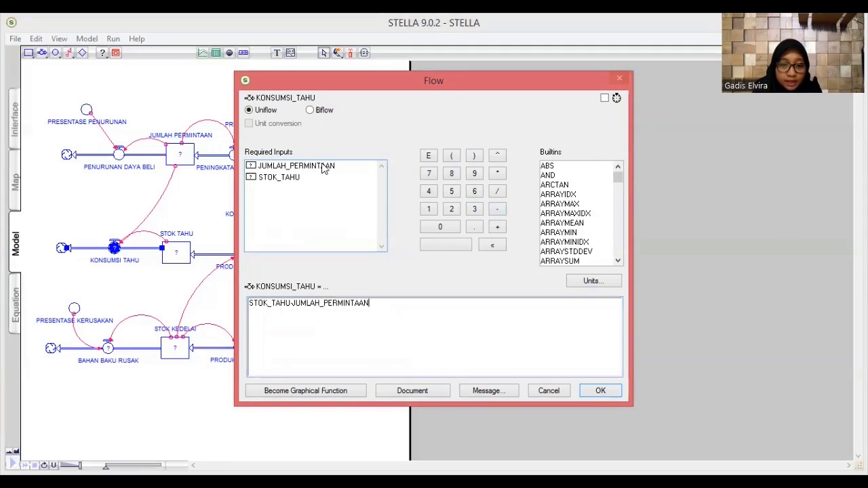
click(600, 392)
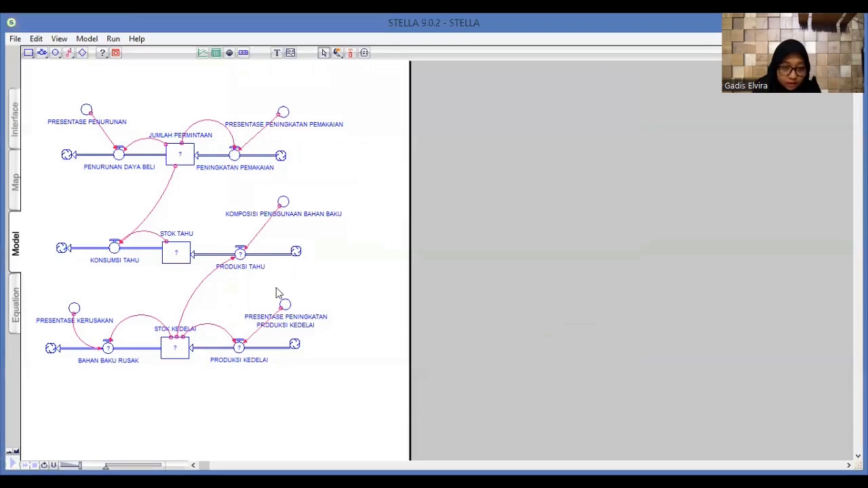
Step: Define the PRODUKSI TAHU flow as KOMPOSISI_PENGGUNAAN_BAHAN_BAKU*STOK_KEDELAI
click(241, 256)
double_click(240, 256)
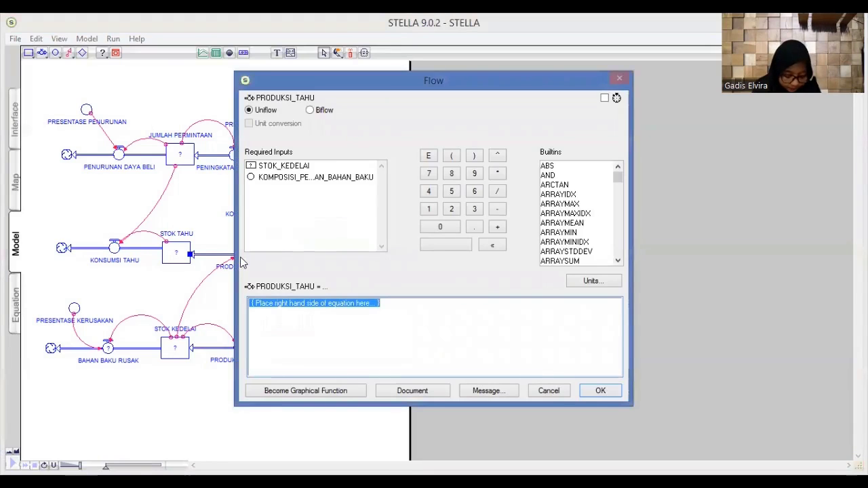
click(313, 180)
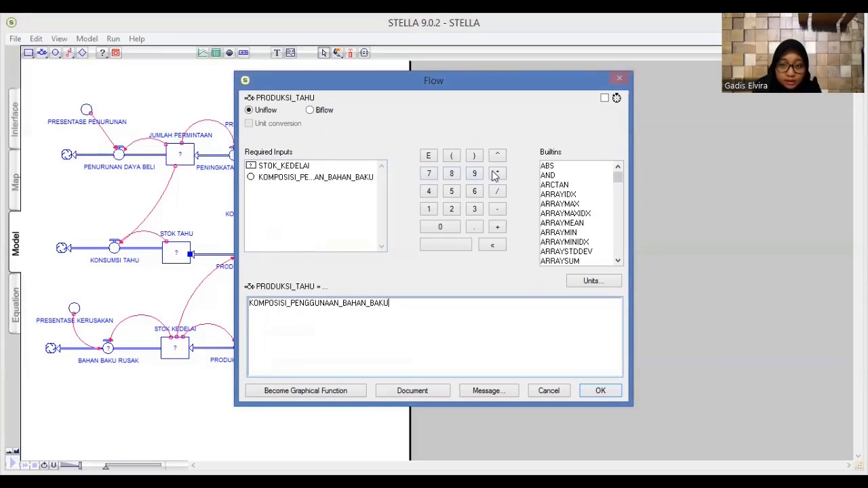
click(499, 175)
click(283, 169)
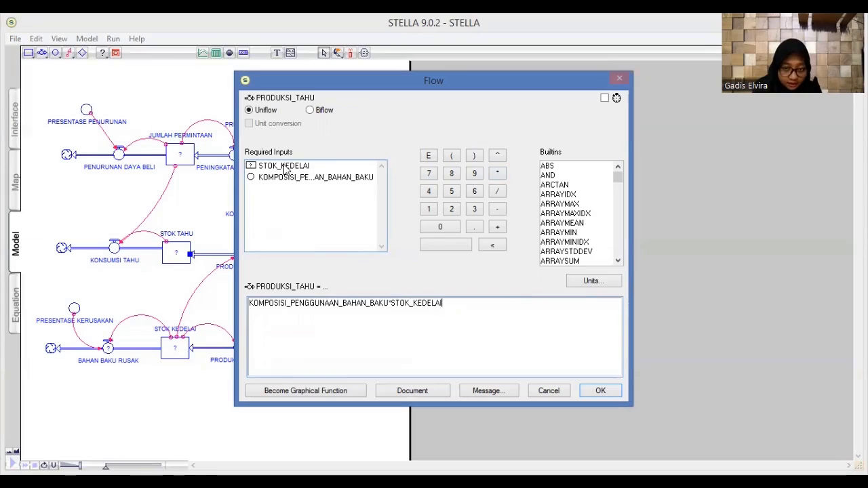
click(600, 392)
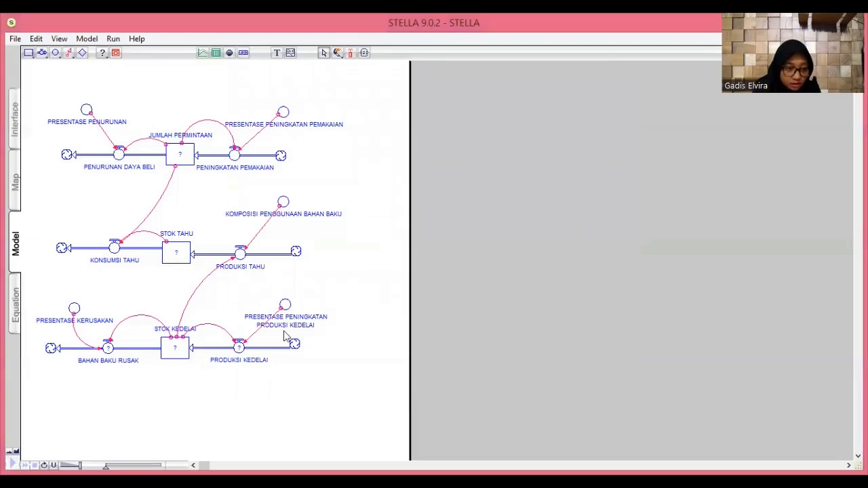
Step: Define the BAHAN BAKU RUSAK flow as PRESENTASE_KERUSAKAN*STOK_KEDELAI
click(107, 350)
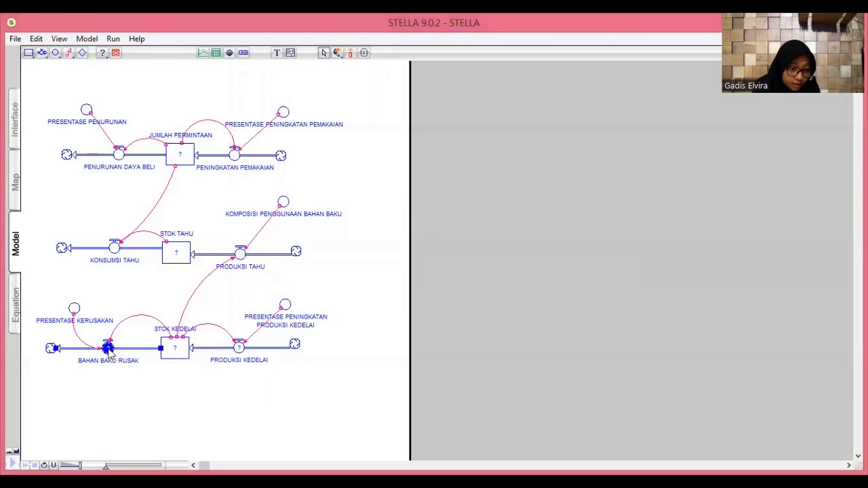
double_click(107, 349)
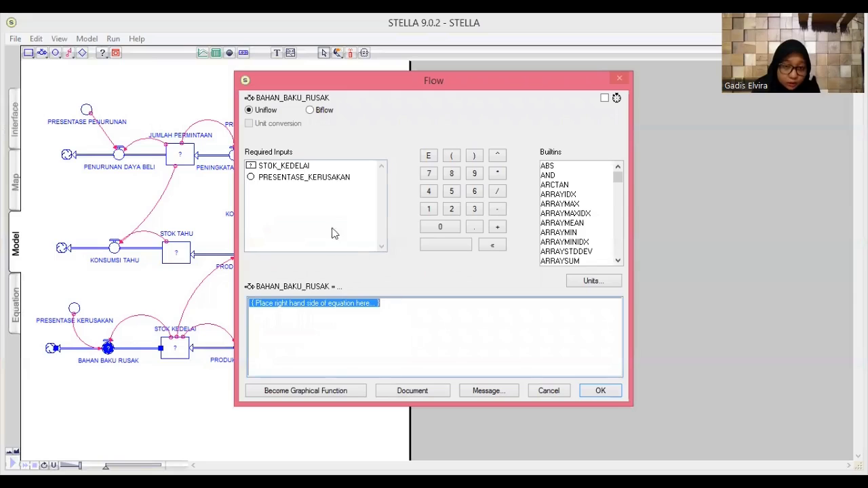
click(306, 178)
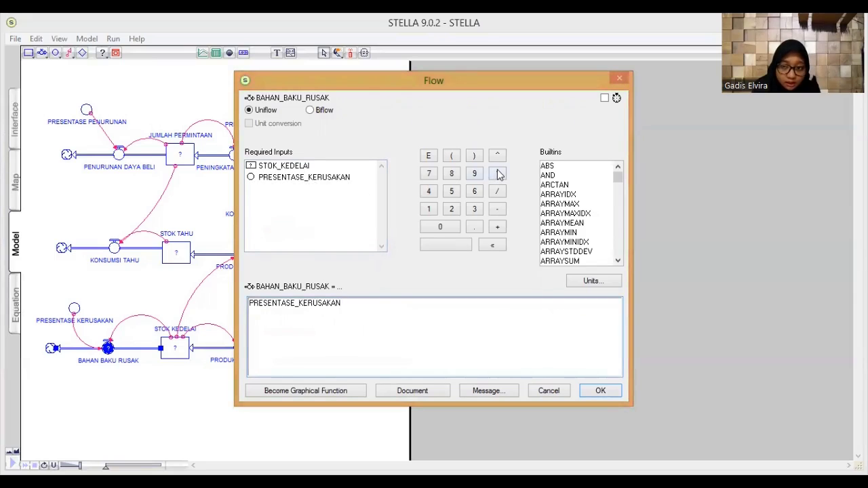
click(497, 172)
click(297, 168)
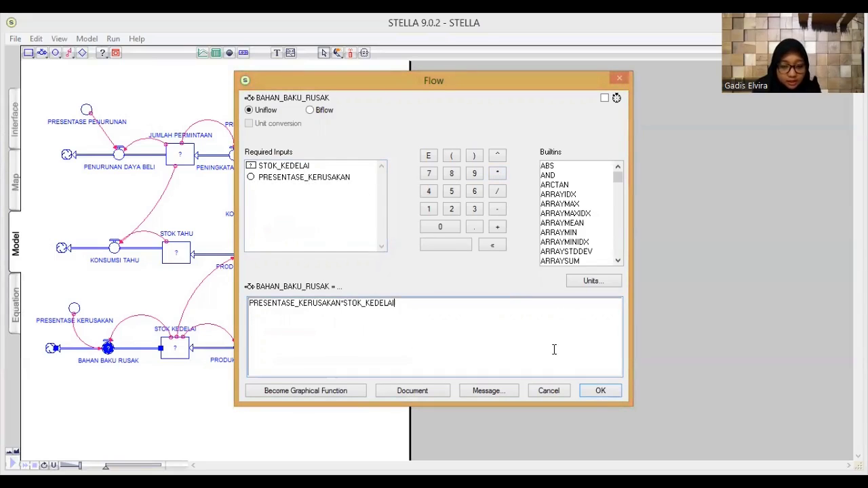
click(598, 393)
Step: Define the PRODUKSI KEDELAI flow as PRESENTASE_PENINGKATAN_PRODUKSI_KEDELAI*STOK_KEDELAI
double_click(240, 348)
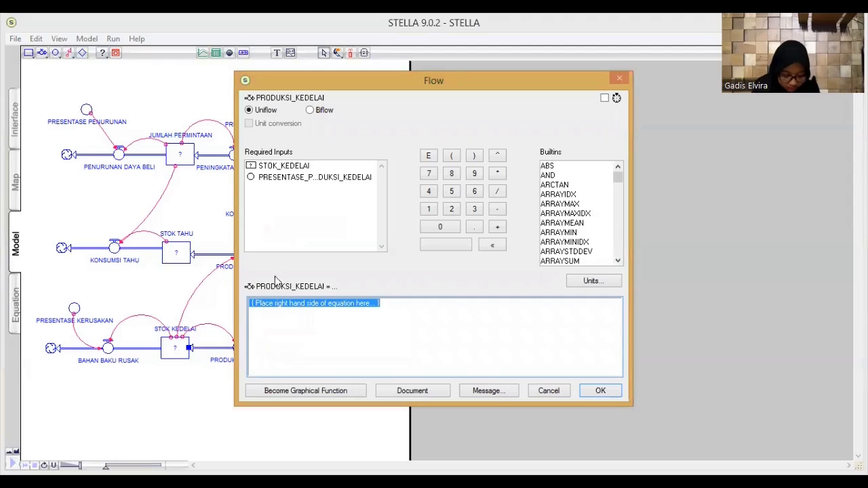
click(321, 179)
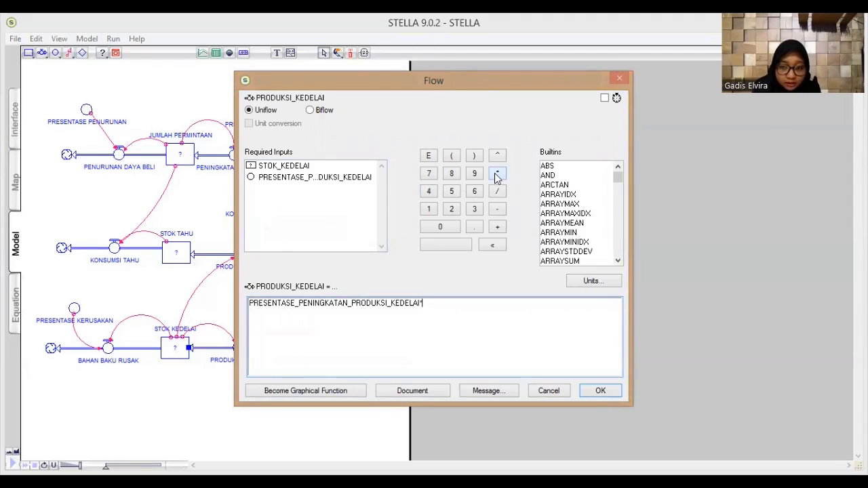
click(284, 169)
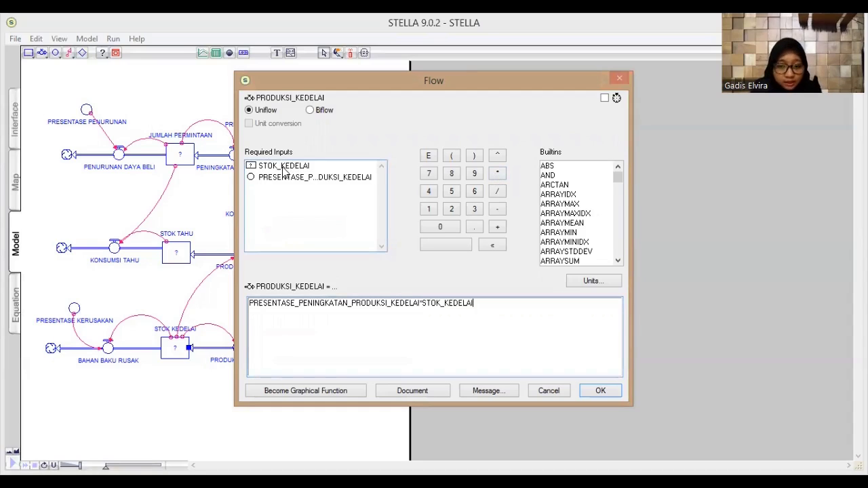
click(616, 396)
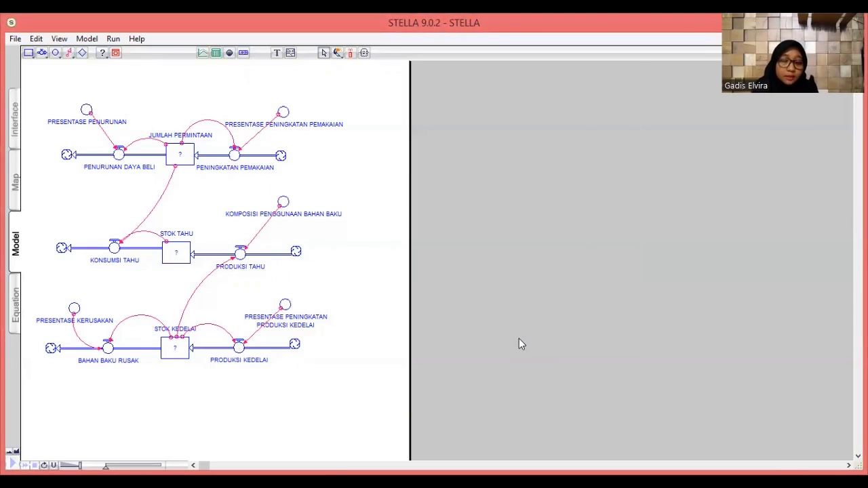
Step: Set the initial value of the JUMLAH PERMINTAAN stock to 2068
double_click(180, 155)
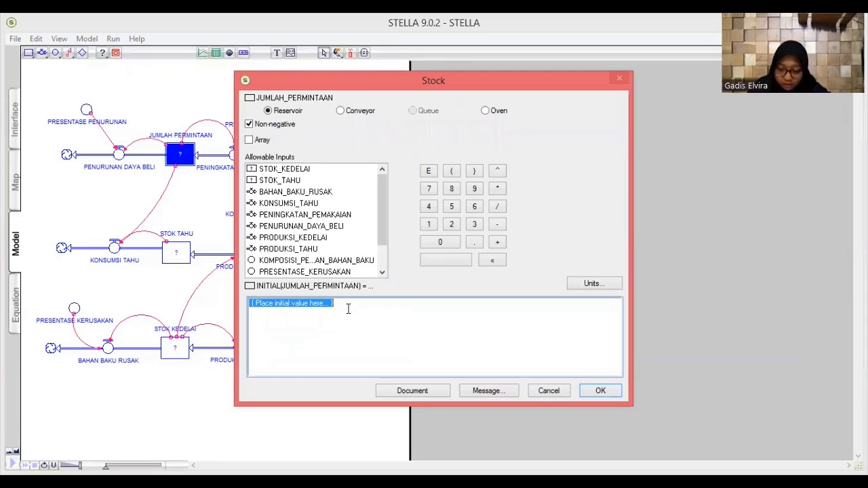
key(BackSpace)
text(2068)
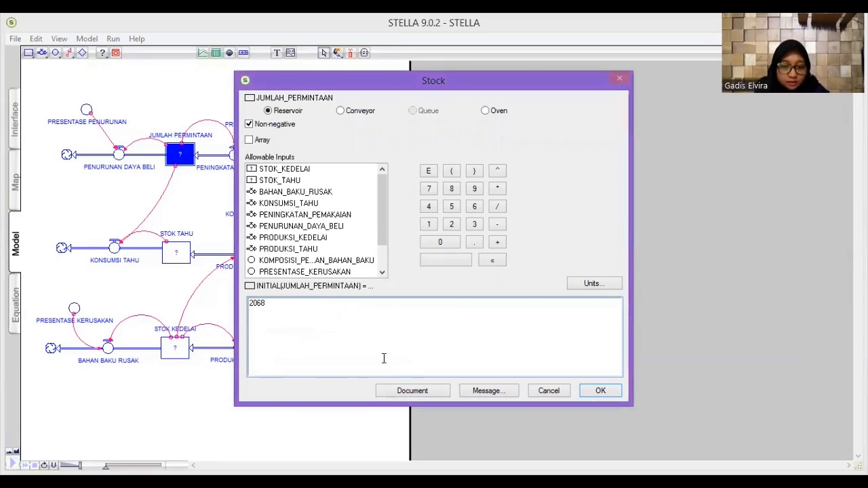
click(600, 391)
Step: Set the initial value of the STOK KEDELAI stock to 5068
double_click(178, 350)
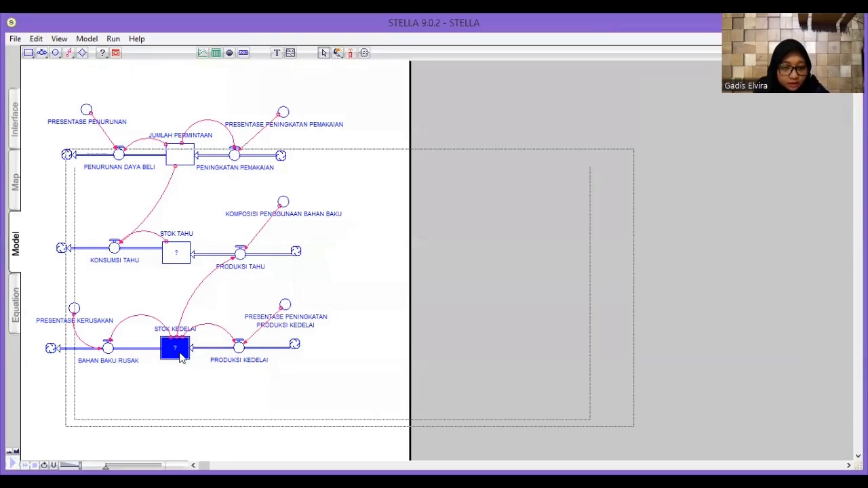
click(295, 352)
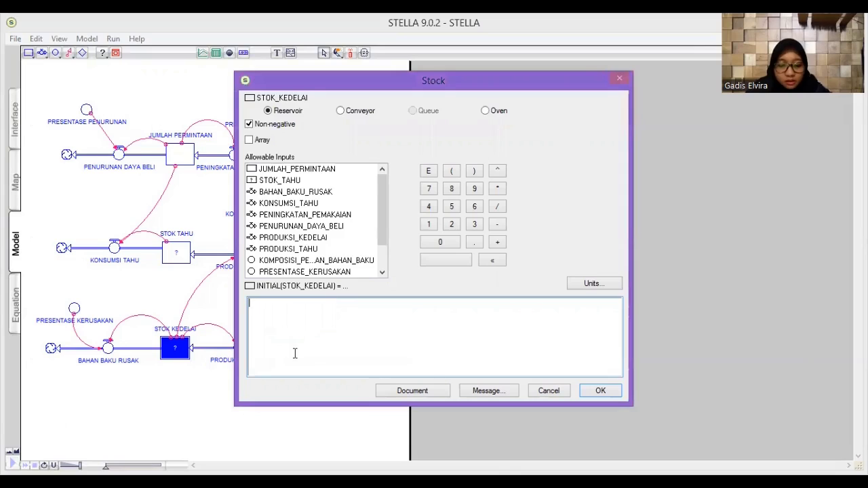
text(5068)
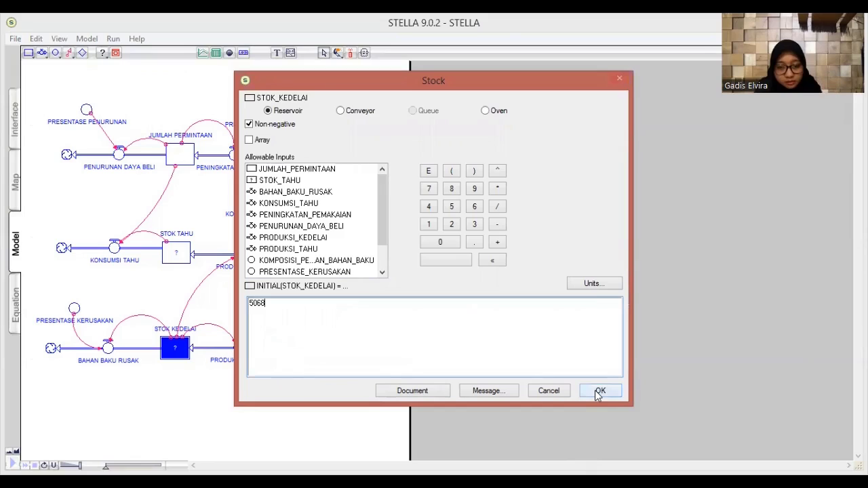
key(Return)
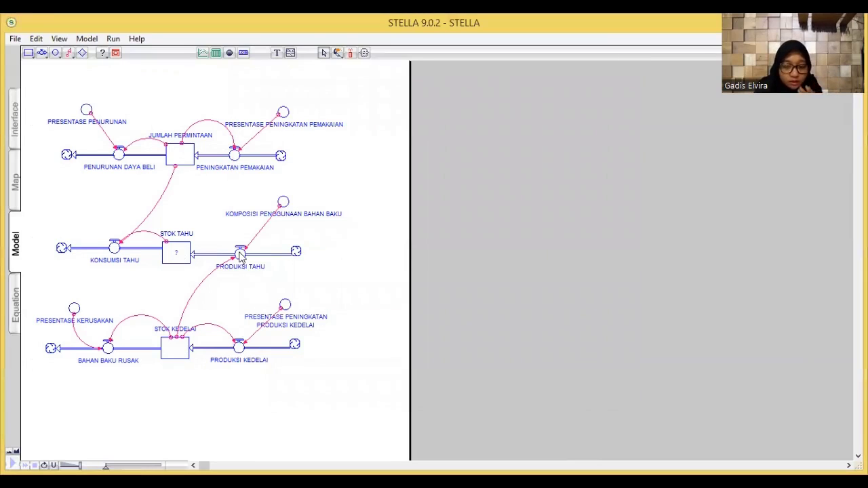
Step: Set the initial value of the STOK TAHU stock to PRODUKSI_TAHU
double_click(176, 253)
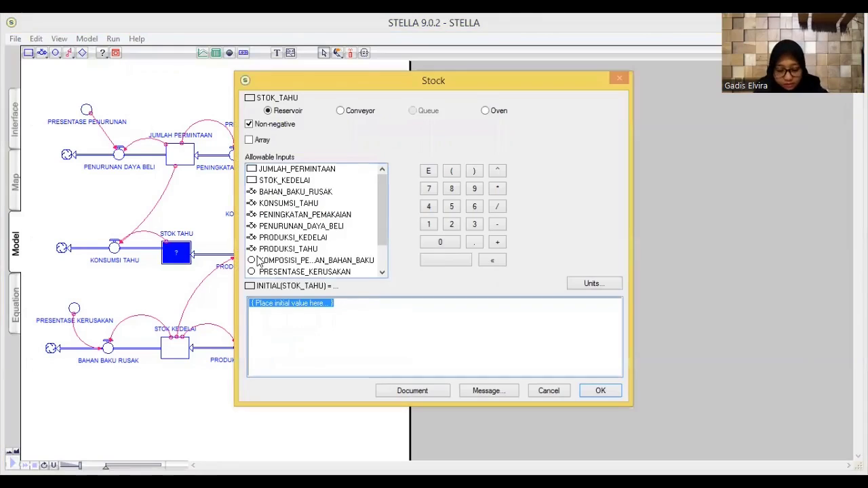
click(313, 250)
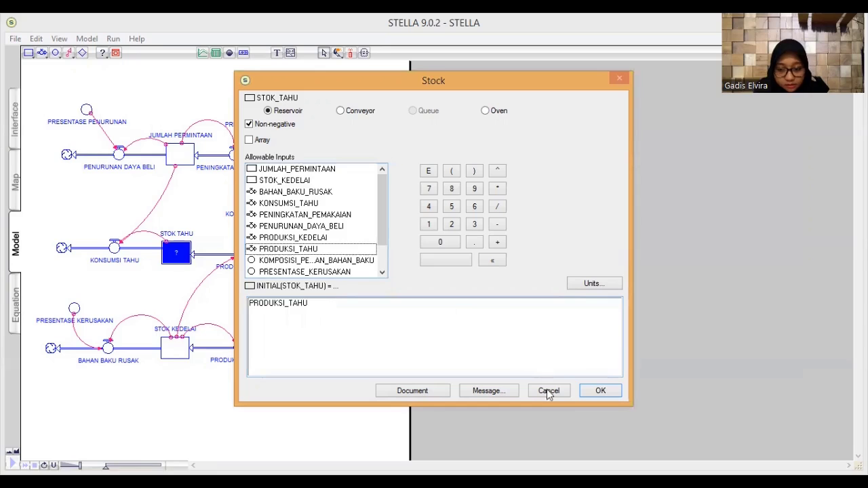
click(599, 392)
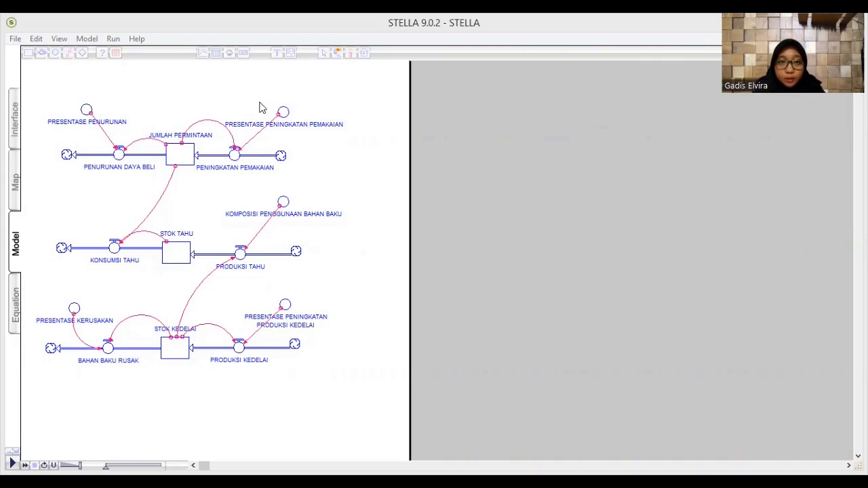
Step: Add a graph pad to the empty area beside the tofu stock-and-flow diagram
click(206, 83)
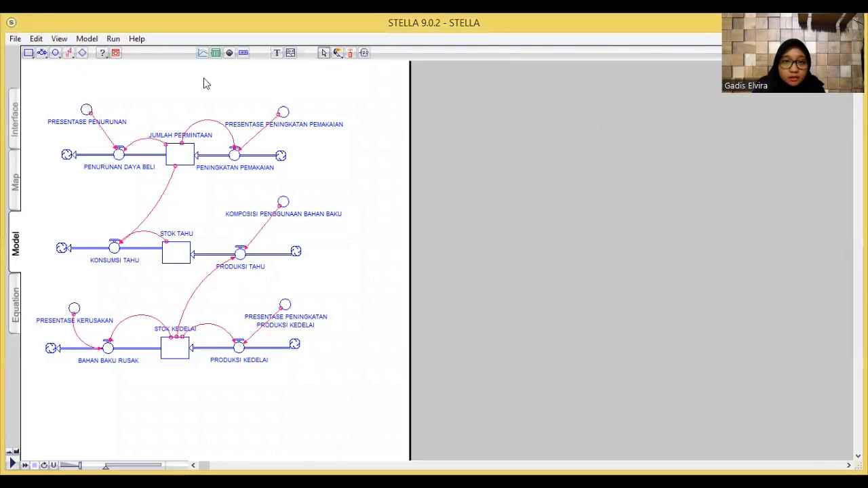
click(202, 53)
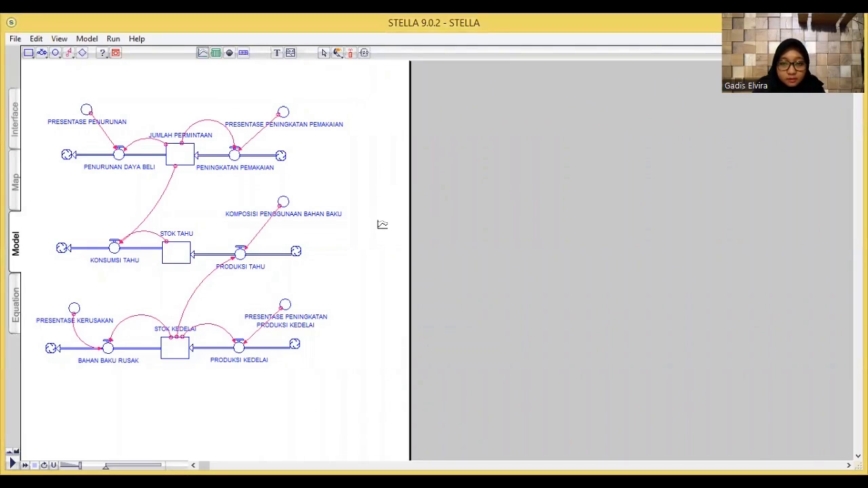
click(382, 224)
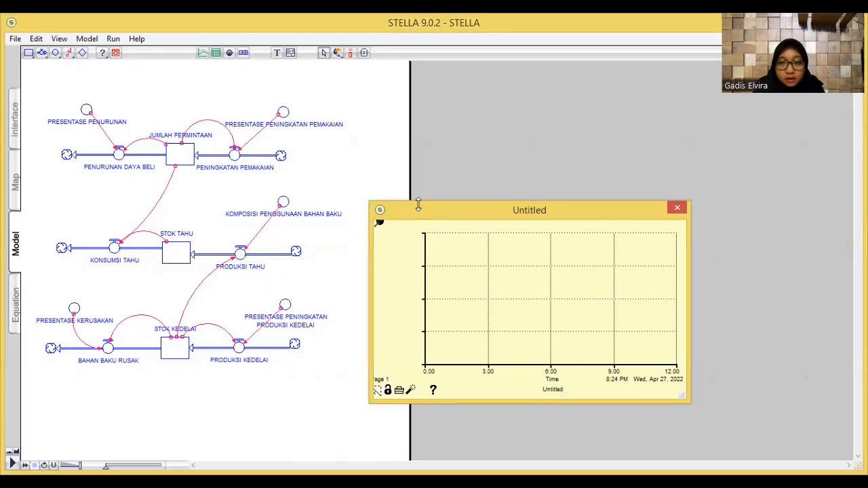
Step: Pin the graph pad beside the diagram and add the stocks JUMLAH_PERMINTAAN, STOK_KEDELAI and STOK_TAHU to its plotted variables
drag(420, 212, 431, 121)
click(391, 137)
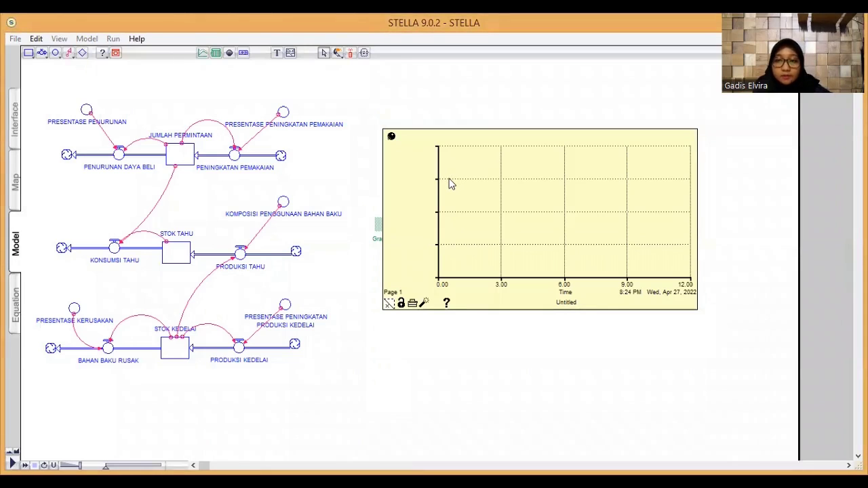
double_click(451, 183)
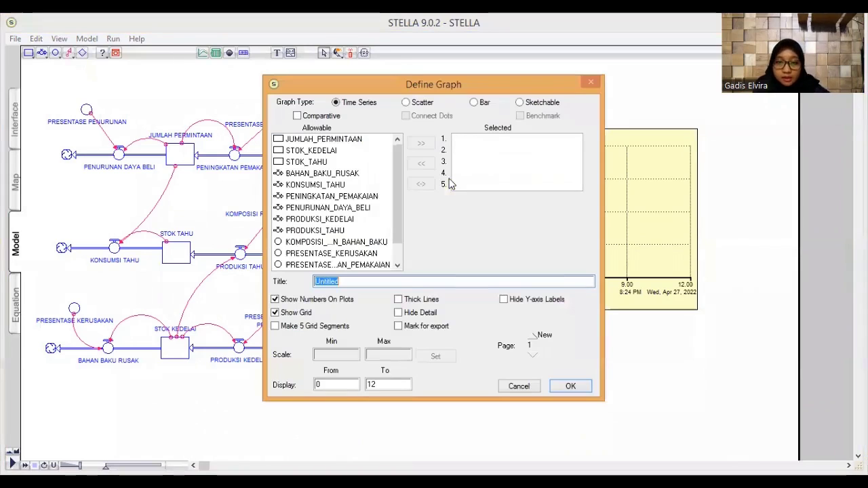
double_click(320, 139)
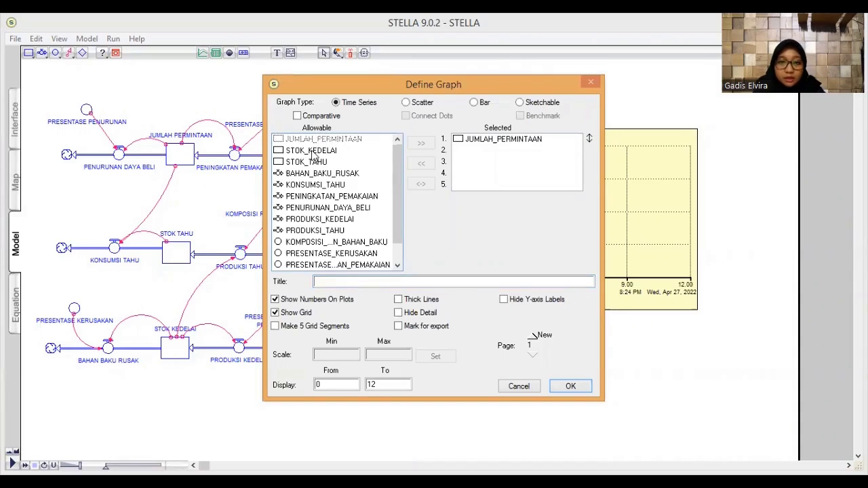
double_click(313, 151)
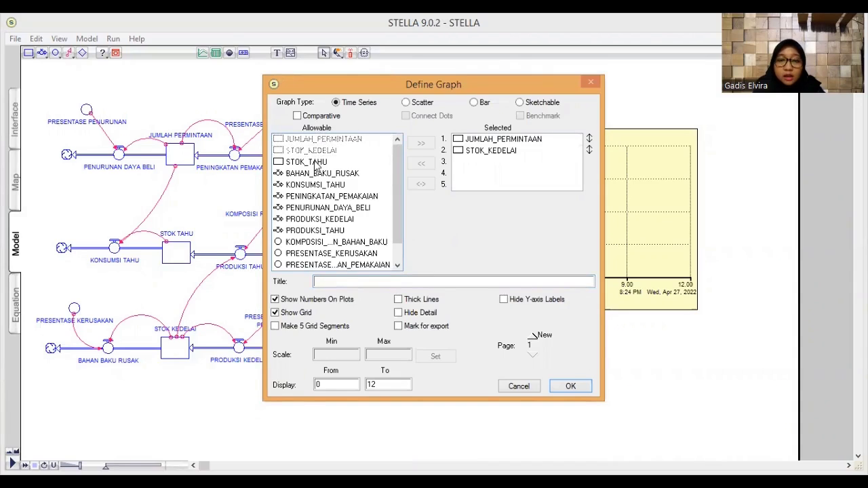
double_click(313, 162)
Step: Add the flows PRODUKSI_TAHU and KONSUMSI_TAHU to the graph and set its display range to start at 1
scroll(400, 203, down, 1)
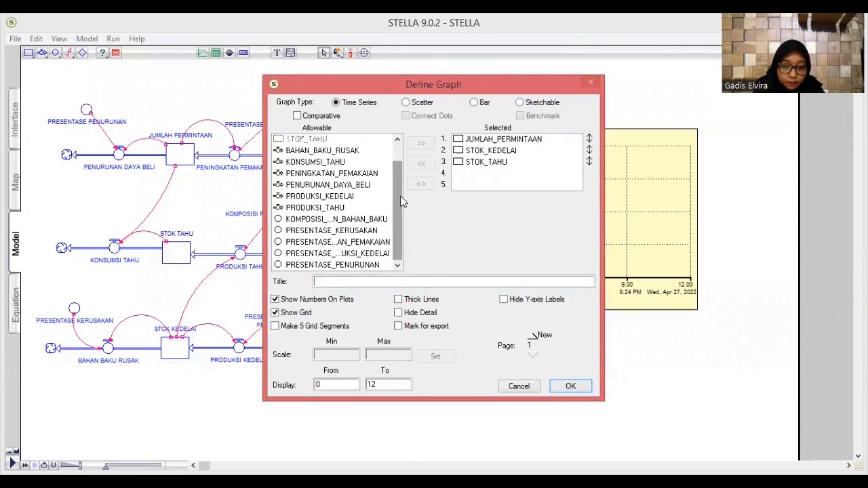
click(341, 209)
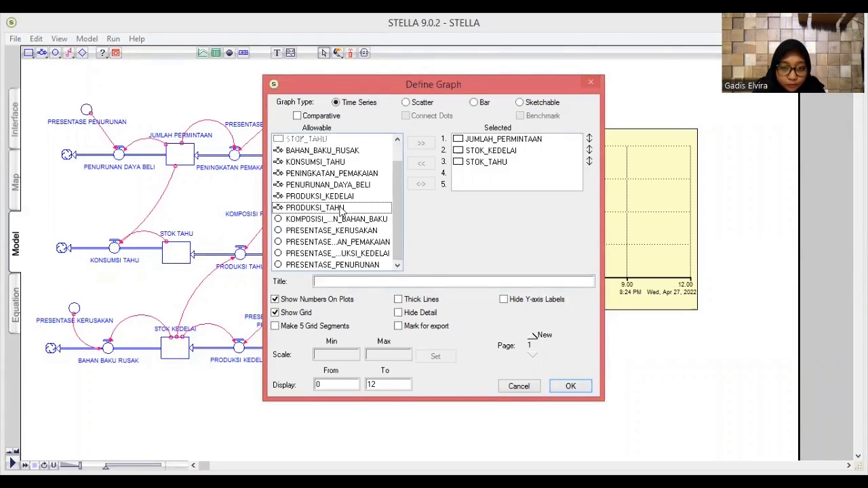
double_click(341, 209)
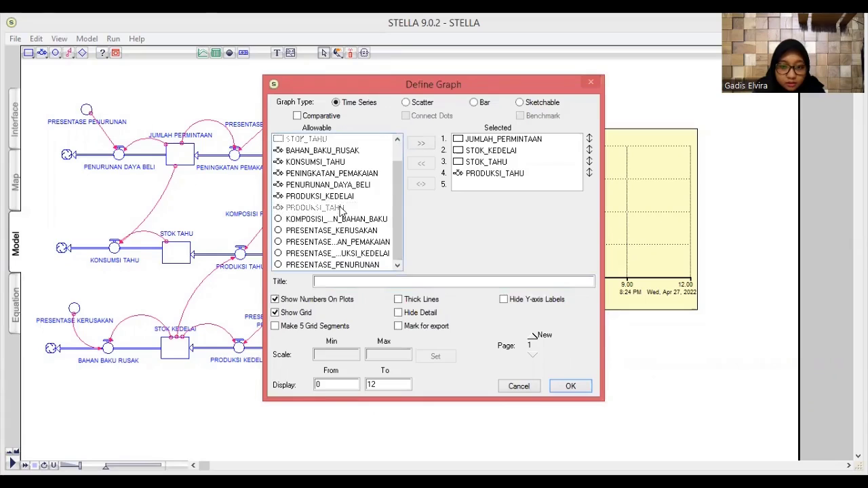
double_click(337, 163)
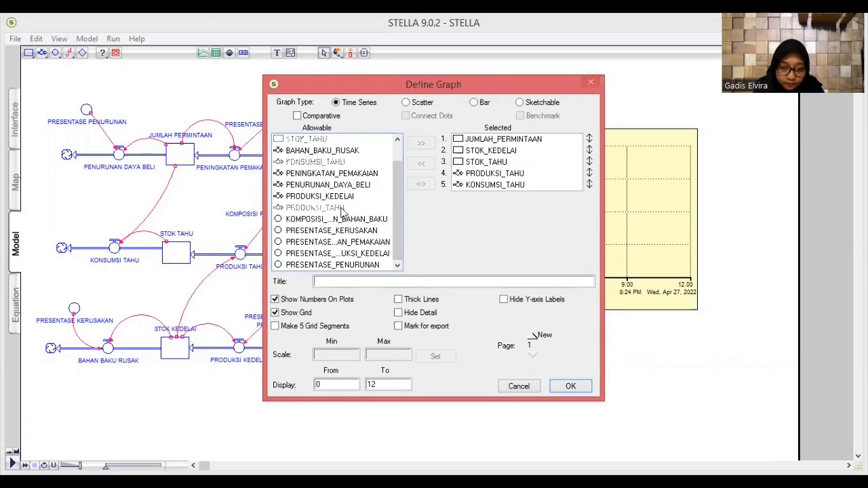
double_click(320, 384)
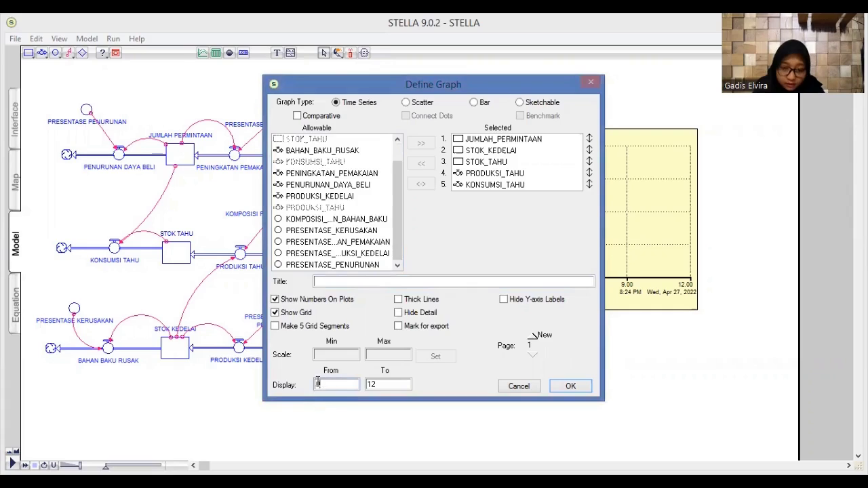
text(1)
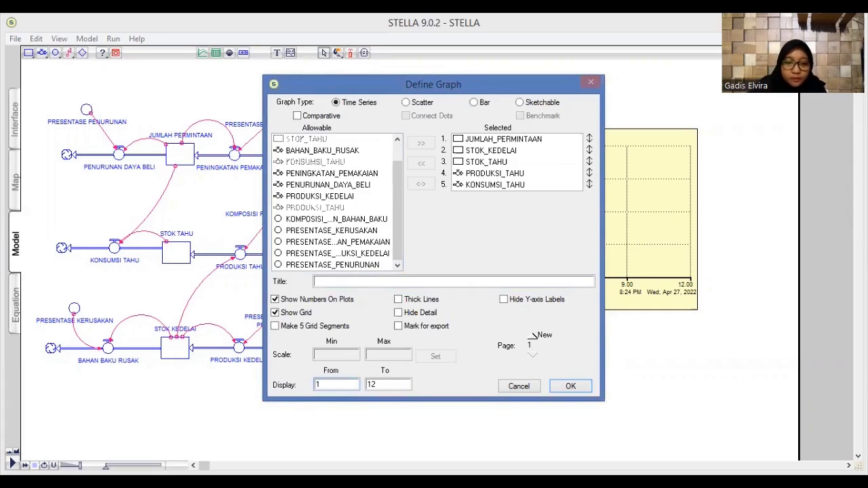
click(580, 389)
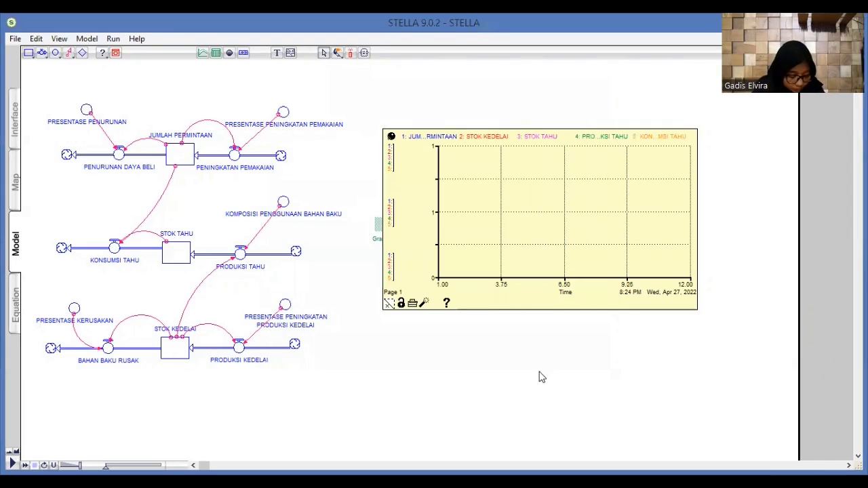
Step: Set the length of simulation to start from 1 and the DT to 1.00 in the run specs
click(90, 23)
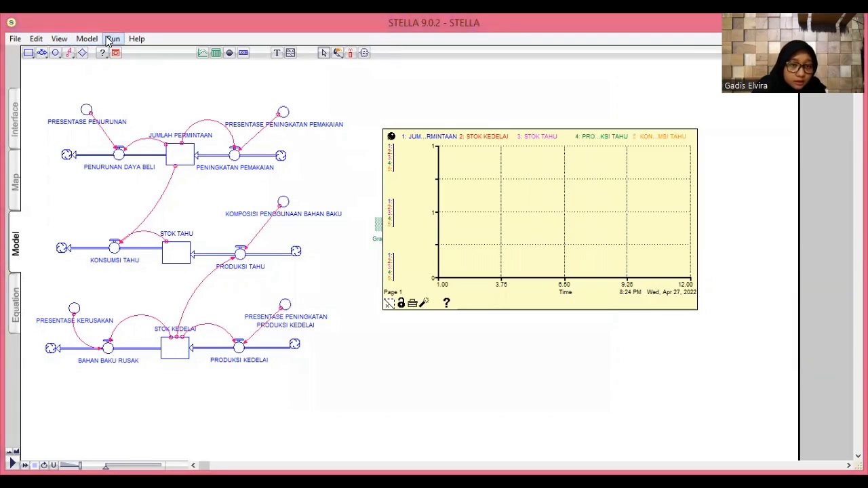
click(111, 39)
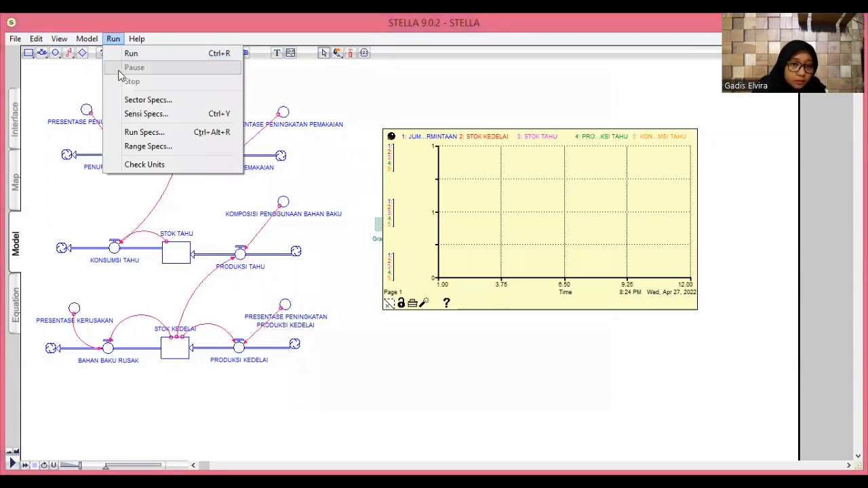
click(134, 136)
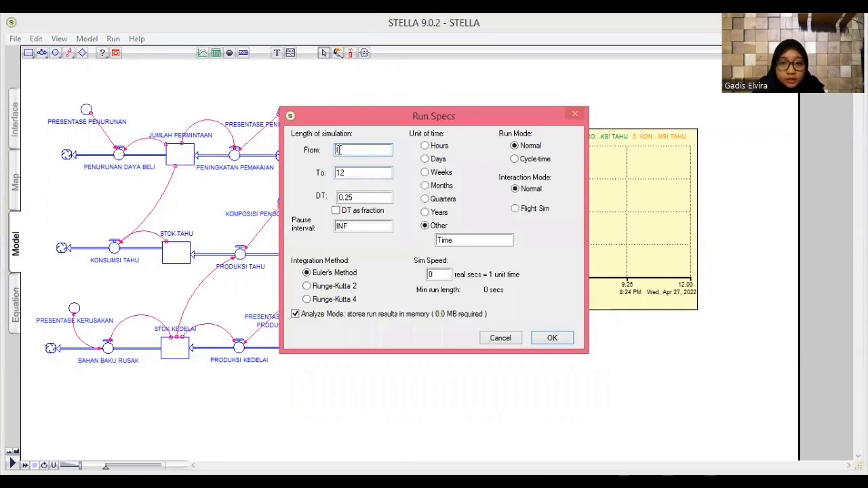
text(1)
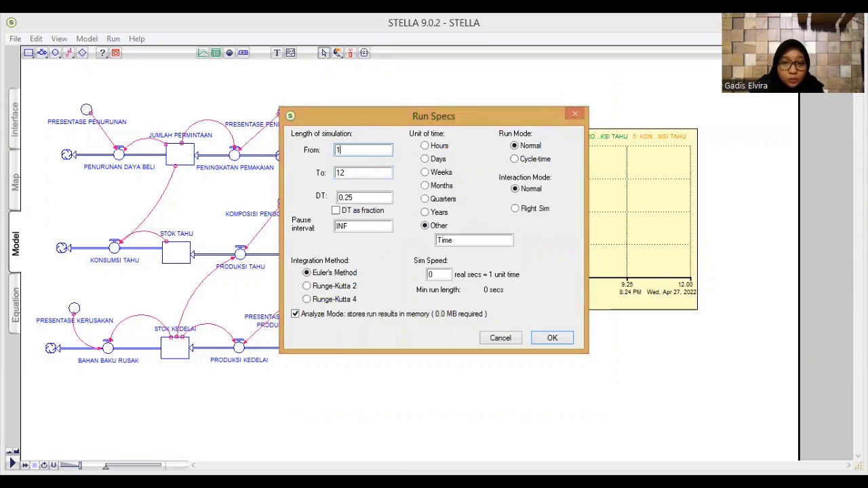
click(344, 197)
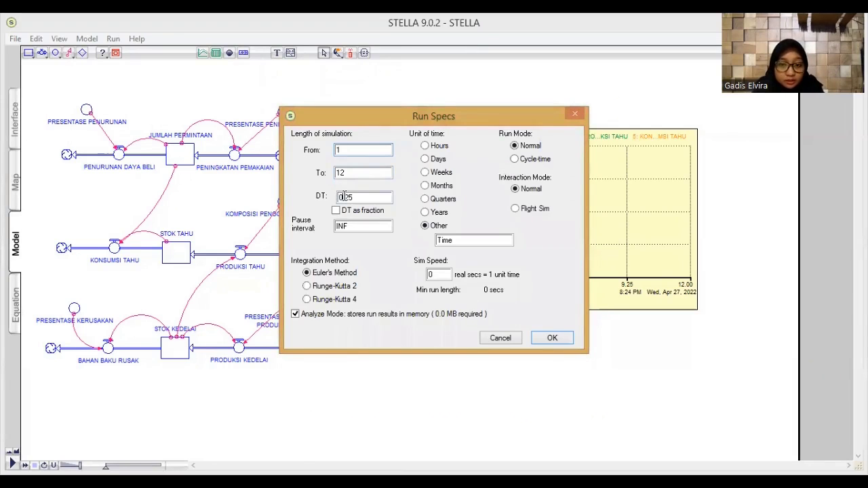
key(BackSpace)
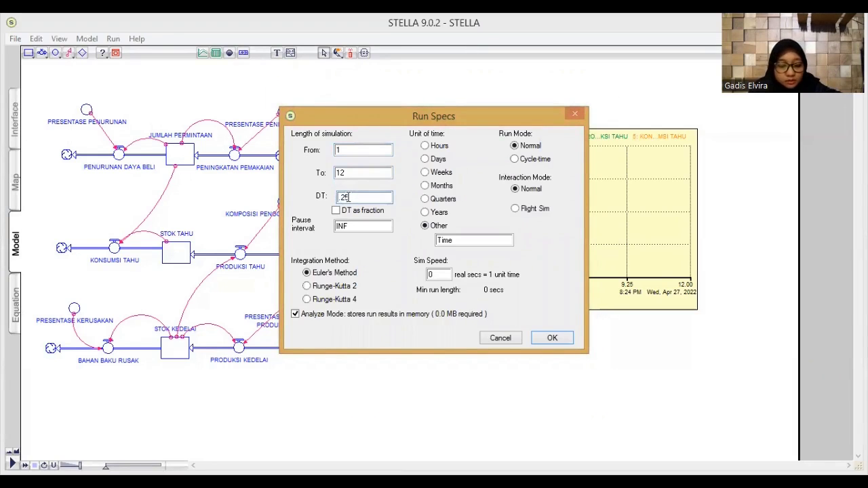
text(1)
key(BackSpace)
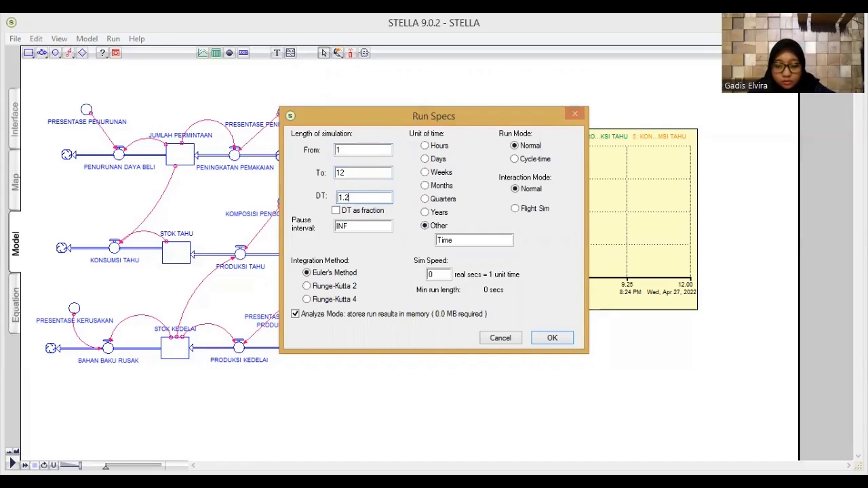
key(BackSpace)
text(00)
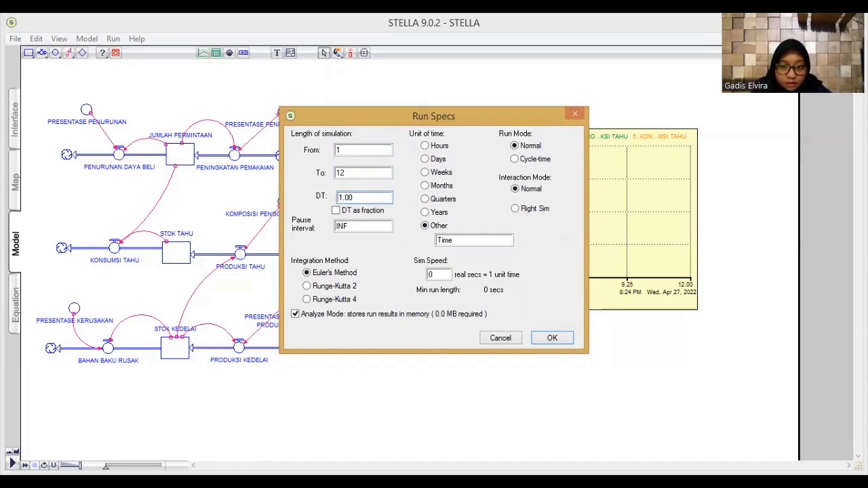
Step: Set the unit of time to months and run the simulation
click(425, 186)
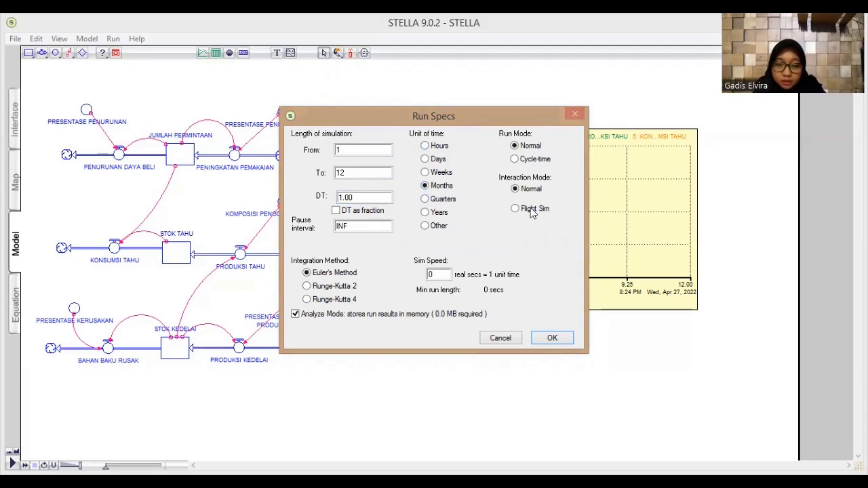
click(553, 339)
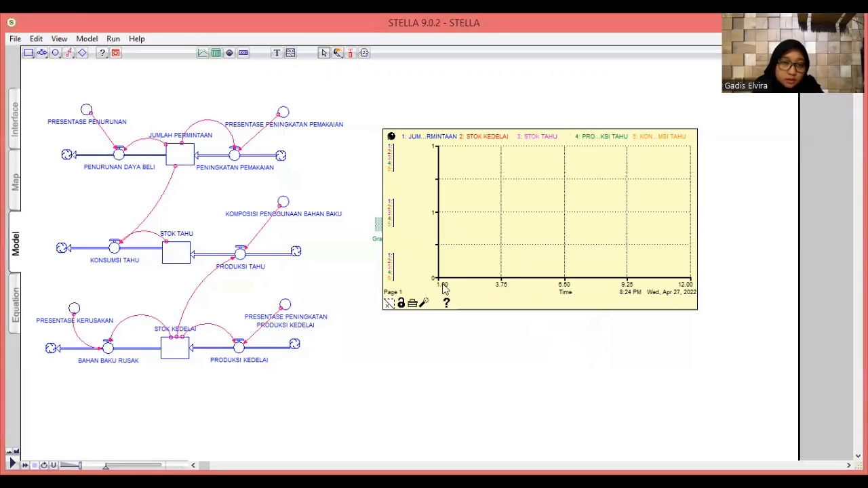
click(113, 38)
click(129, 54)
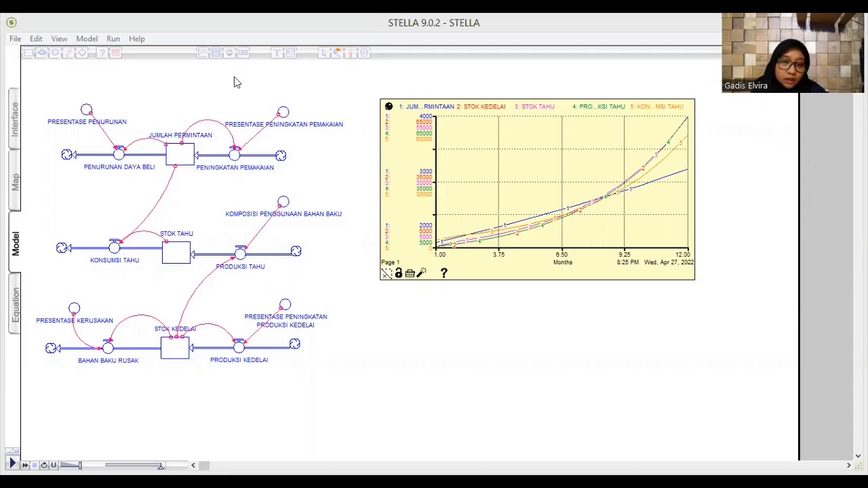
Step: Add a table pad below the graph and pin it to the model page
click(215, 52)
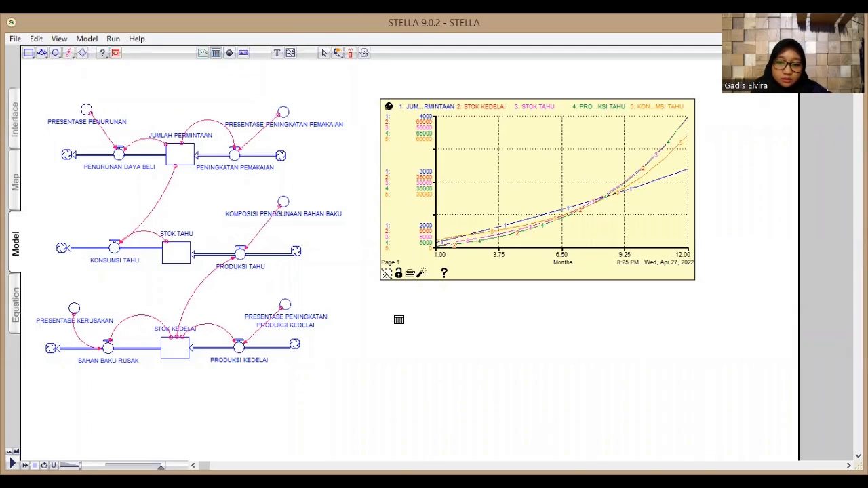
click(398, 319)
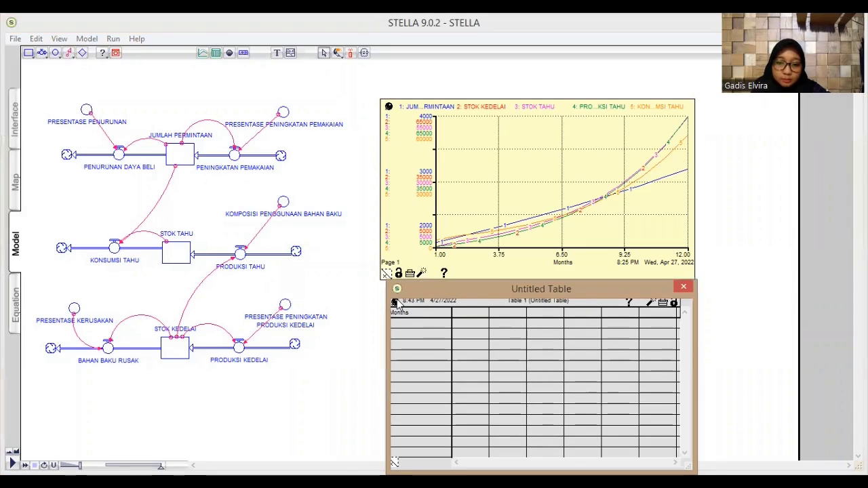
click(396, 301)
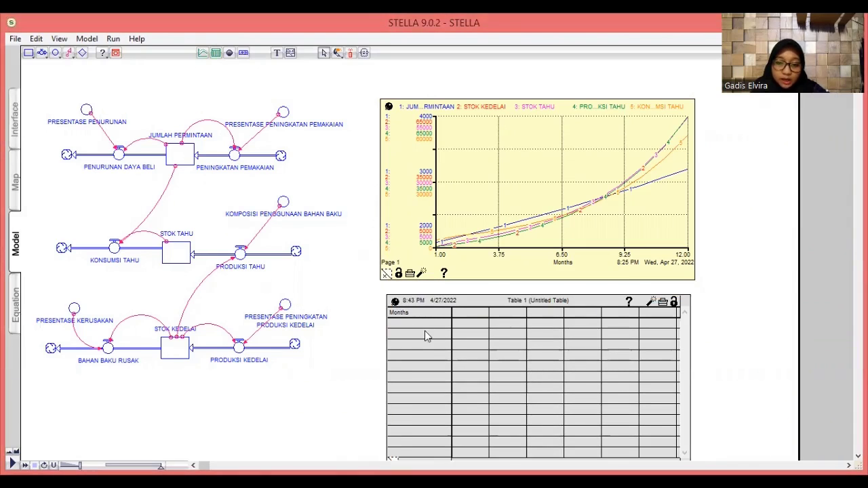
Step: Define the table's columns as JUMLAH_PERMINTAAN, STOK_KEDELAI, STOK_TAHU, KONSUMSI_TAHU and PRODUKSI_TAHU
double_click(424, 333)
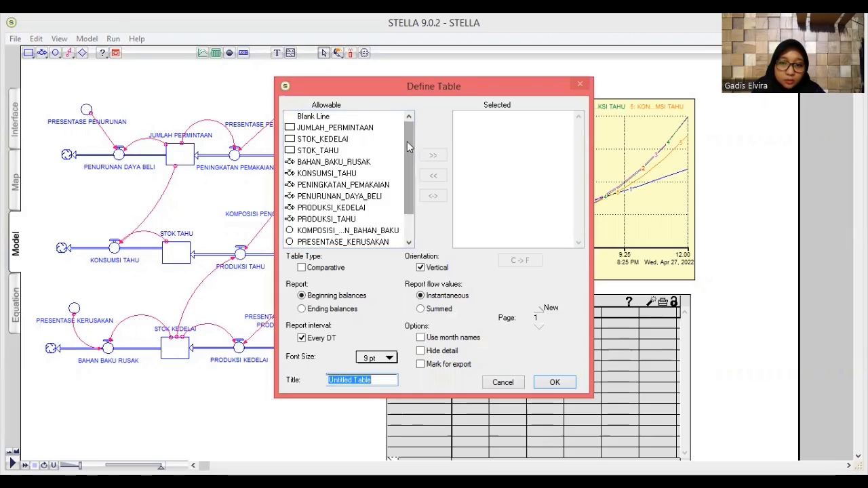
double_click(366, 129)
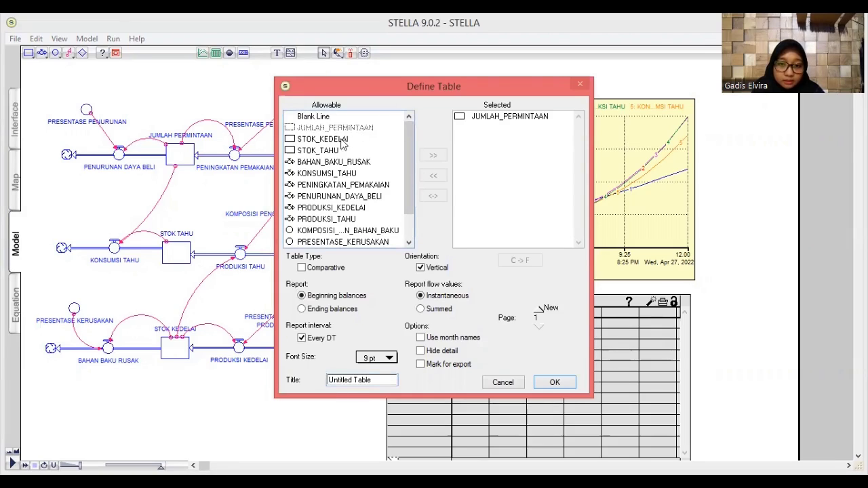
double_click(334, 140)
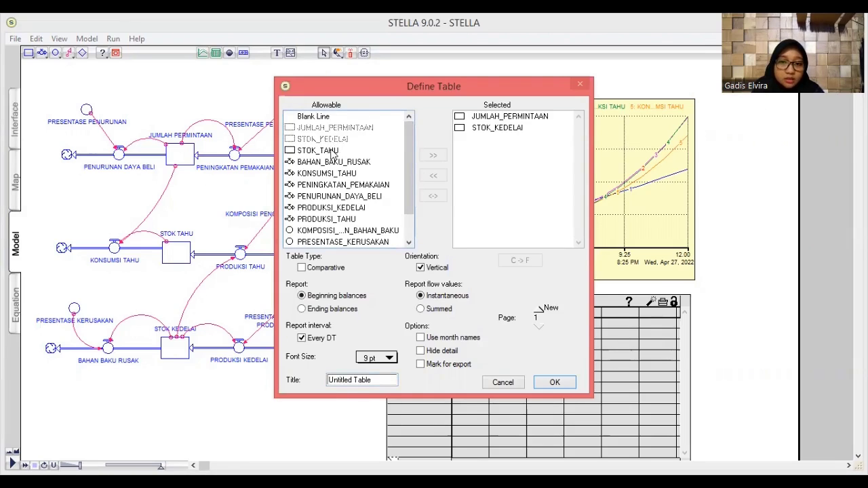
double_click(333, 150)
scroll(415, 172, down, 1)
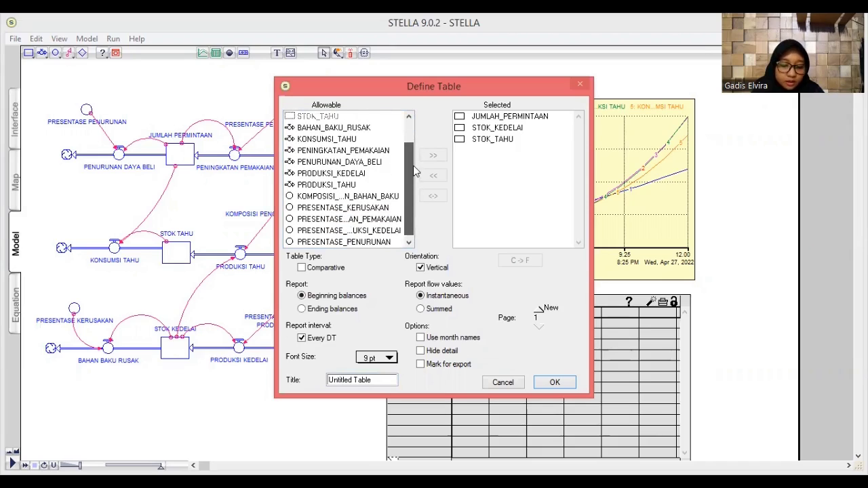
double_click(352, 139)
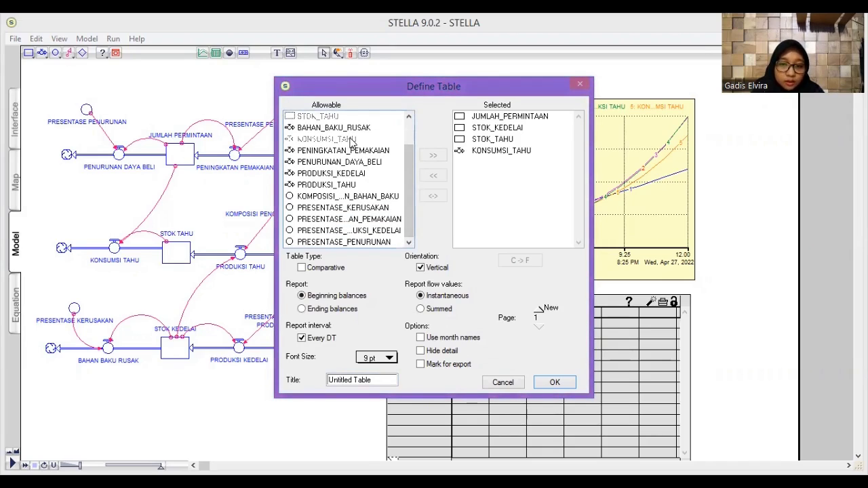
double_click(350, 186)
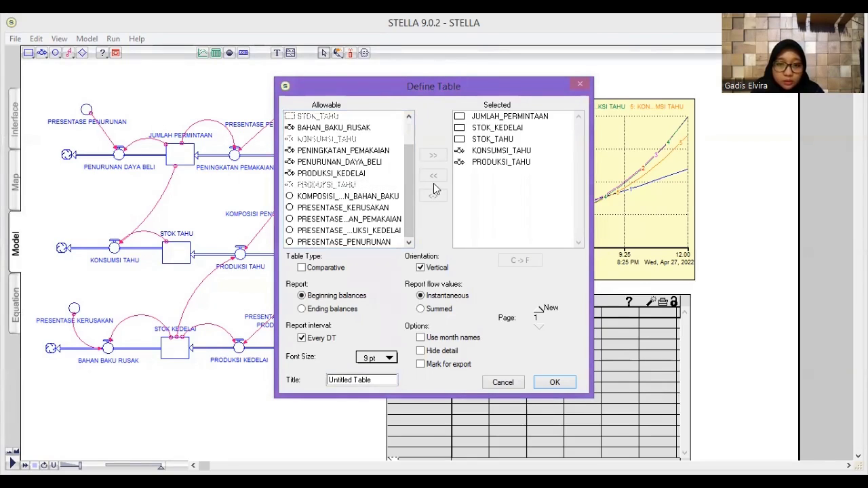
click(553, 383)
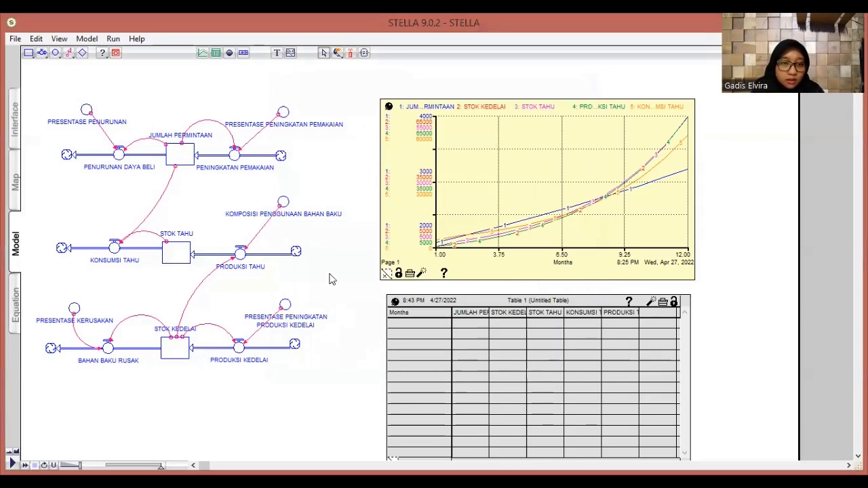
Step: Run the simulation again to fill the new table
click(114, 40)
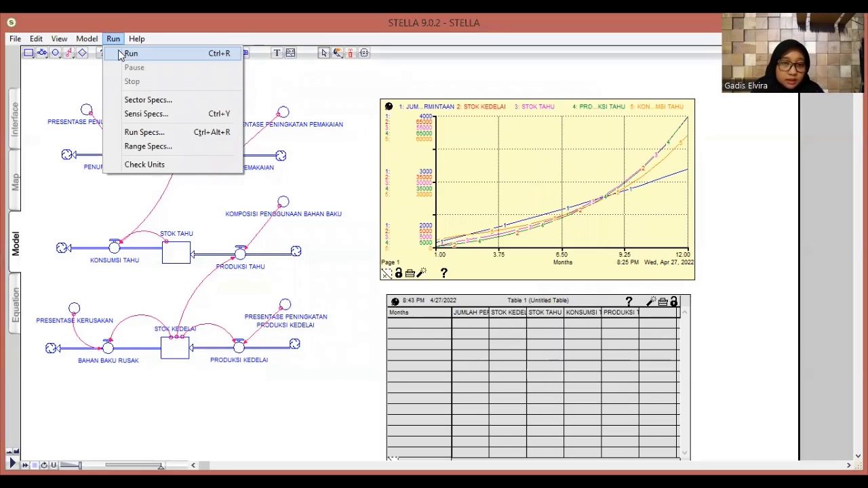
click(128, 54)
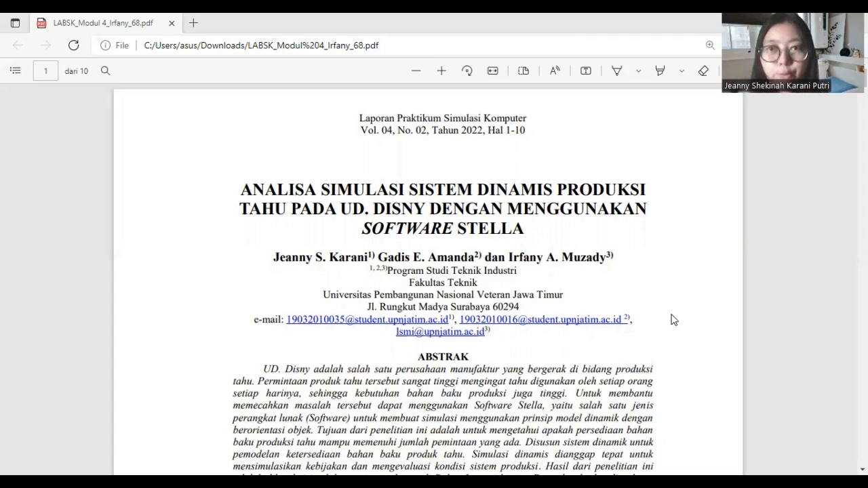
scroll(674, 319, down, 8)
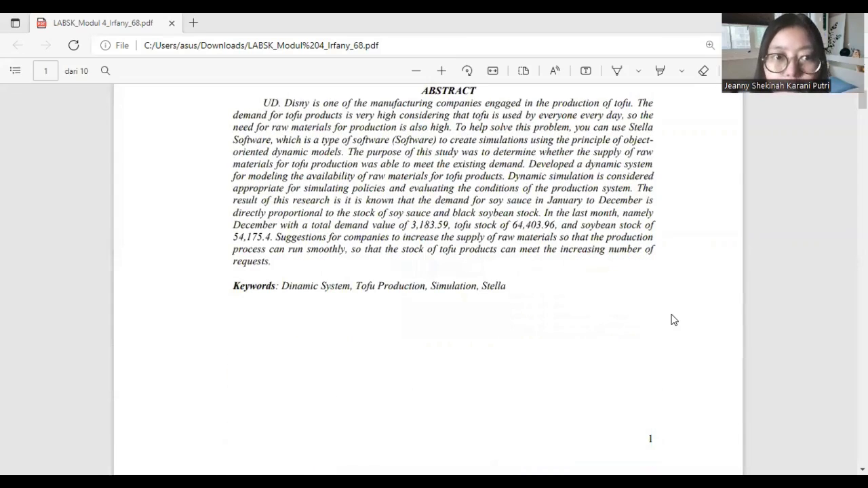
Step: Read through the Pendahuluan section of the PDF report, covering tofu production, production planning, dynamic programming and the Stella software
scroll(673, 319, down, 6)
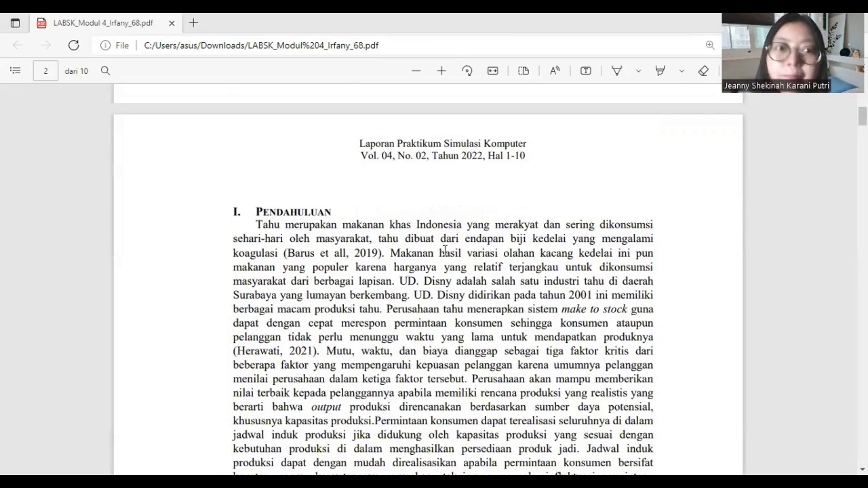
scroll(445, 251, down, 2)
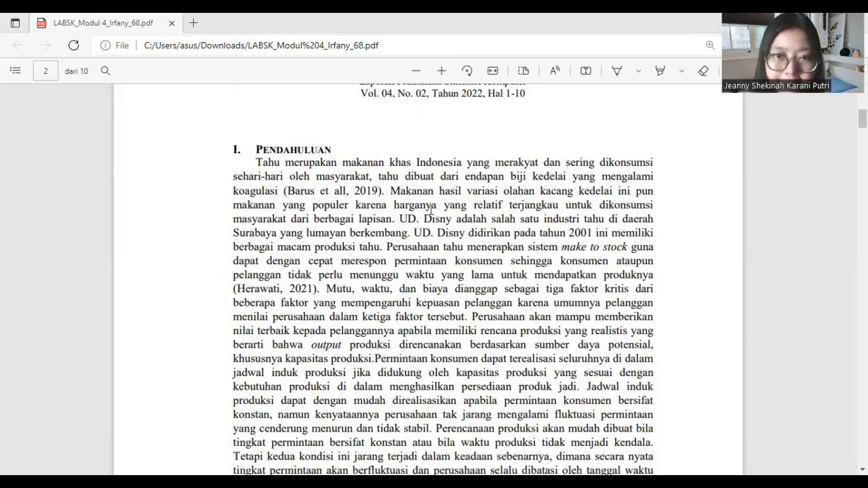
scroll(465, 274, down, 1)
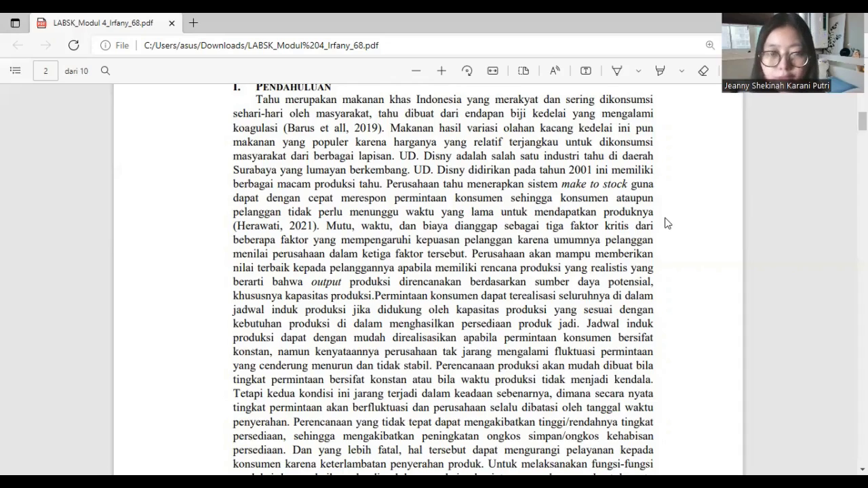
scroll(666, 224, down, 6)
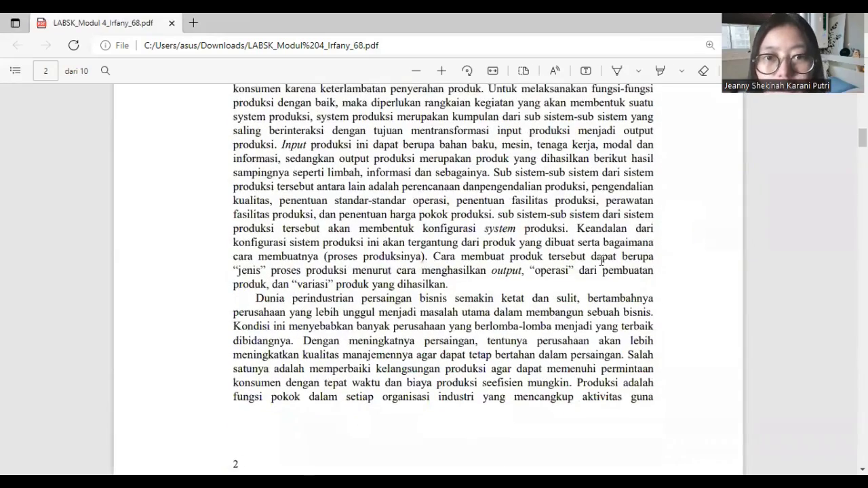
scroll(601, 261, down, 1)
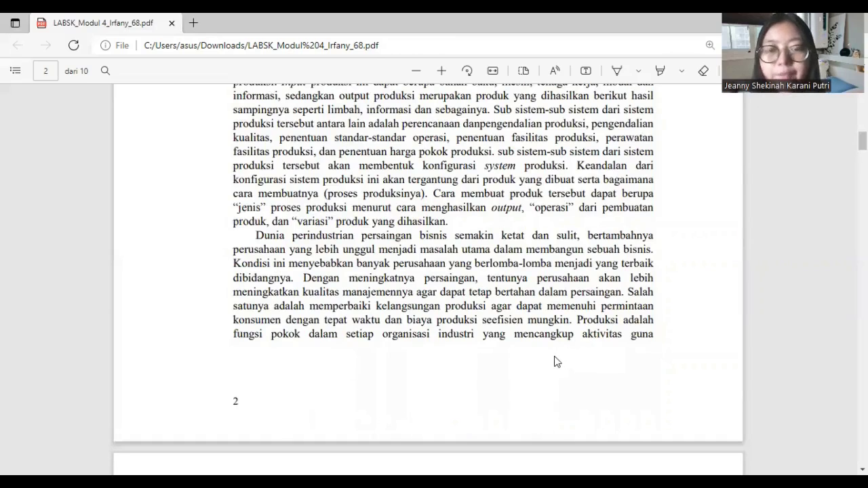
scroll(554, 361, down, 6)
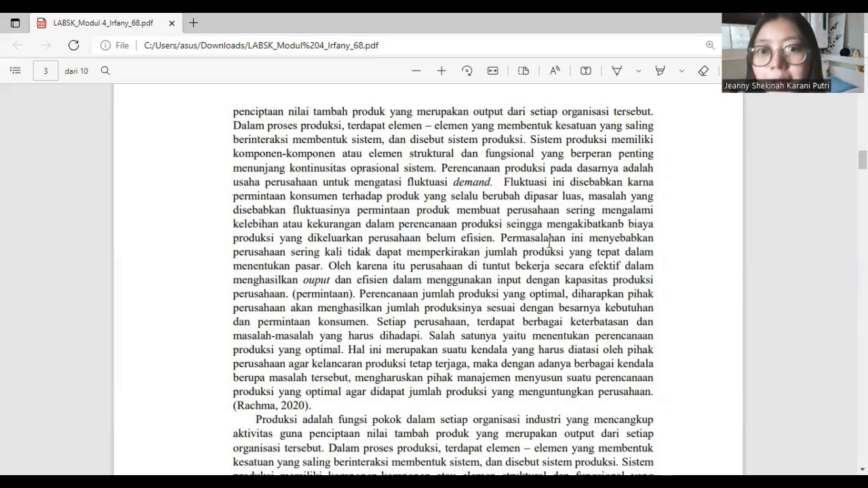
scroll(550, 242, down, 1)
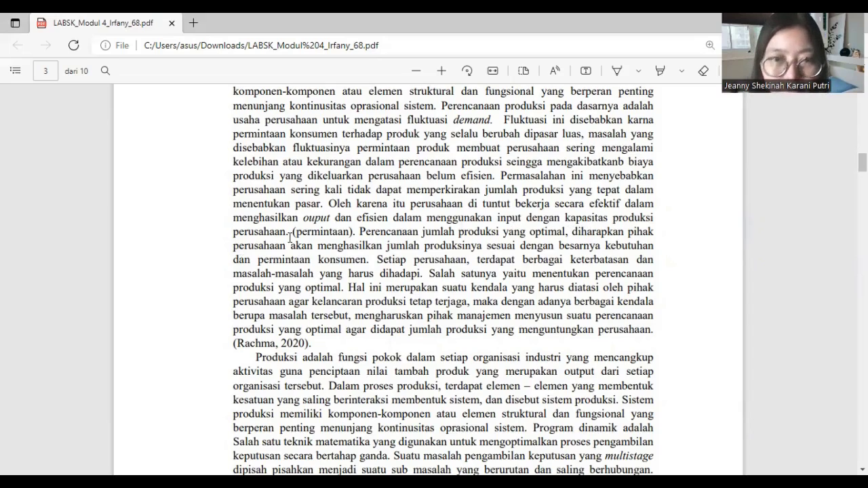
scroll(398, 244, down, 3)
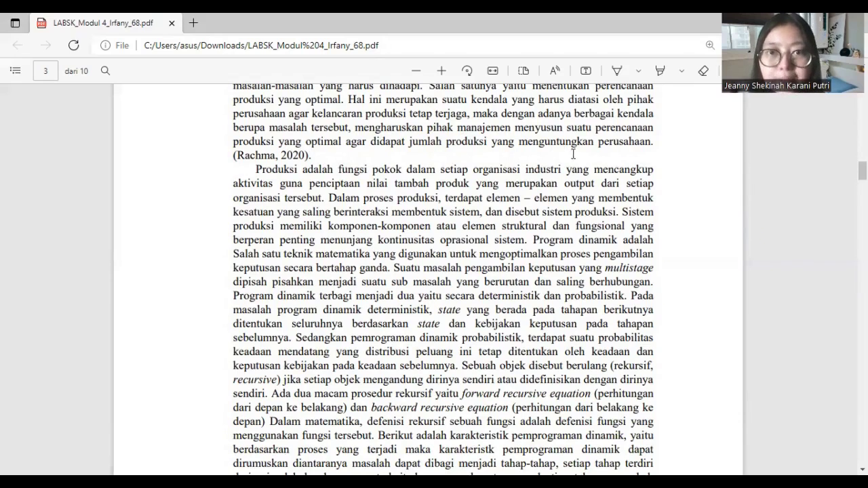
scroll(438, 245, down, 10)
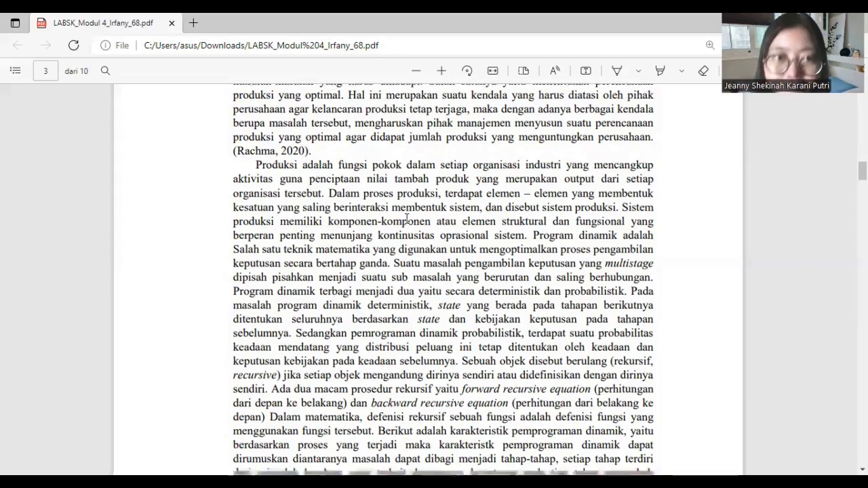
scroll(405, 215, down, 3)
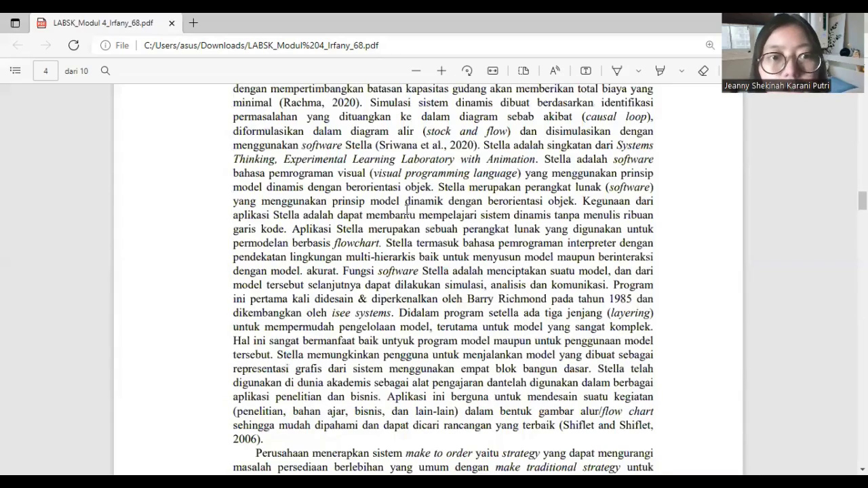
Step: Review the Metodologi Penelitian section, including the Tahap Pengumpulan Data part and its list of required data
scroll(406, 210, down, 5)
scroll(406, 210, down, 8)
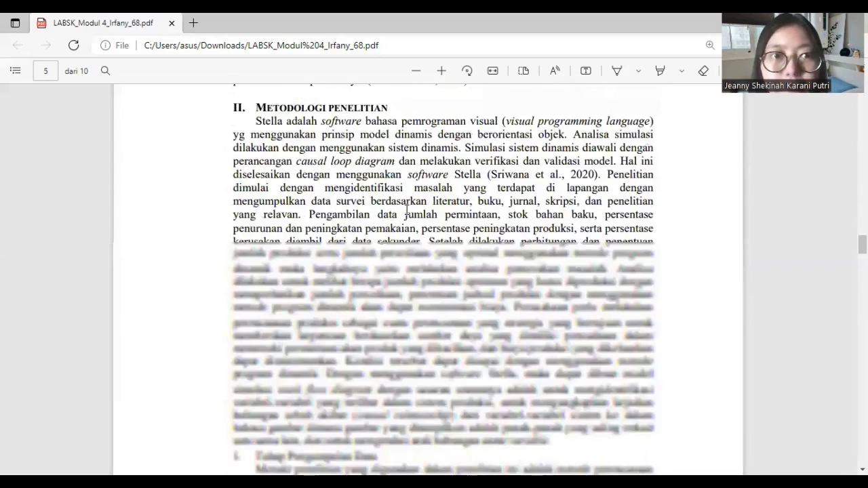
scroll(399, 196, up, 3)
scroll(379, 192, up, 2)
scroll(380, 192, down, 4)
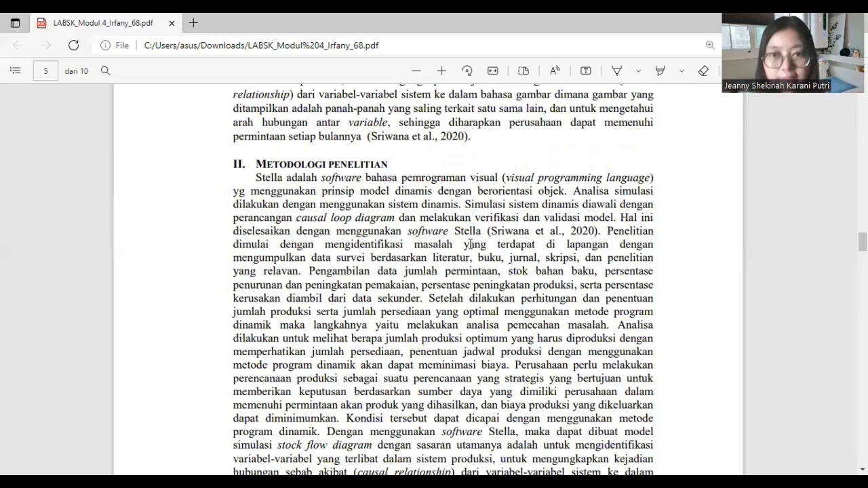
scroll(469, 244, down, 3)
scroll(229, 213, down, 1)
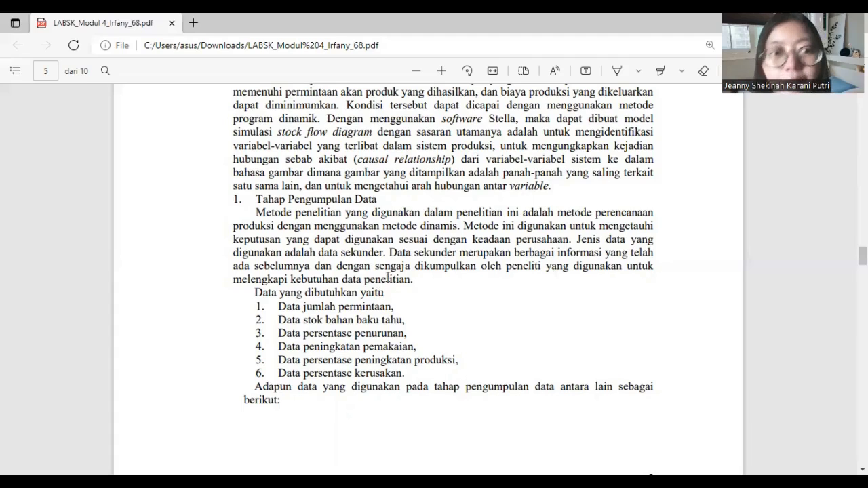
scroll(339, 298, down, 1)
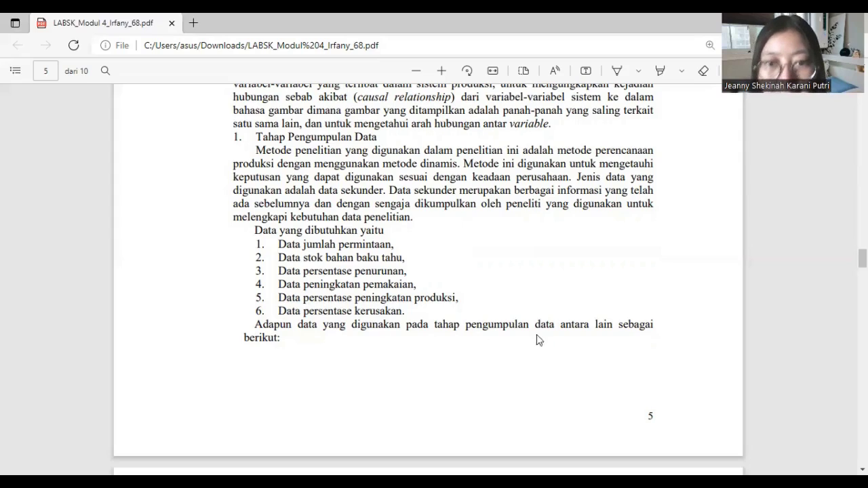
Step: Examine the input data in Tabel 2.1 and the Model Simulasi Persediaan Tahu diagram below it
scroll(352, 330, down, 1)
scroll(352, 330, down, 5)
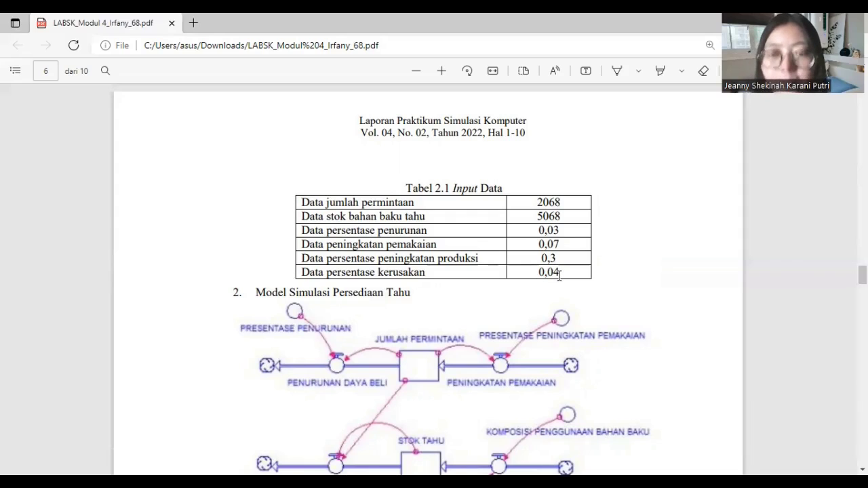
scroll(559, 275, down, 1)
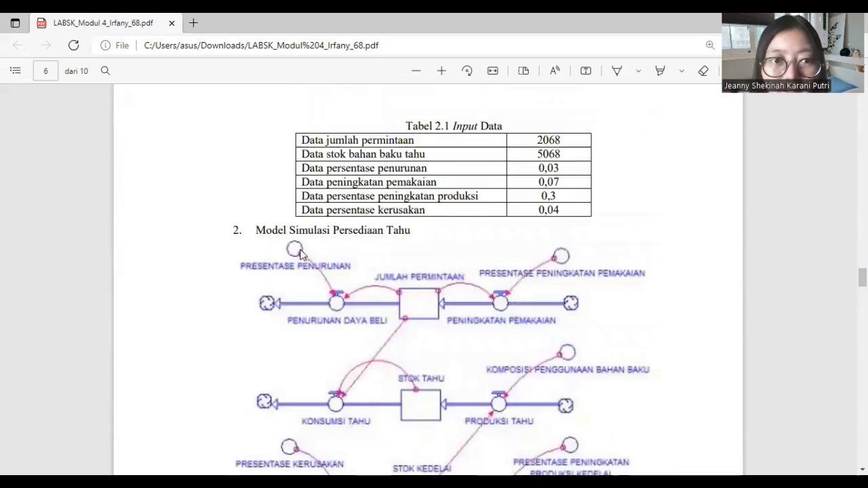